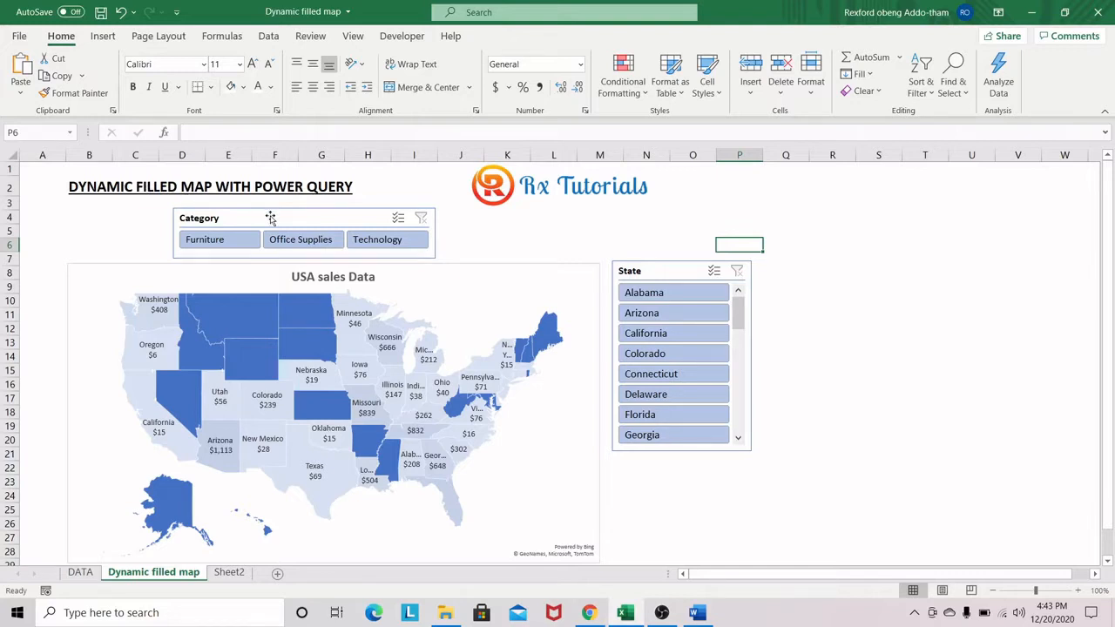
{"action": "left_click_drag", "start_coordinate": [270, 218], "coordinate": [270, 216]}
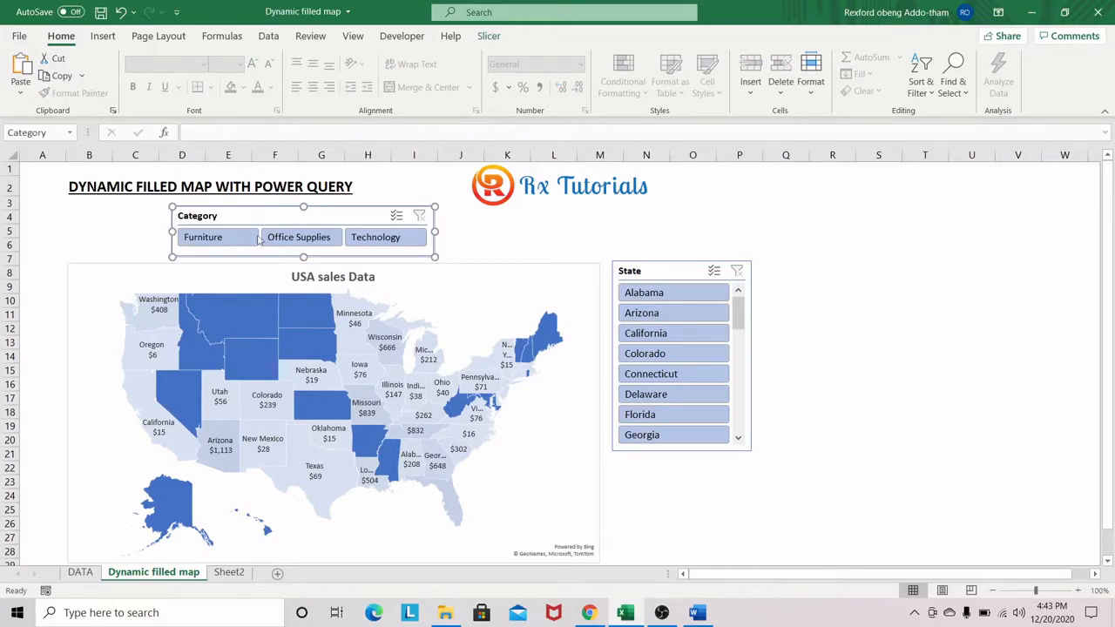
{"action": "left_click", "coordinate": [243, 274]}
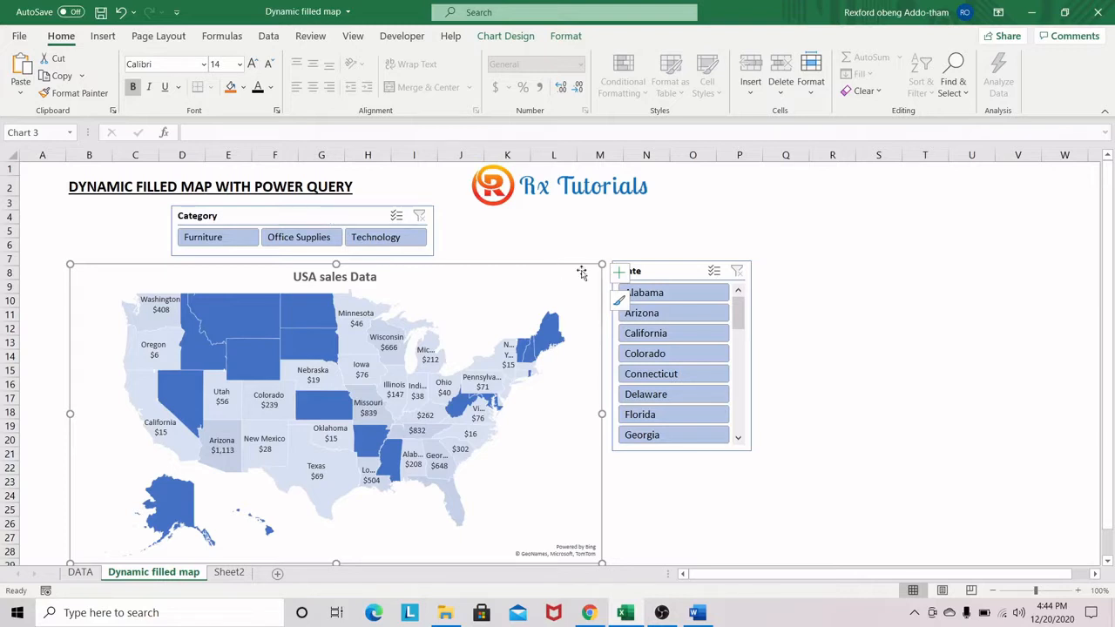
{"action": "left_click", "coordinate": [677, 271]}
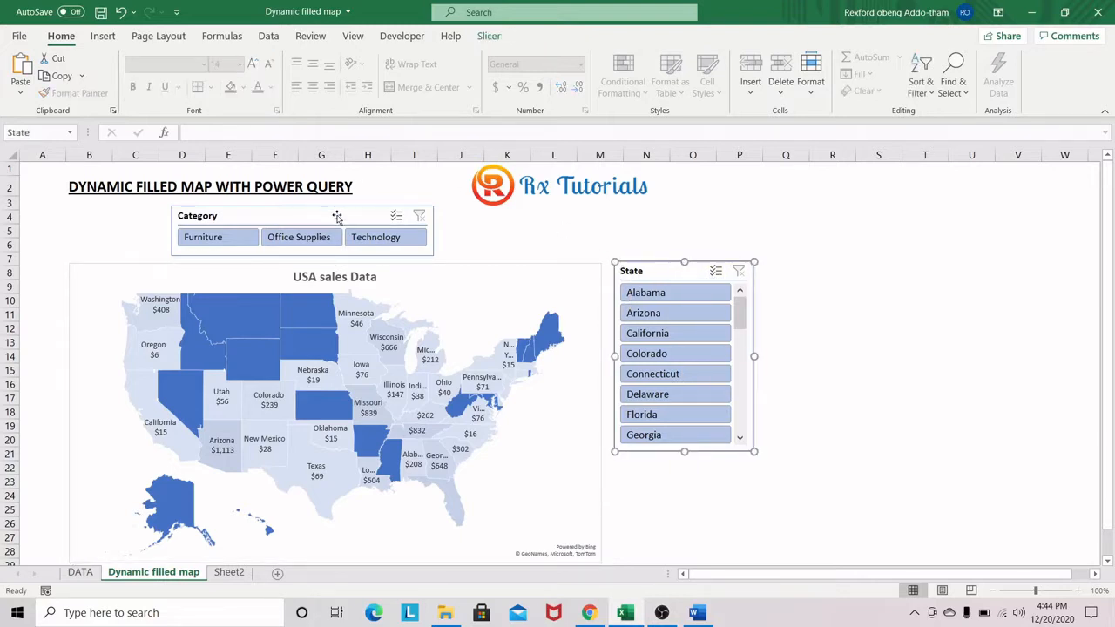
Filter the USA sales map by Furniture, Office Supplies and Technology in turn, and clear the Category filter
{"action": "left_click", "coordinate": [222, 238]}
{"action": "left_click", "coordinate": [286, 238]}
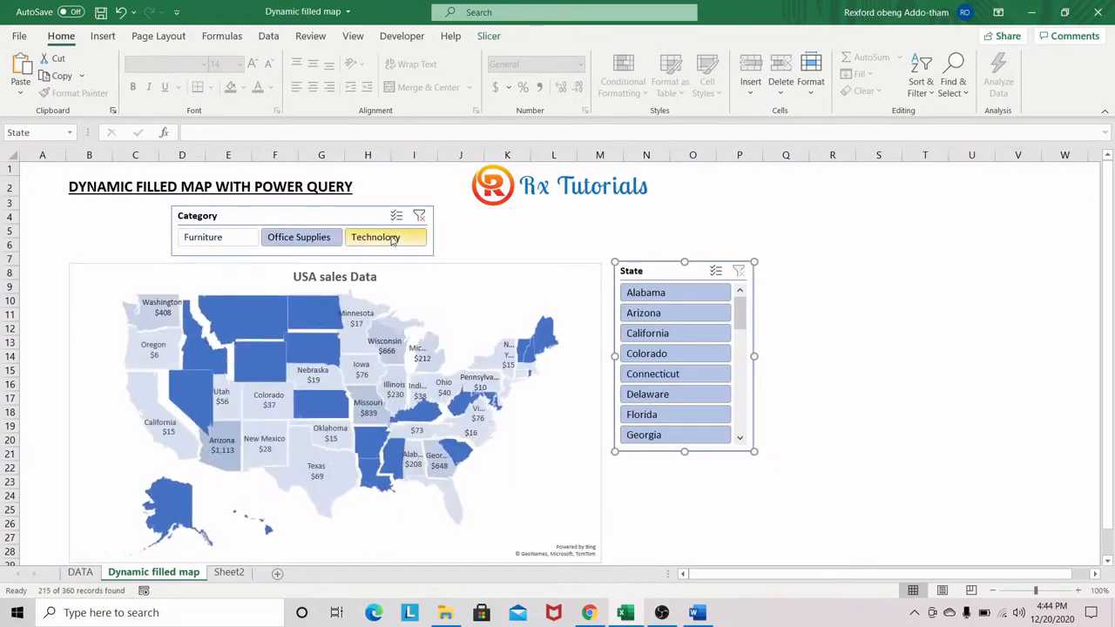
{"action": "left_click", "coordinate": [366, 241]}
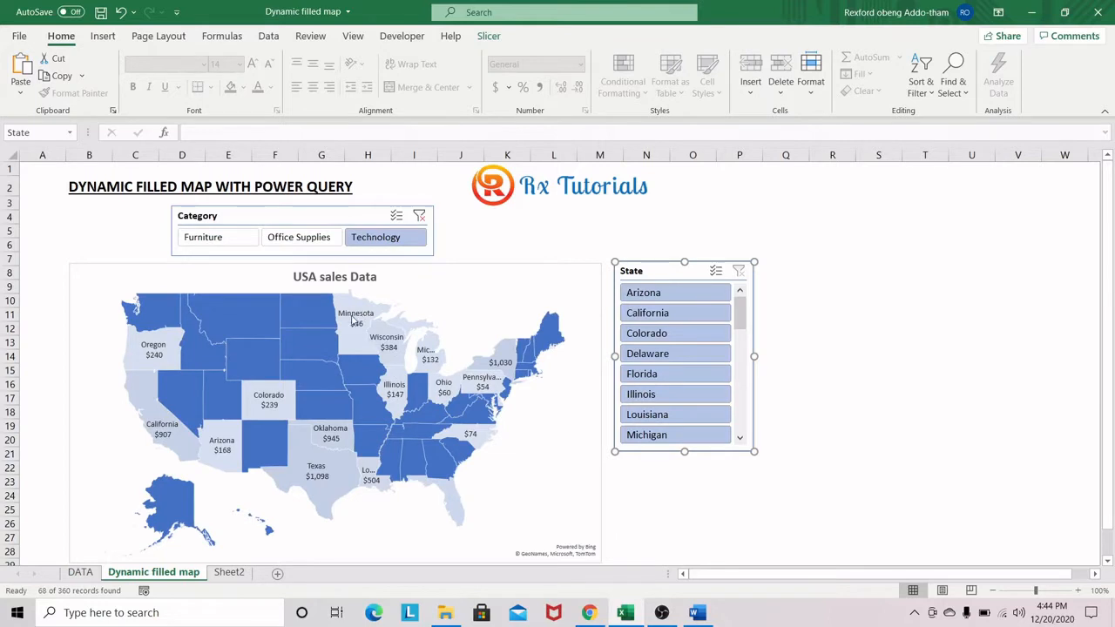
{"action": "mouse_move", "coordinate": [353, 322]}
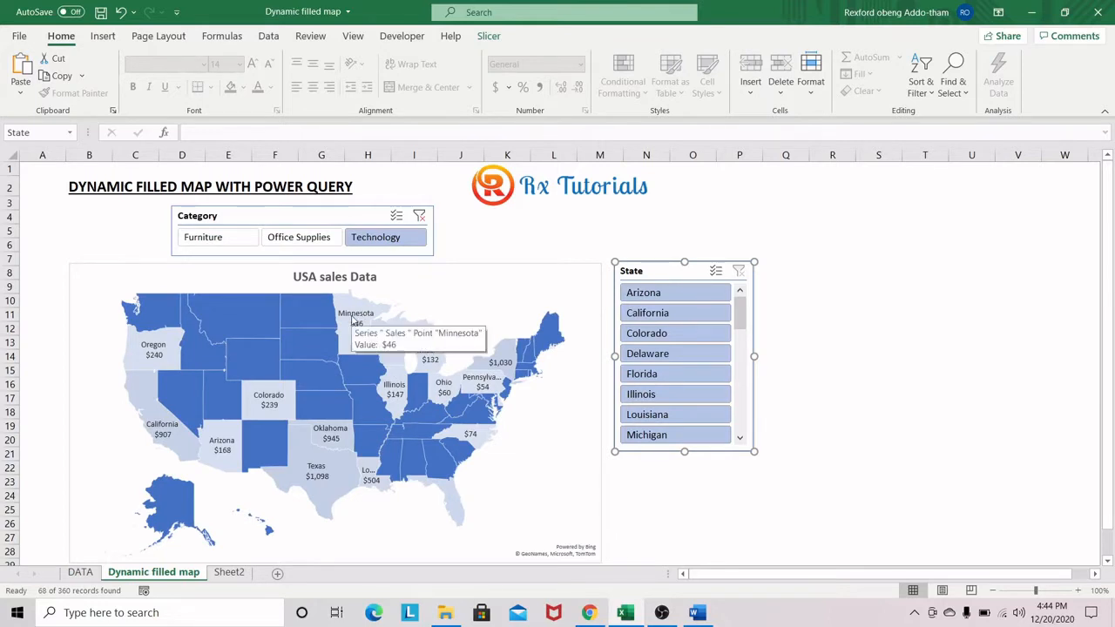
{"action": "mouse_move", "coordinate": [391, 350]}
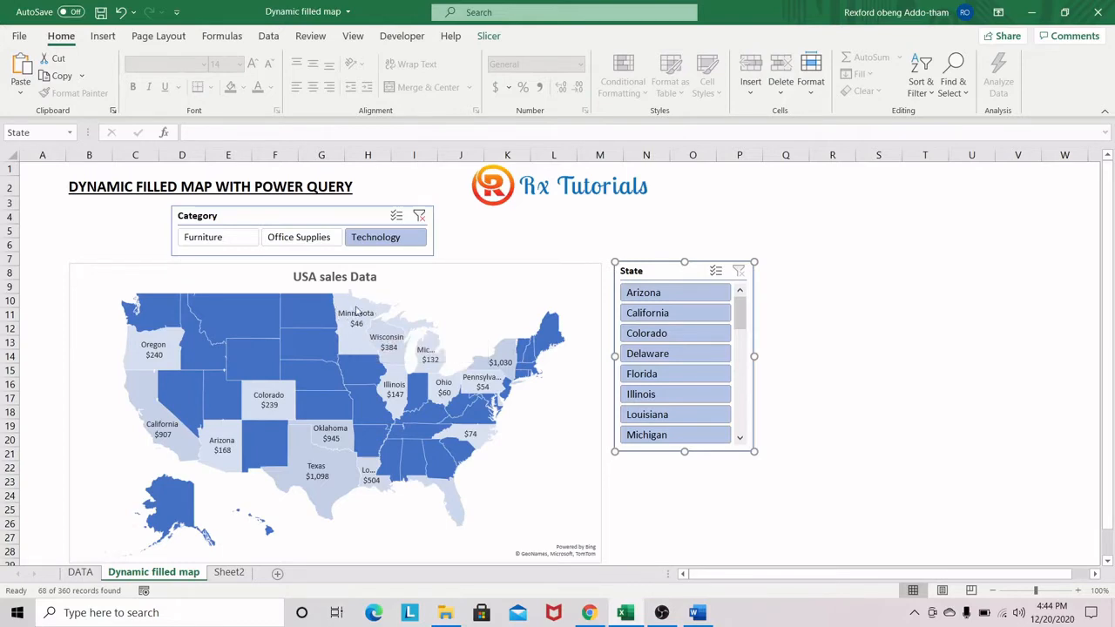
{"action": "left_click", "coordinate": [300, 237]}
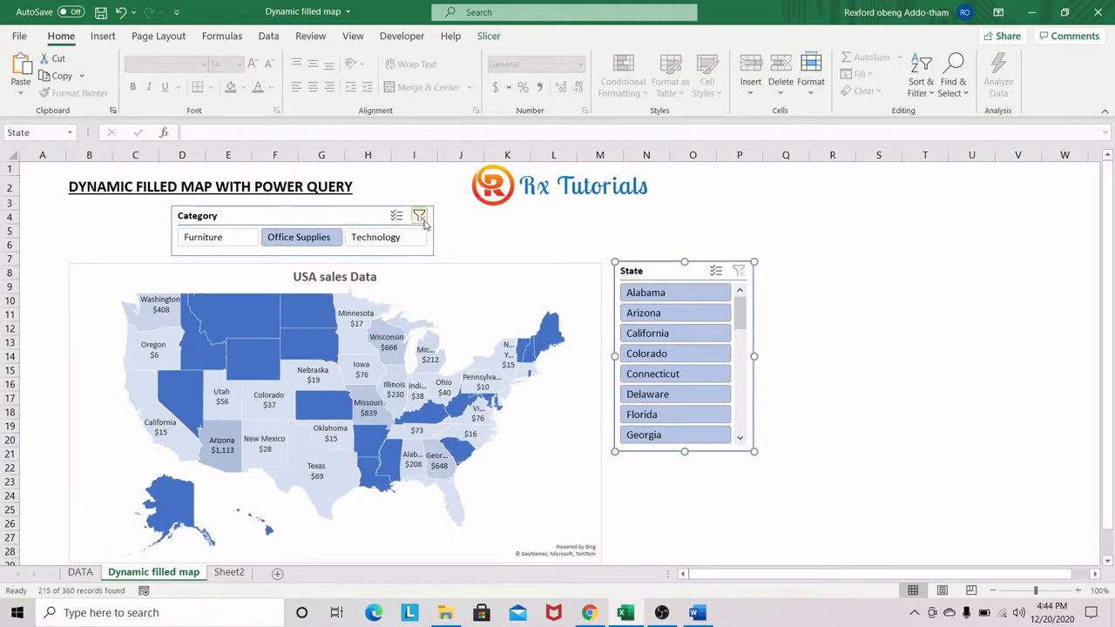
{"action": "left_click", "coordinate": [419, 216]}
Filter the map to single states such as Alabama, California, Connecticut and Arizona, and clear the State filter
{"action": "left_click", "coordinate": [645, 292]}
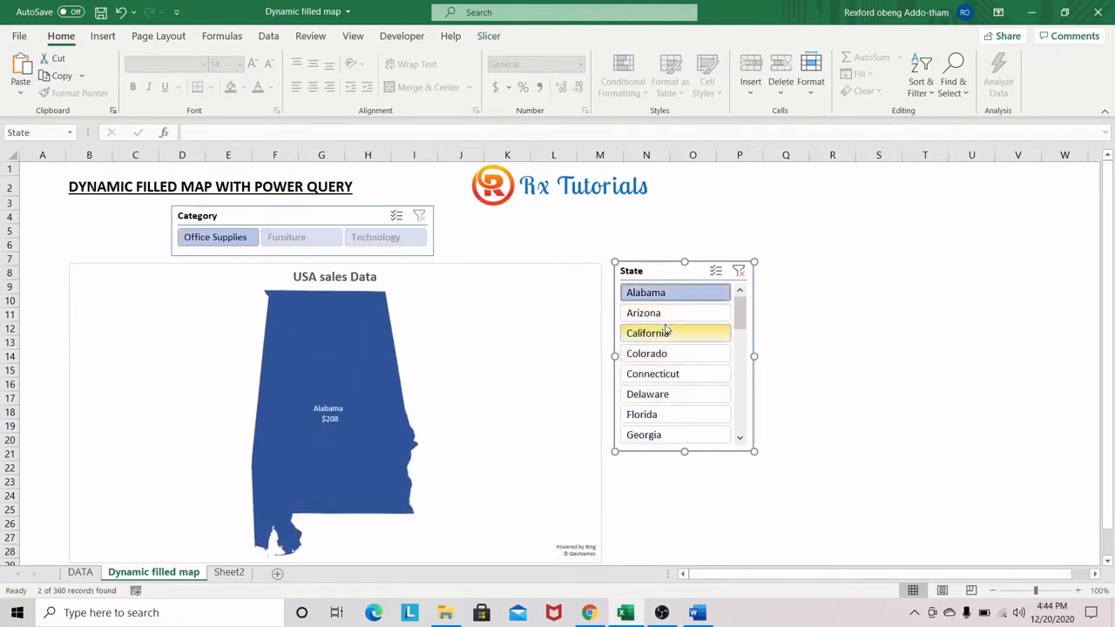
{"action": "left_click", "coordinate": [663, 373]}
{"action": "left_click", "coordinate": [663, 332]}
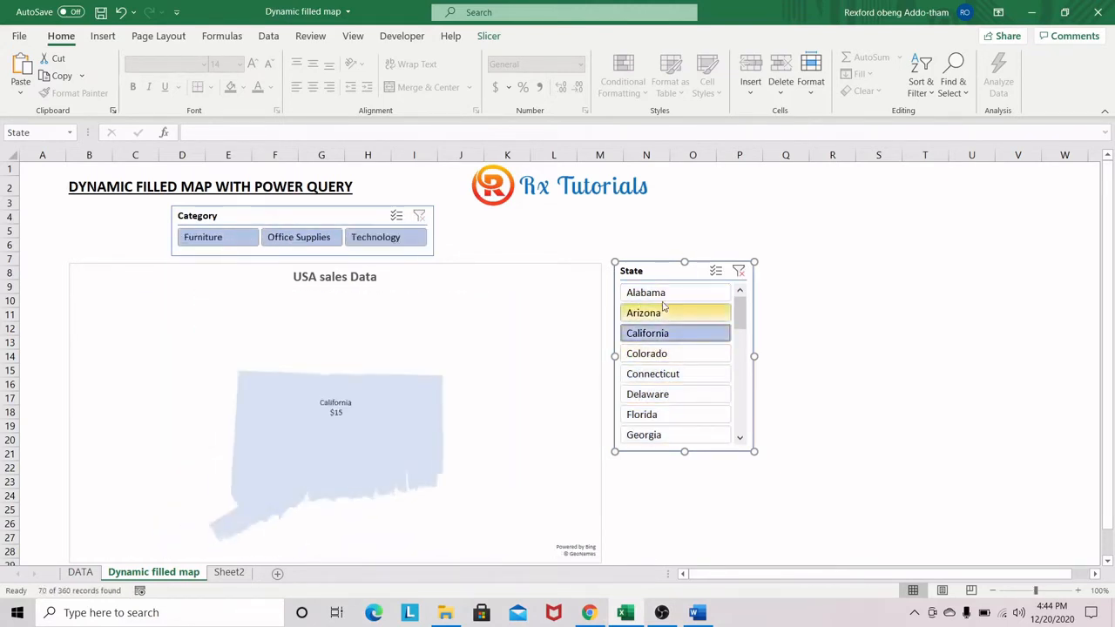
{"action": "left_click", "coordinate": [662, 293]}
{"action": "left_click", "coordinate": [663, 334]}
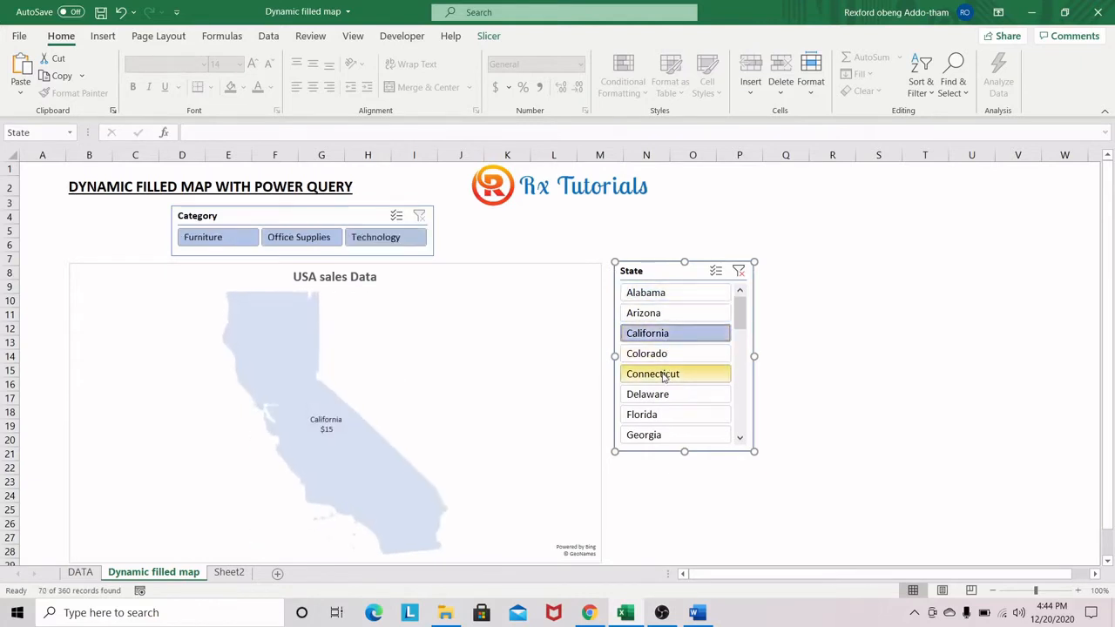
{"action": "left_click", "coordinate": [663, 373]}
{"action": "left_click", "coordinate": [662, 334]}
{"action": "left_click", "coordinate": [659, 398]}
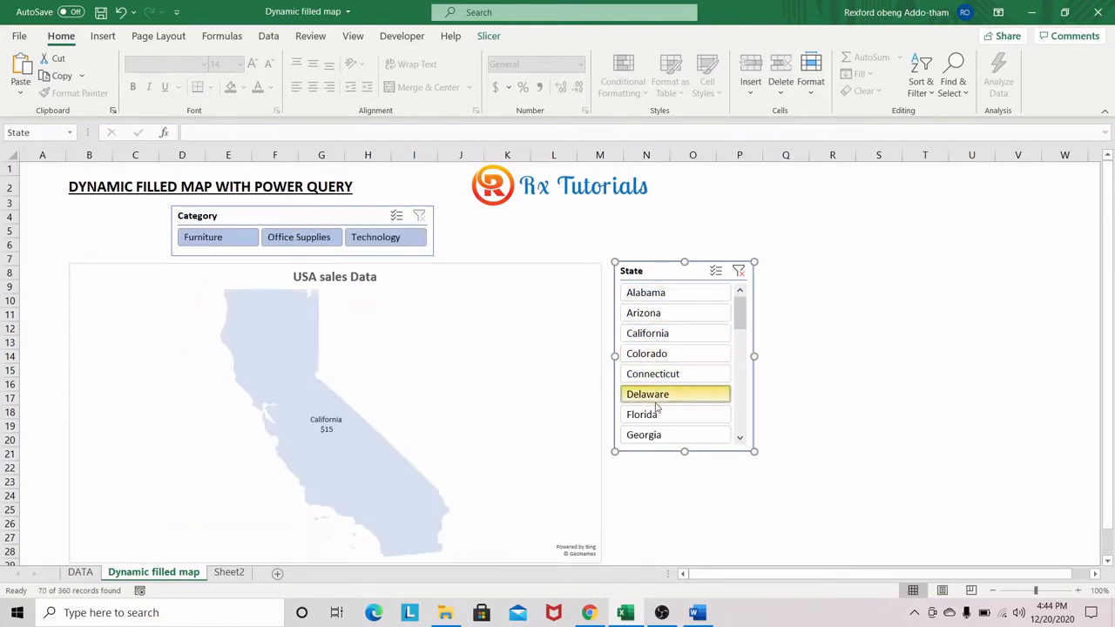
{"action": "left_click", "coordinate": [663, 373]}
{"action": "left_click", "coordinate": [663, 334]}
{"action": "left_click", "coordinate": [662, 313]}
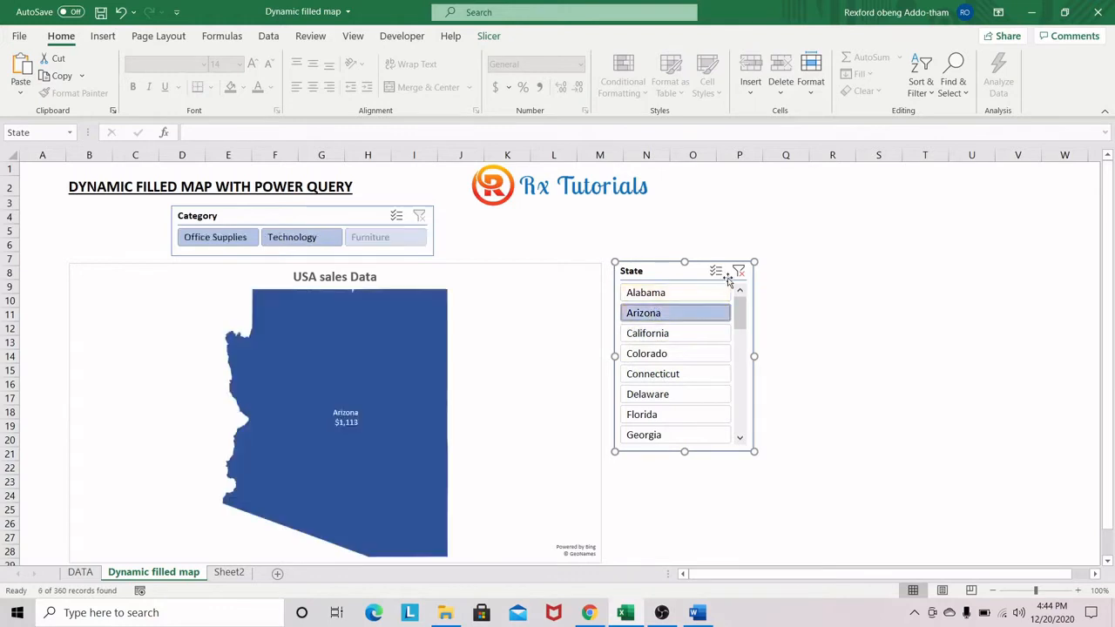
{"action": "left_click", "coordinate": [738, 271]}
{"action": "left_click", "coordinate": [879, 232]}
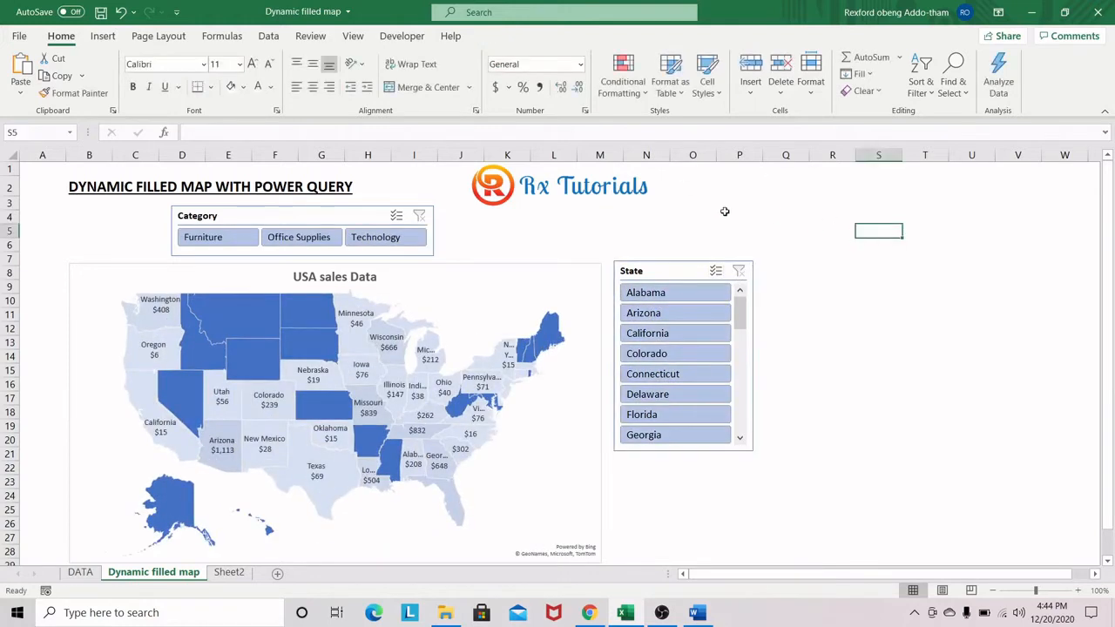
Save the Dynamic filled map workbook and create a new blank workbook with cell A2 selected
{"action": "left_click", "coordinate": [101, 13]}
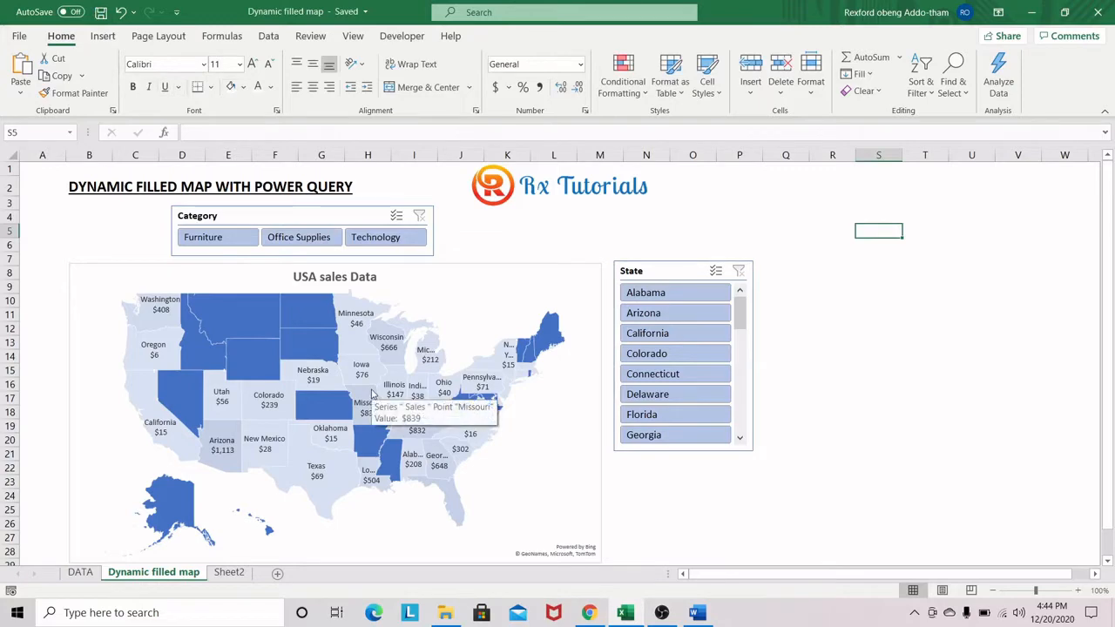
{"action": "key", "text": "ctrl+n"}
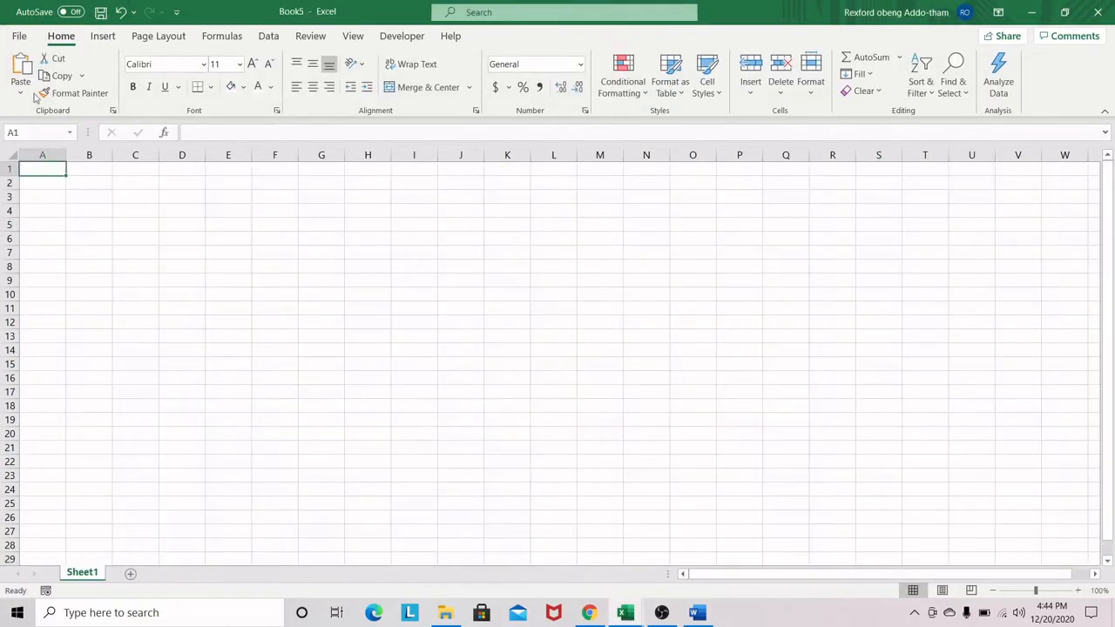
{"action": "left_click", "coordinate": [187, 194]}
{"action": "left_click", "coordinate": [49, 182]}
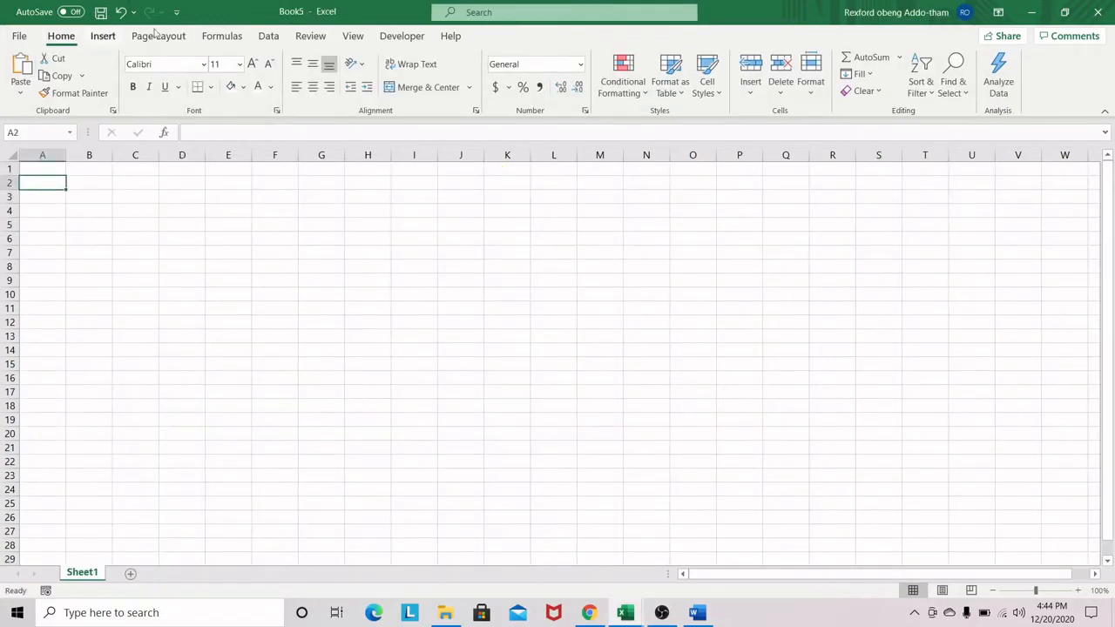
Import the COUNTRY SALES DATA workbook from the Desktop as an external data source
{"action": "left_click", "coordinate": [270, 37]}
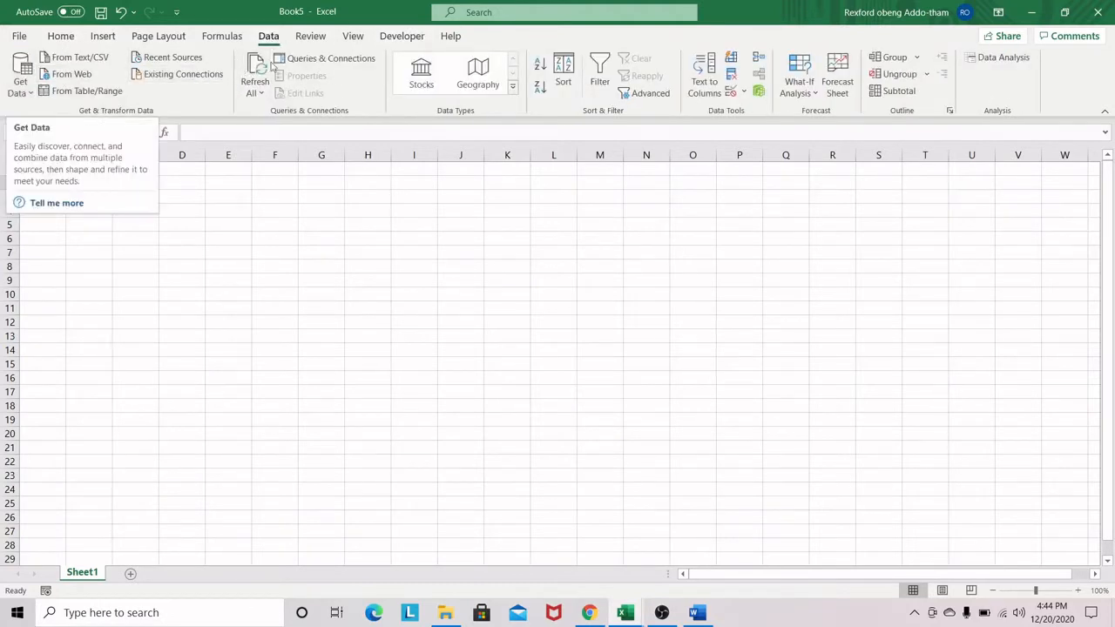
{"action": "left_click", "coordinate": [31, 94]}
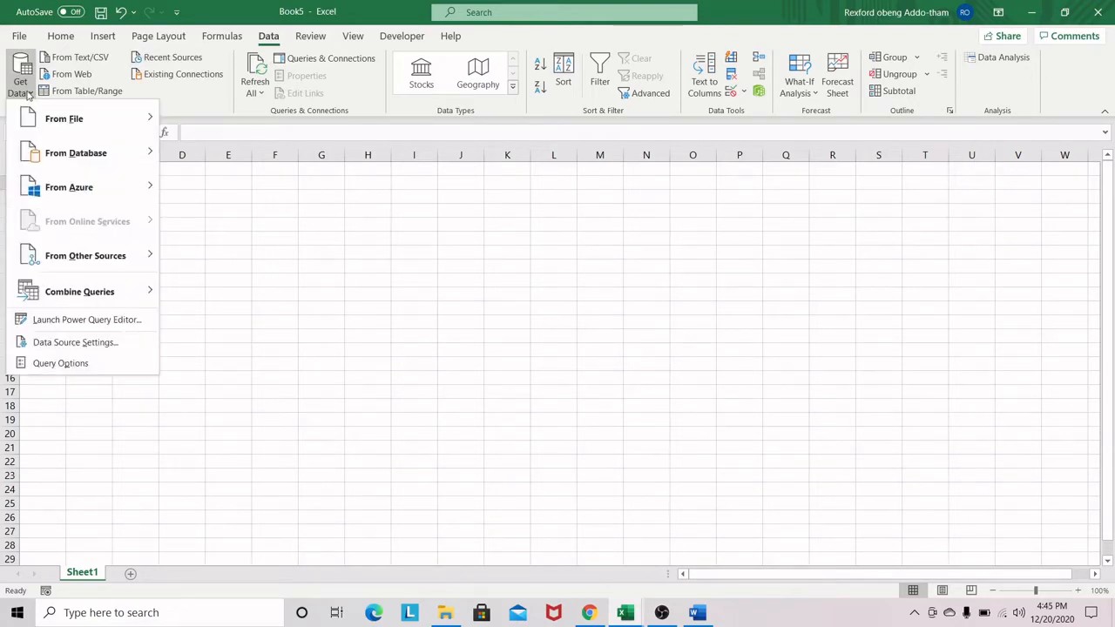
{"action": "mouse_move", "coordinate": [84, 124]}
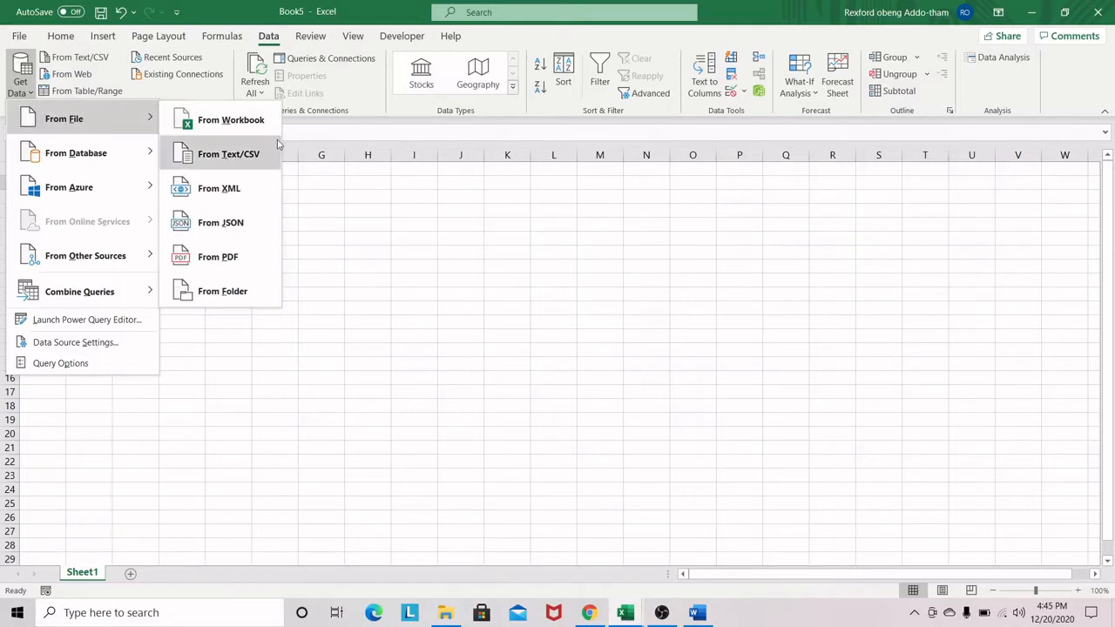
{"action": "left_click", "coordinate": [239, 121]}
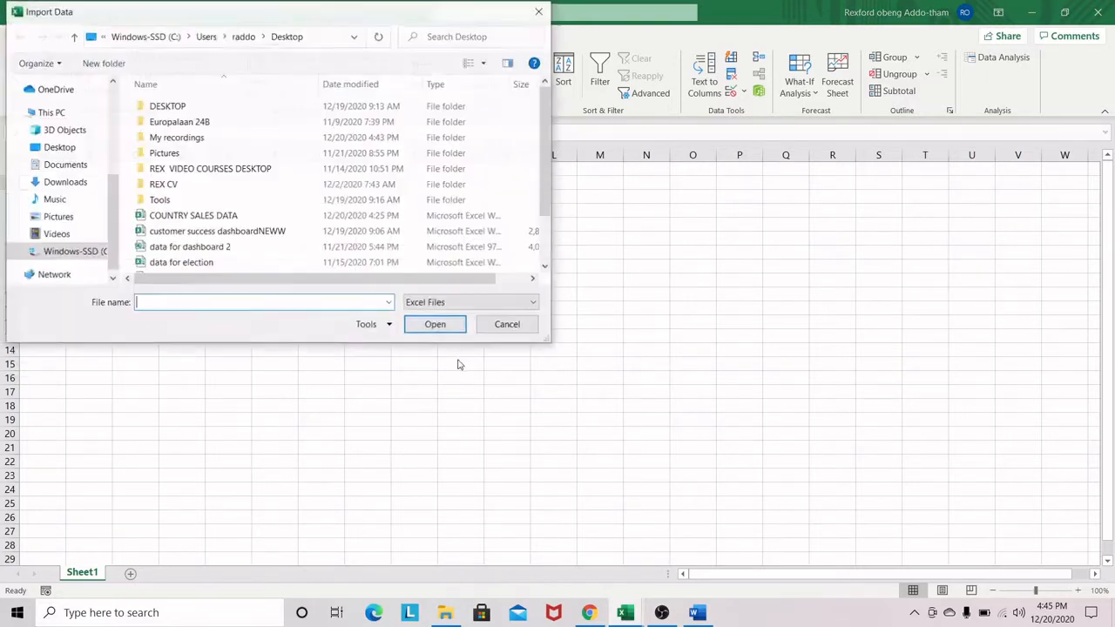
{"action": "scroll", "coordinate": [224, 211], "scroll_direction": "down", "scroll_amount": 1}
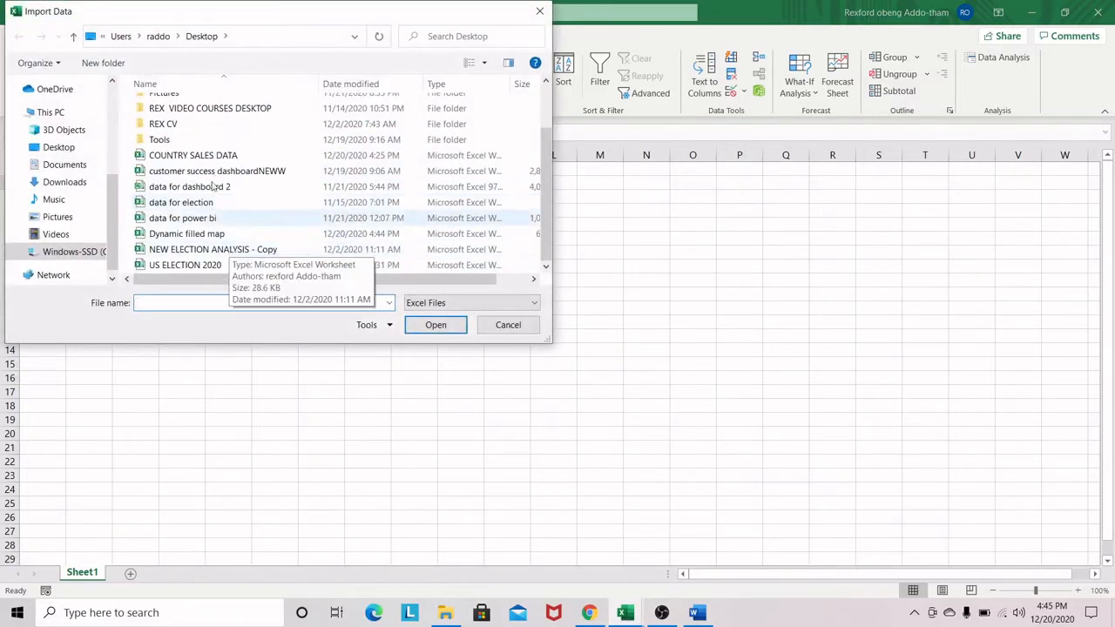
{"action": "left_click", "coordinate": [243, 156]}
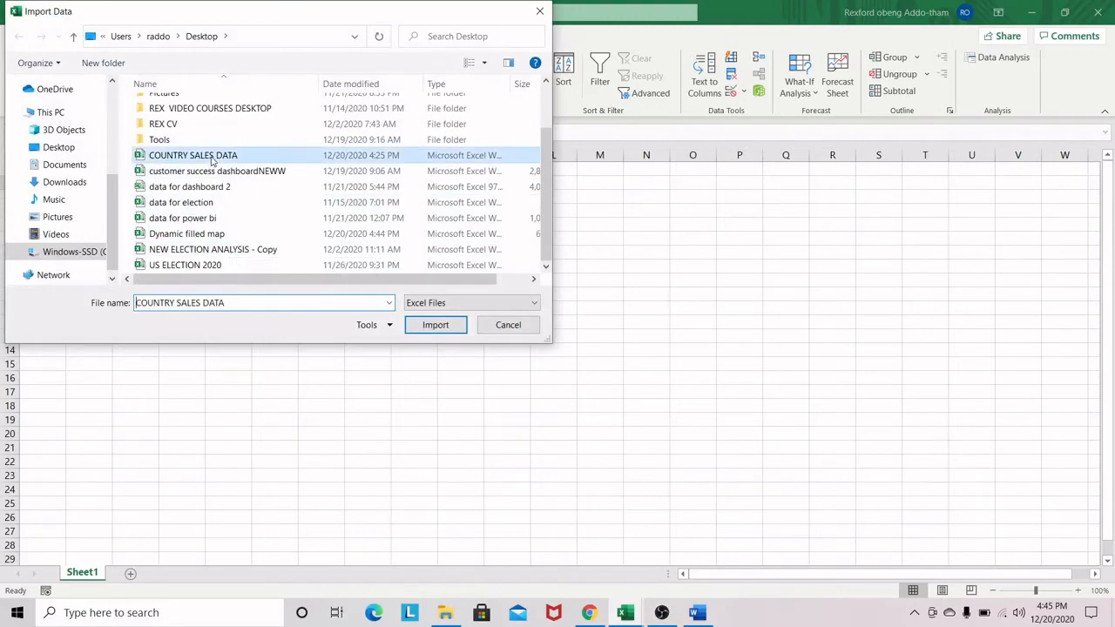
{"action": "left_click", "coordinate": [436, 325]}
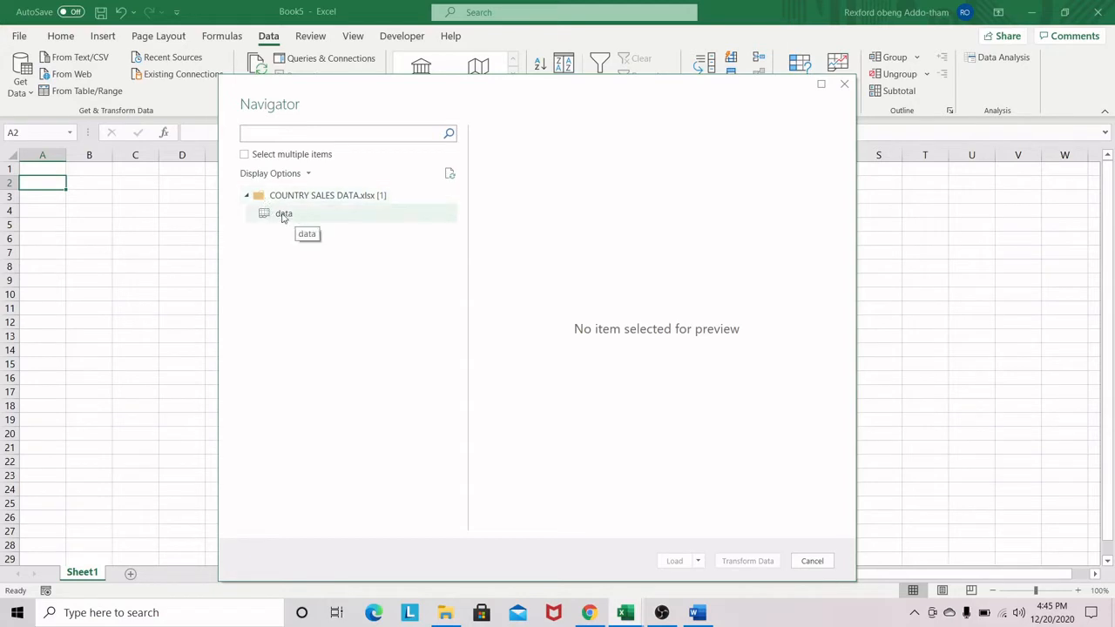
Open the data table of COUNTRY SALES DATA for transformation in a maximized Power Query Editor
{"action": "left_click", "coordinate": [275, 212]}
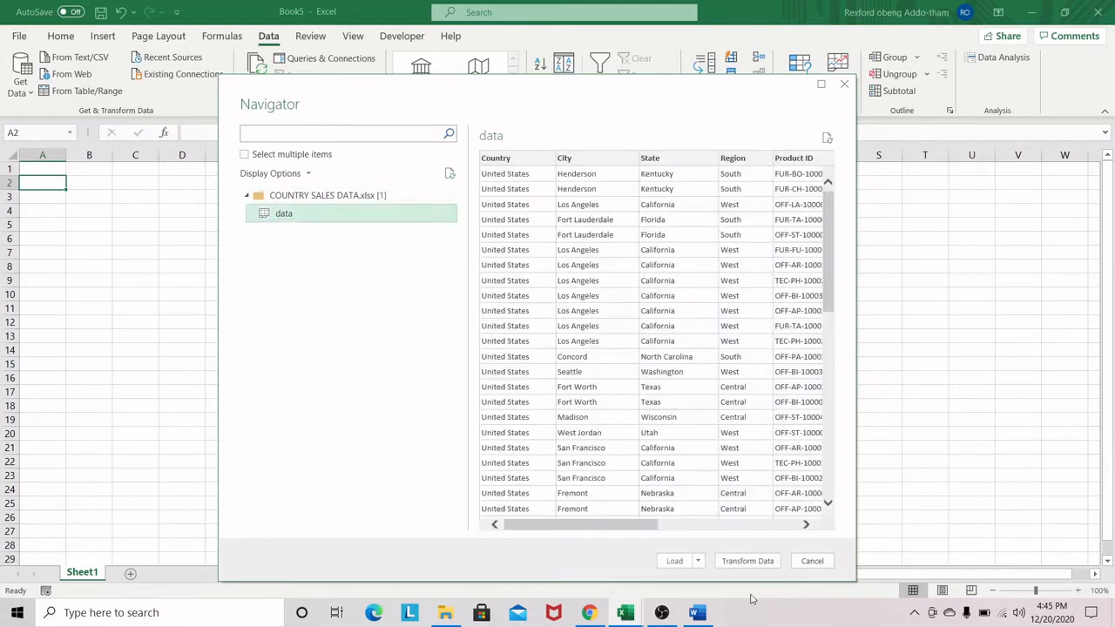
{"action": "left_click", "coordinate": [739, 560]}
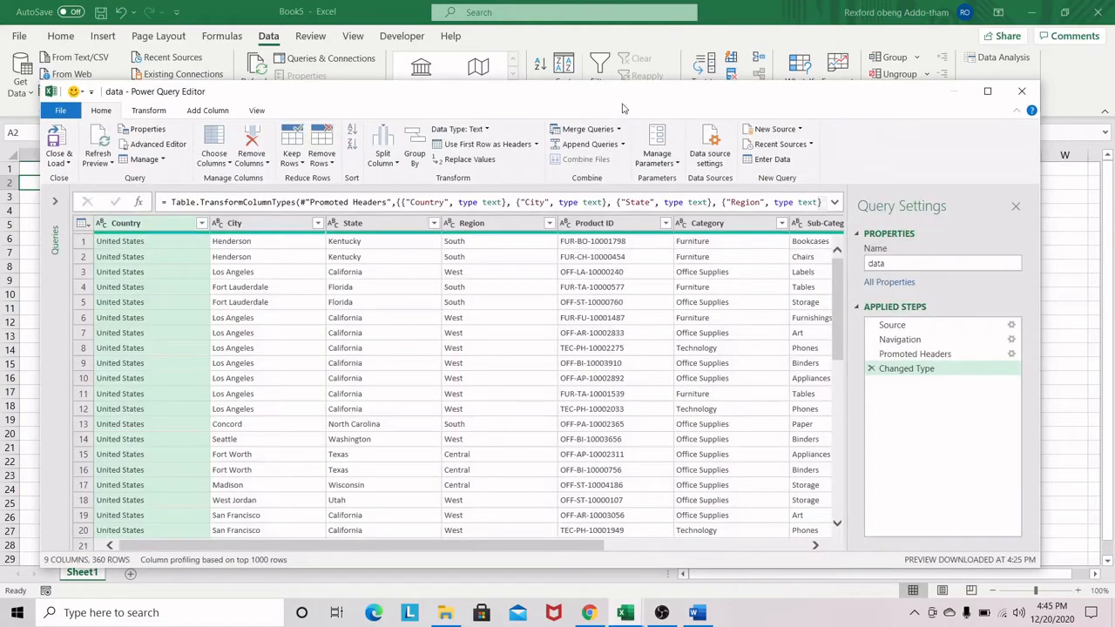
{"action": "left_click", "coordinate": [987, 92]}
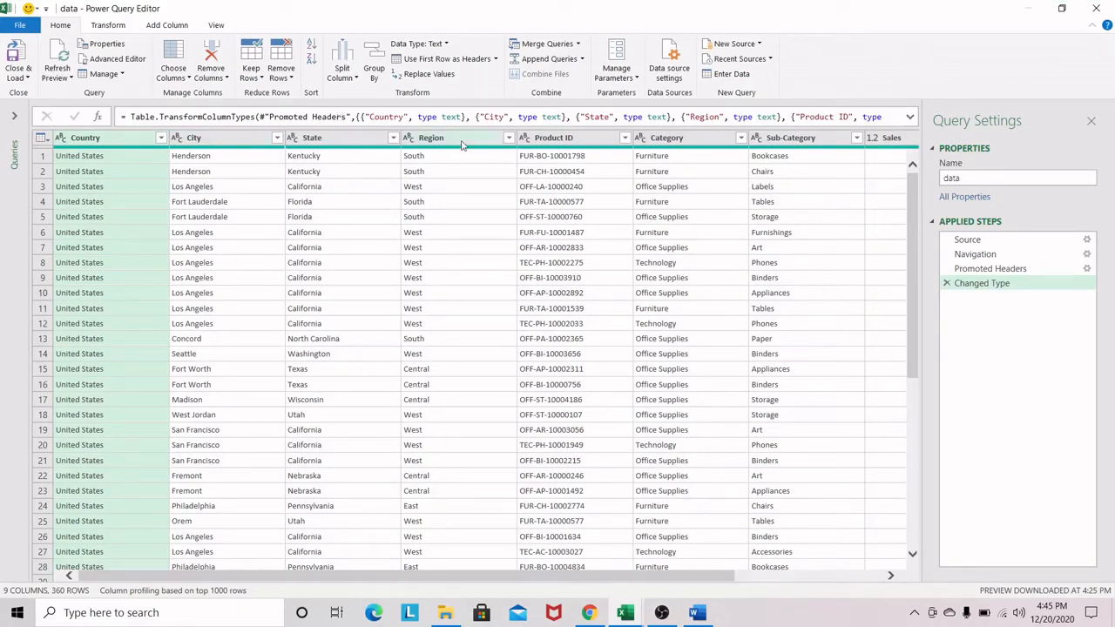
Examine the data type options available for the Country column
{"action": "left_click", "coordinate": [462, 142]}
{"action": "left_click", "coordinate": [101, 139]}
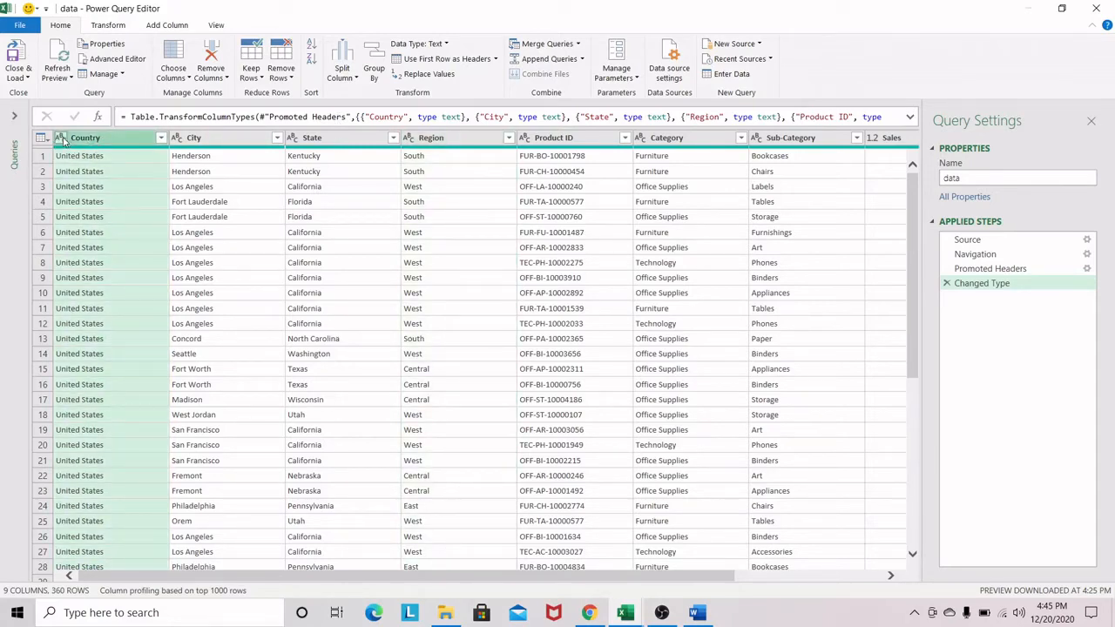
{"action": "left_click", "coordinate": [61, 137]}
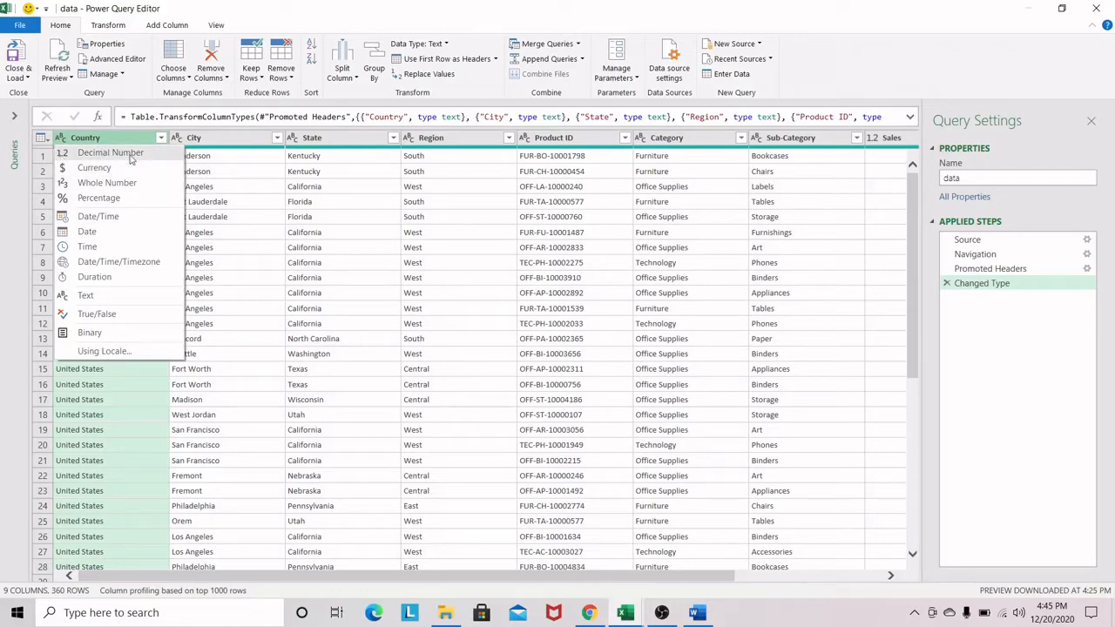
{"action": "left_click", "coordinate": [213, 141]}
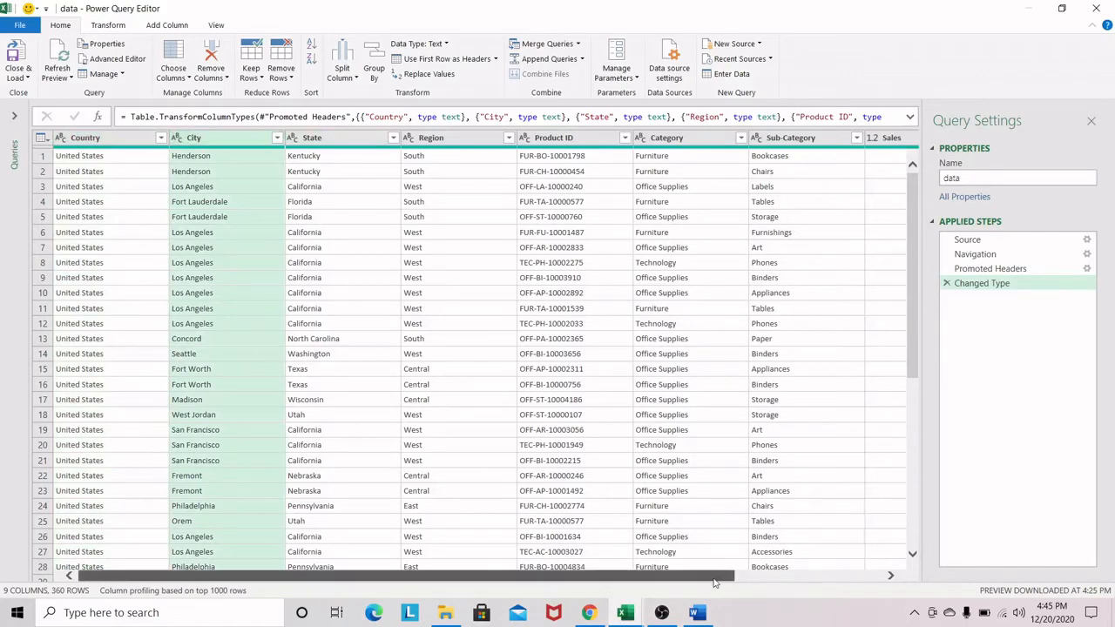
Change the Sales column's data type to Whole Number, replacing the current type conversion
{"action": "scroll", "coordinate": [705, 575], "scroll_direction": "right", "scroll_amount": 3}
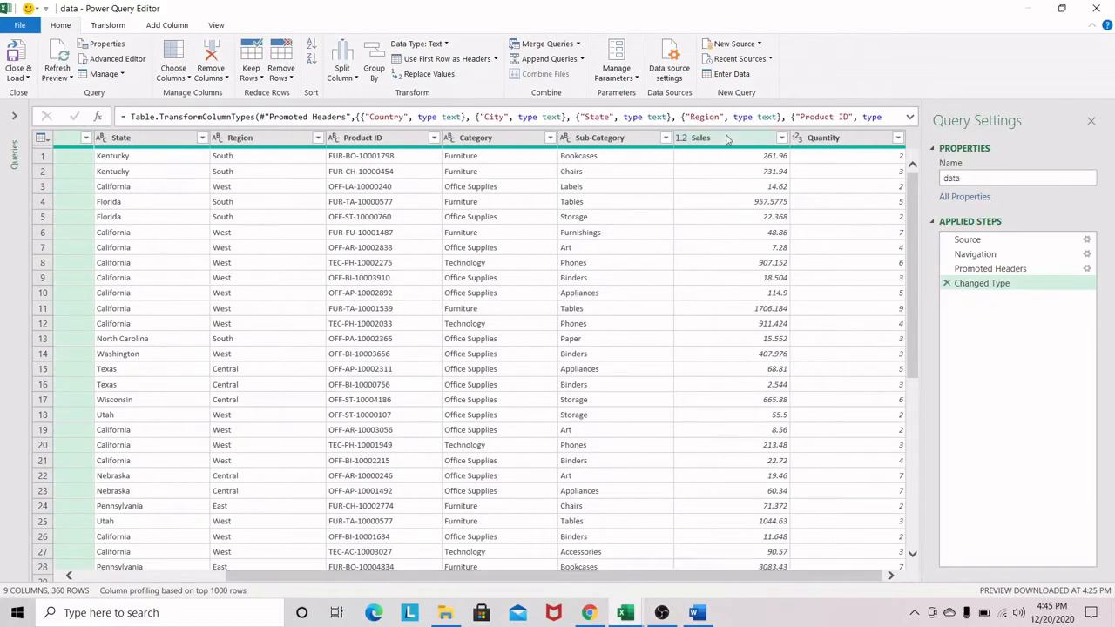
{"action": "left_click", "coordinate": [727, 140]}
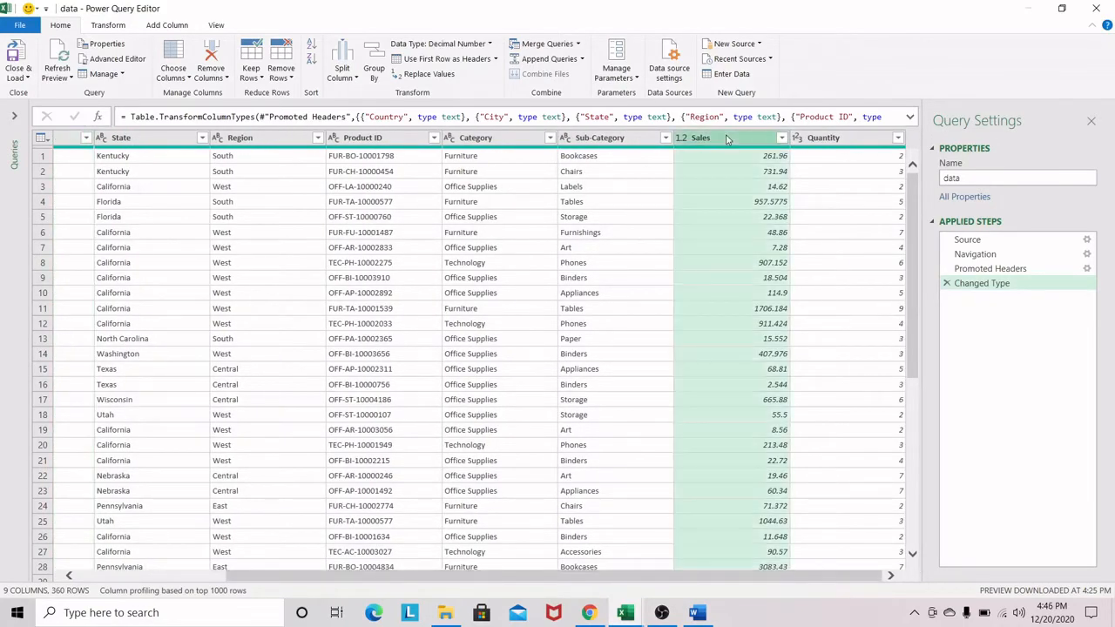
{"action": "left_click", "coordinate": [681, 139]}
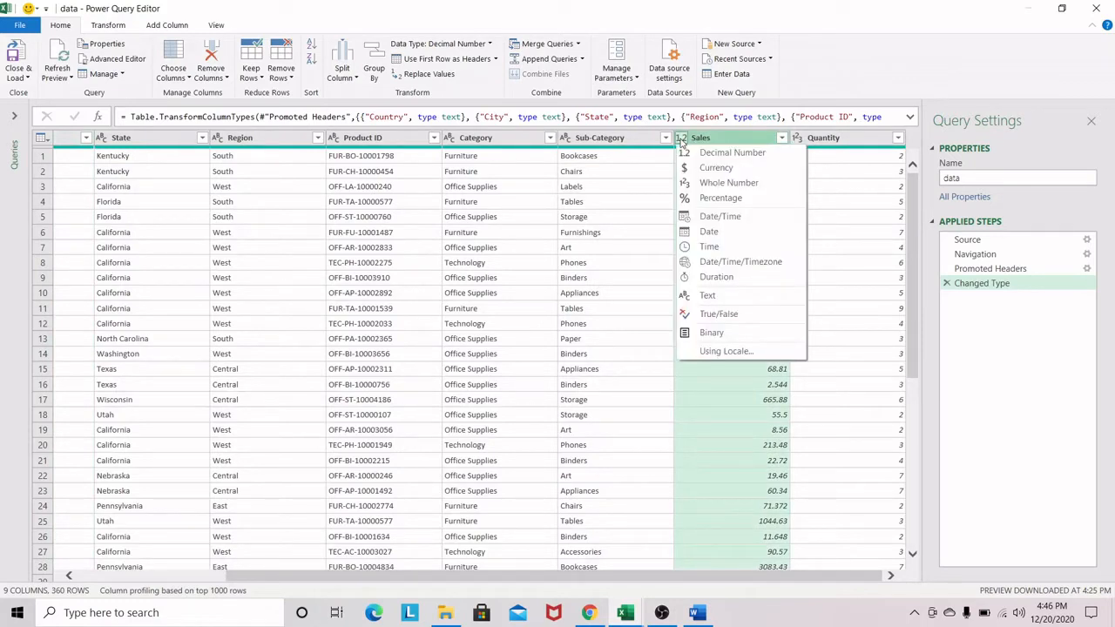
{"action": "left_click", "coordinate": [691, 141]}
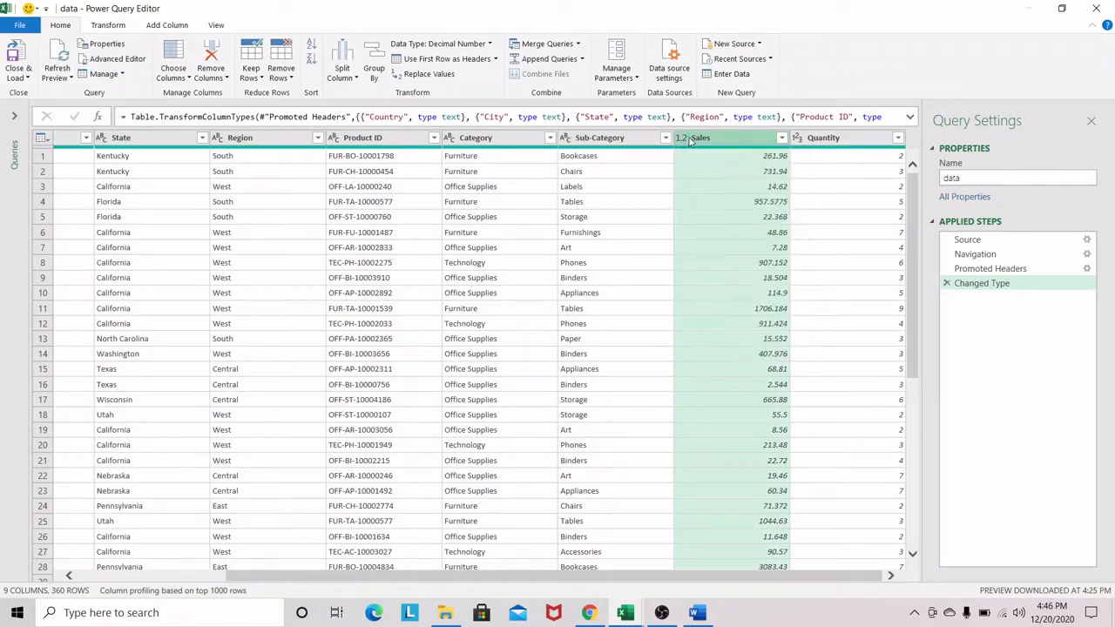
{"action": "left_click", "coordinate": [684, 140]}
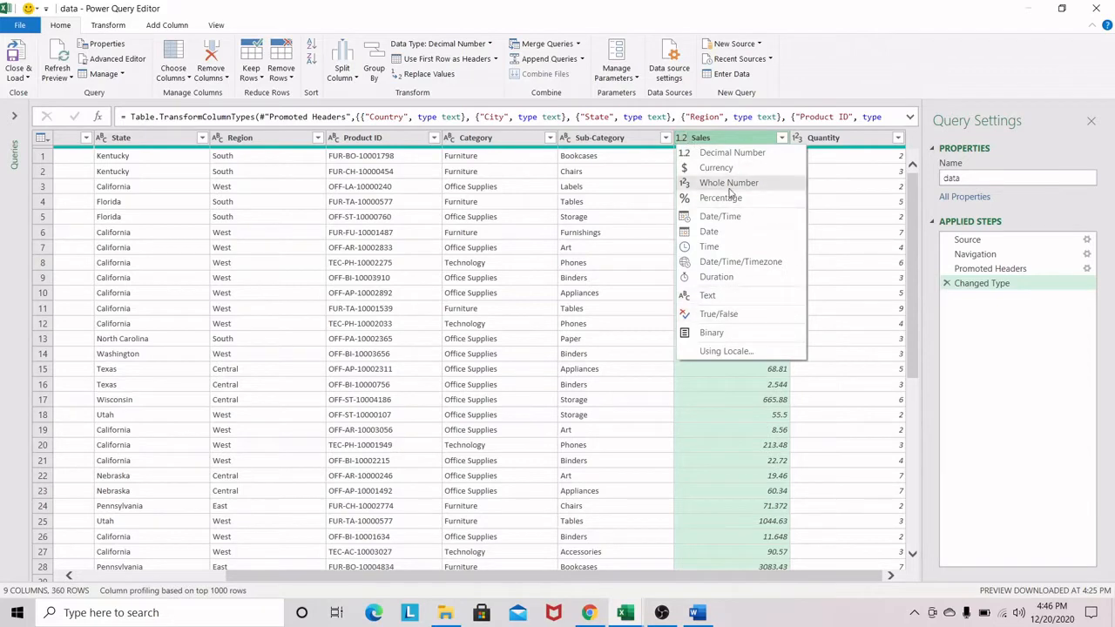
{"action": "left_click", "coordinate": [732, 184]}
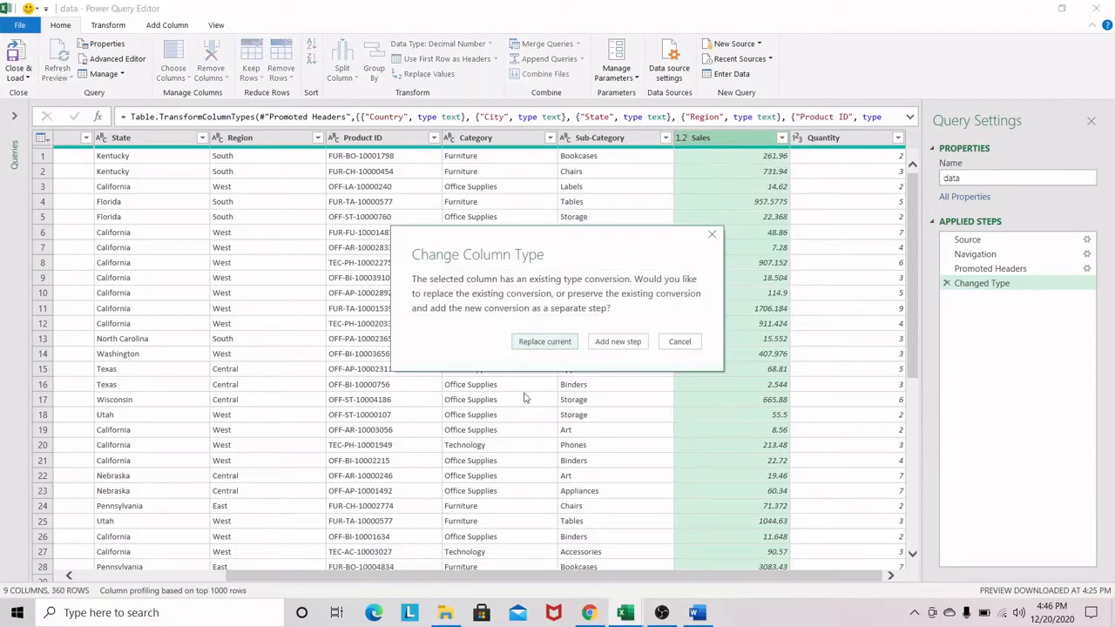
{"action": "left_click", "coordinate": [545, 342]}
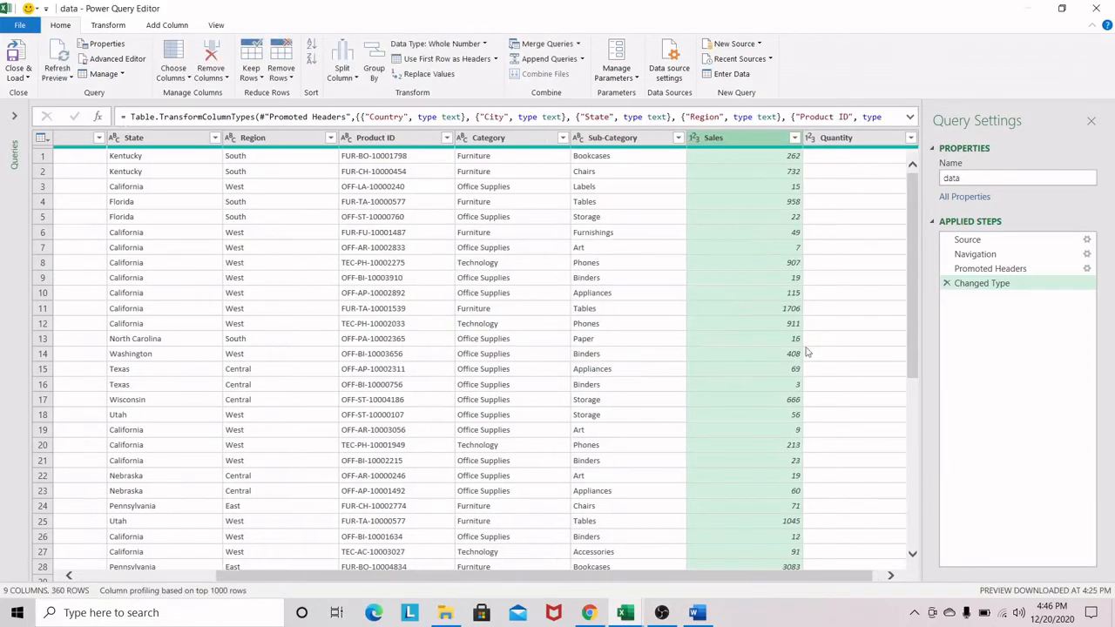
Remove the City column from the data query
{"action": "left_click", "coordinate": [832, 138]}
{"action": "left_click_drag", "start_coordinate": [916, 198], "coordinate": [914, 167]}
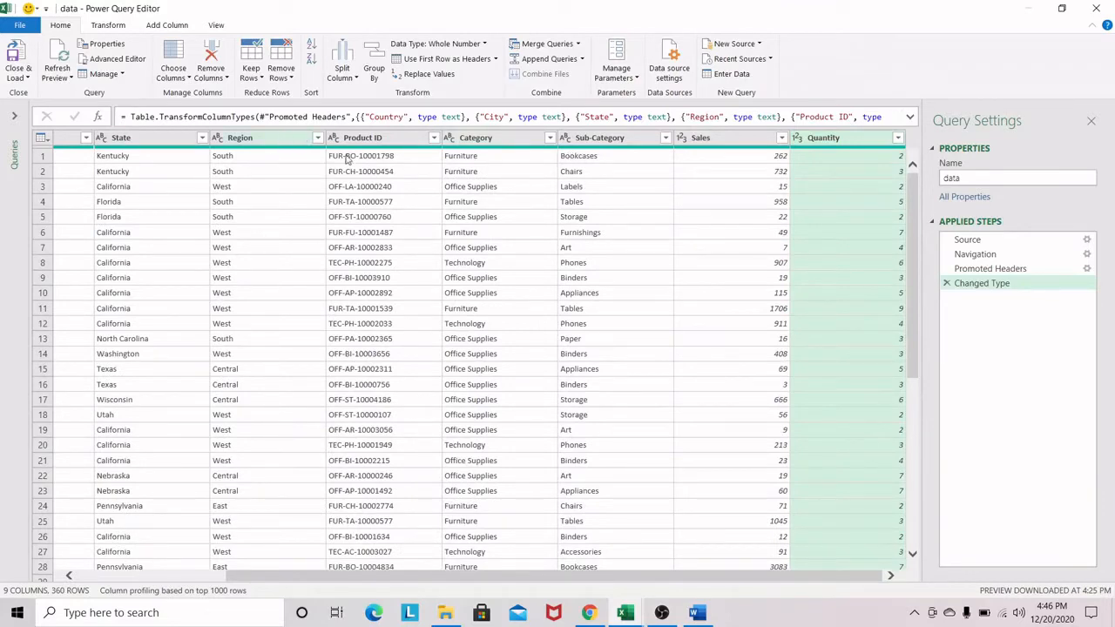
{"action": "left_click_drag", "start_coordinate": [776, 577], "coordinate": [504, 546]}
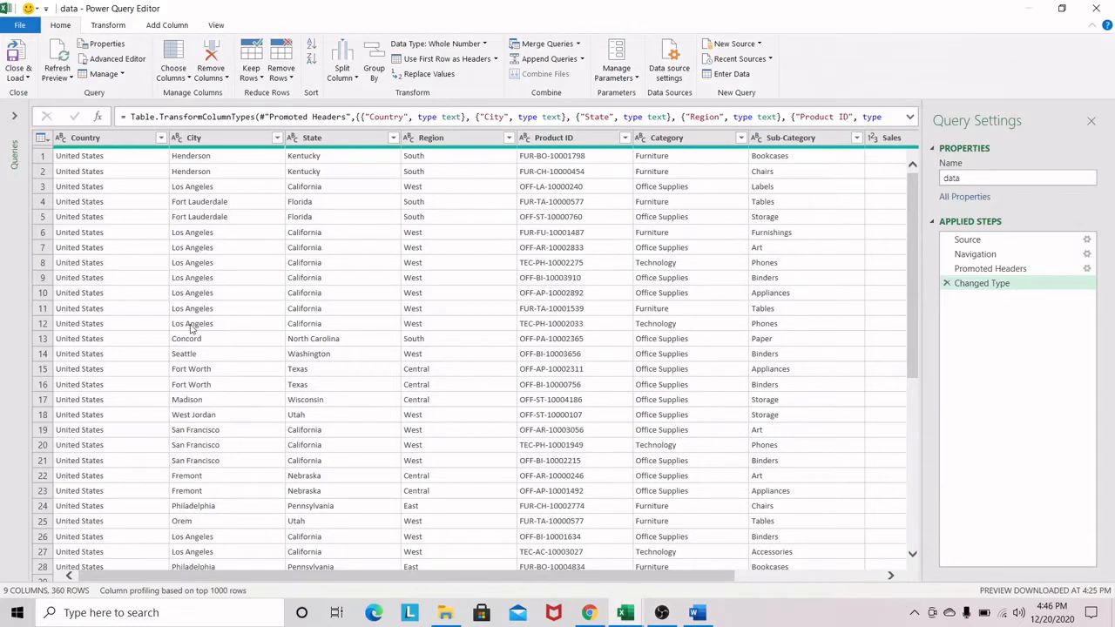
{"action": "left_click", "coordinate": [218, 141]}
{"action": "right_click", "coordinate": [218, 141]}
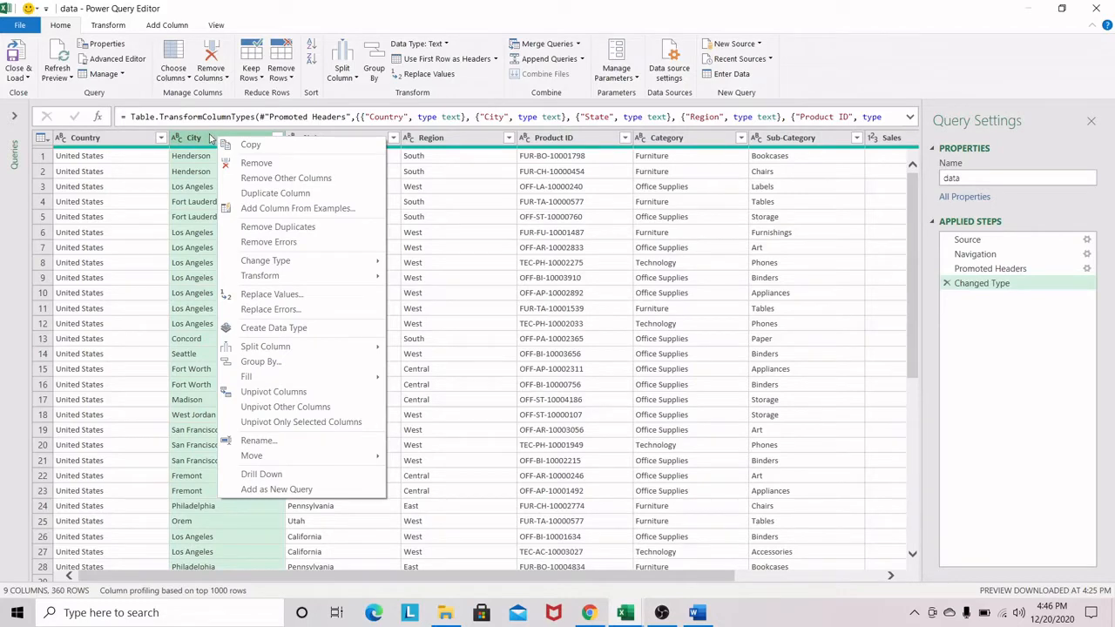
{"action": "left_click", "coordinate": [256, 163]}
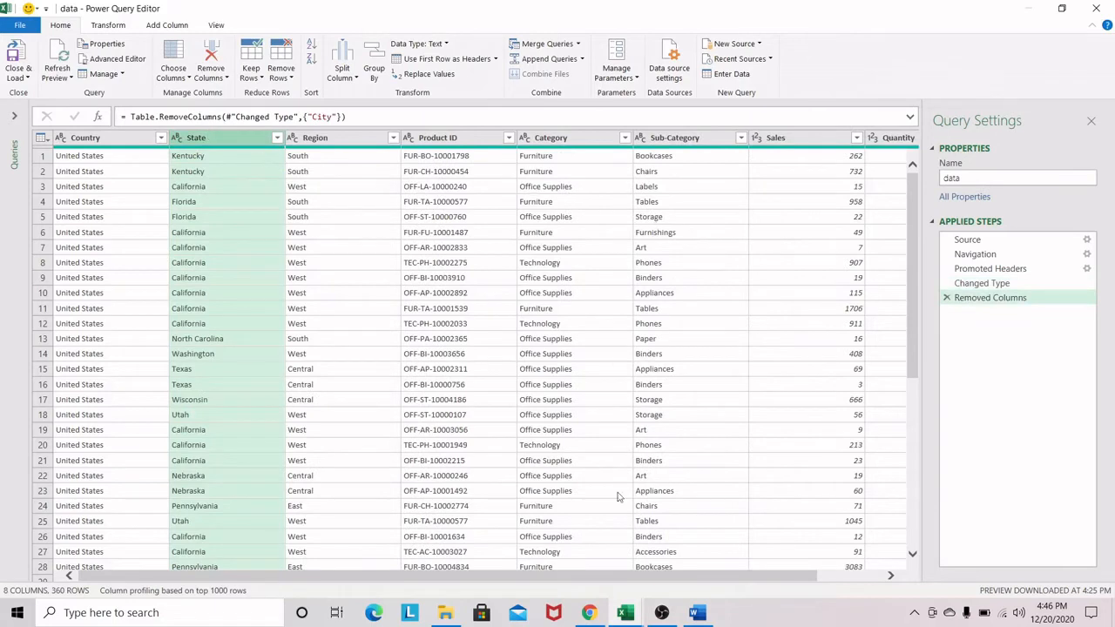
Close the query editor and load the cleaned data query into a table on a new worksheet
{"action": "left_click_drag", "start_coordinate": [635, 584], "coordinate": [461, 580]}
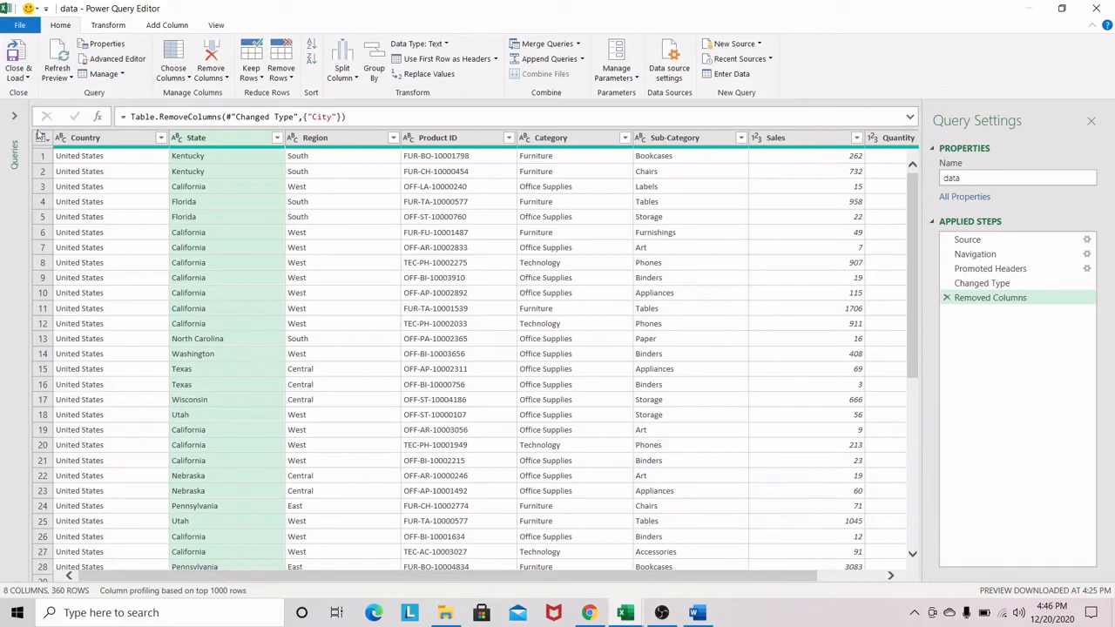
{"action": "left_click", "coordinate": [27, 79]}
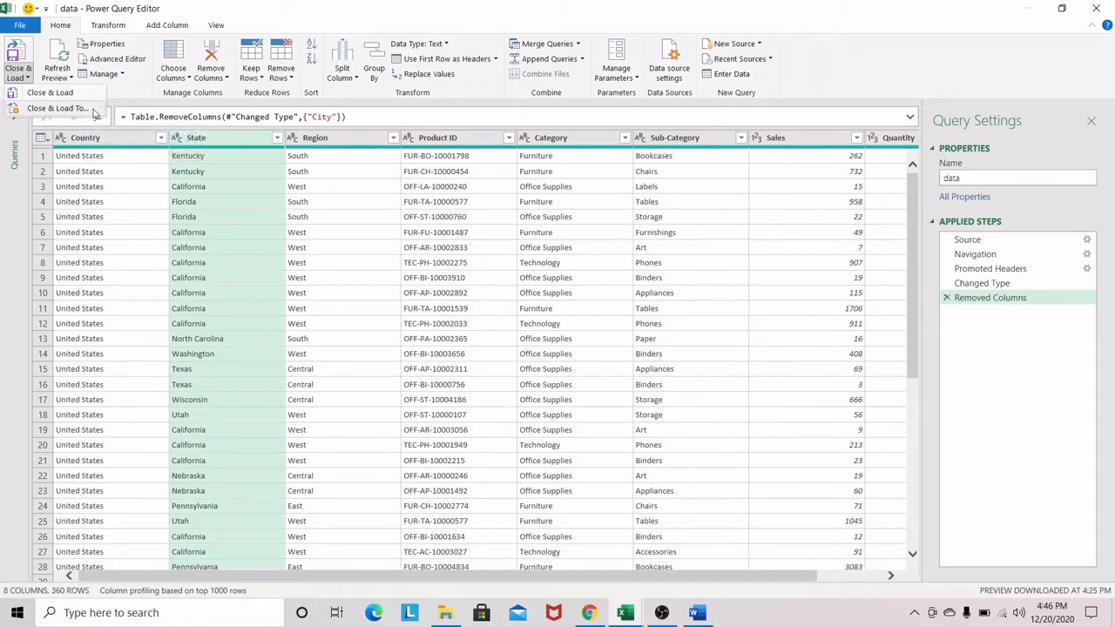
{"action": "left_click", "coordinate": [50, 93]}
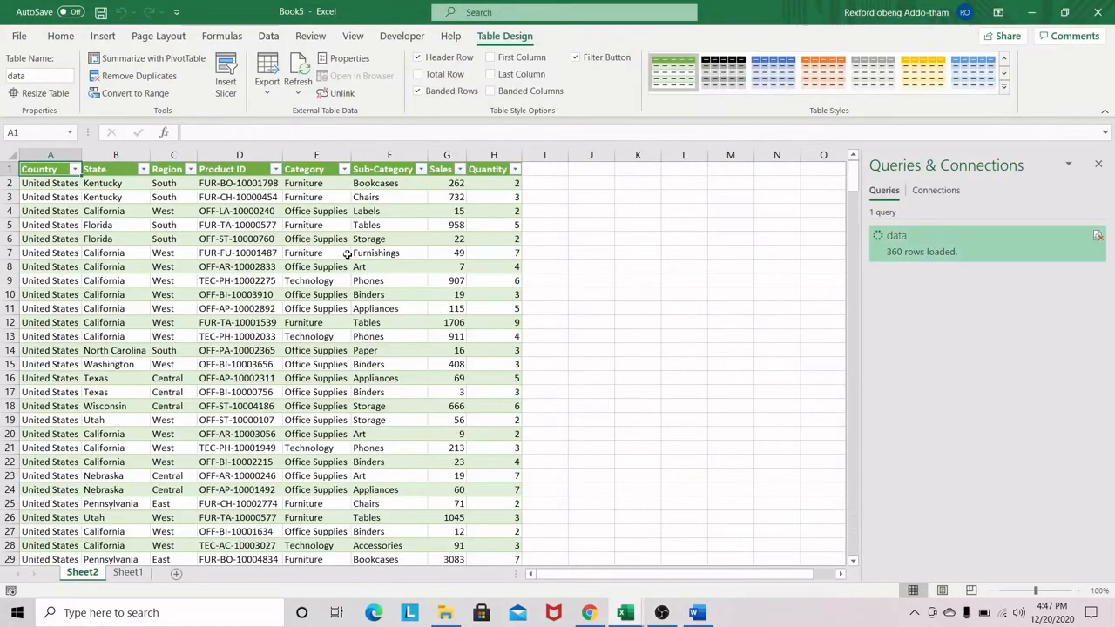
{"action": "left_click", "coordinate": [55, 199]}
{"action": "left_click", "coordinate": [54, 183]}
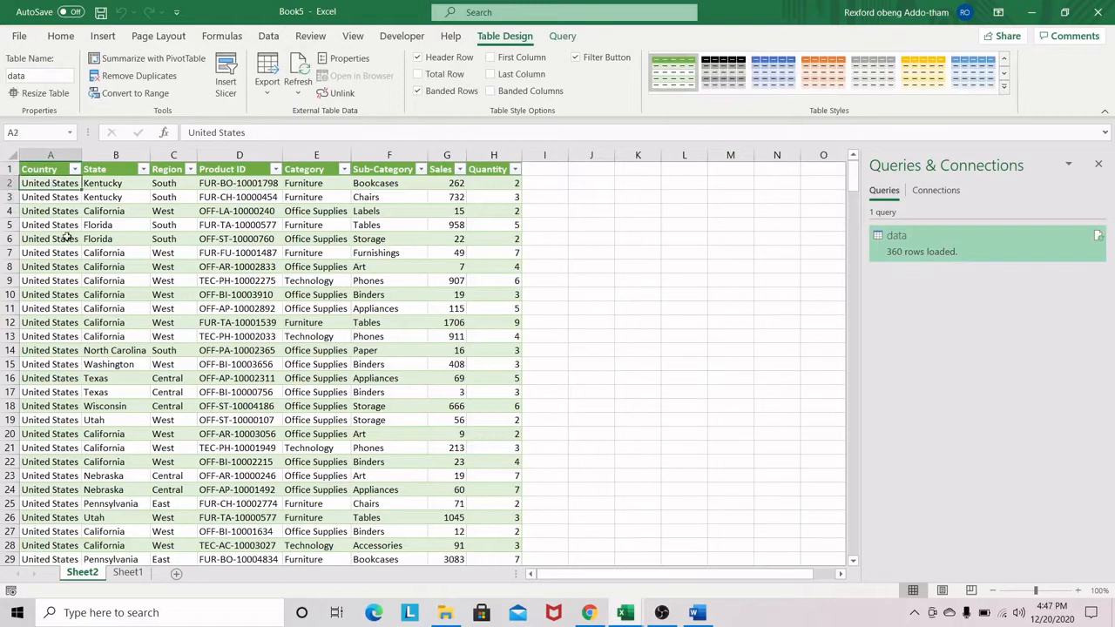
{"action": "left_click", "coordinate": [67, 228]}
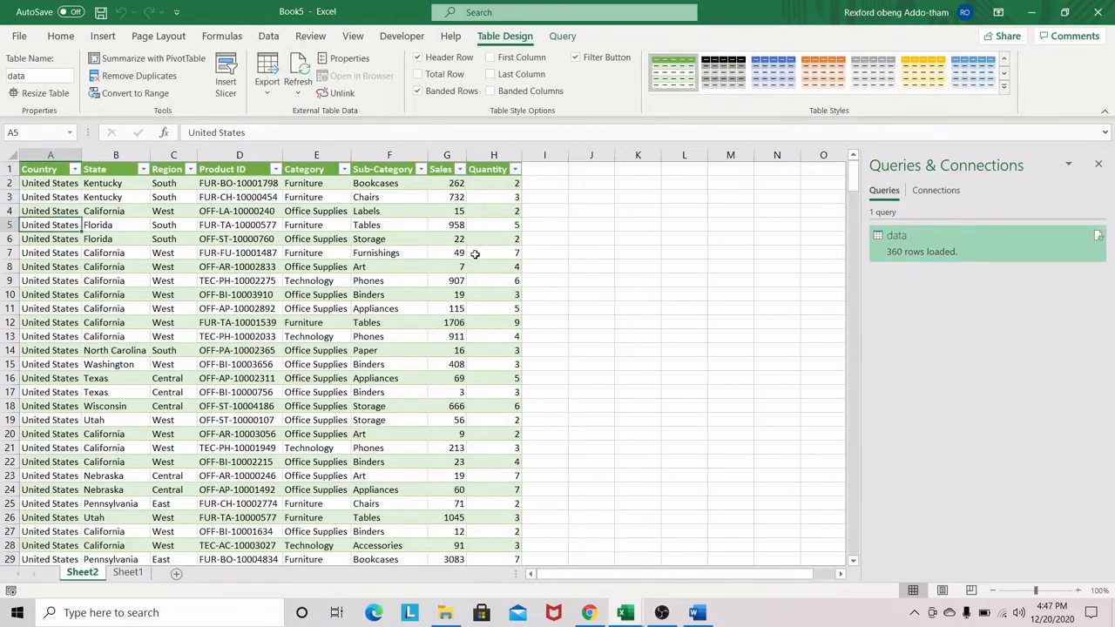
Rename the worksheet holding the loaded table as DATA
{"action": "double_click", "coordinate": [82, 576]}
{"action": "type", "text": "DATA"}
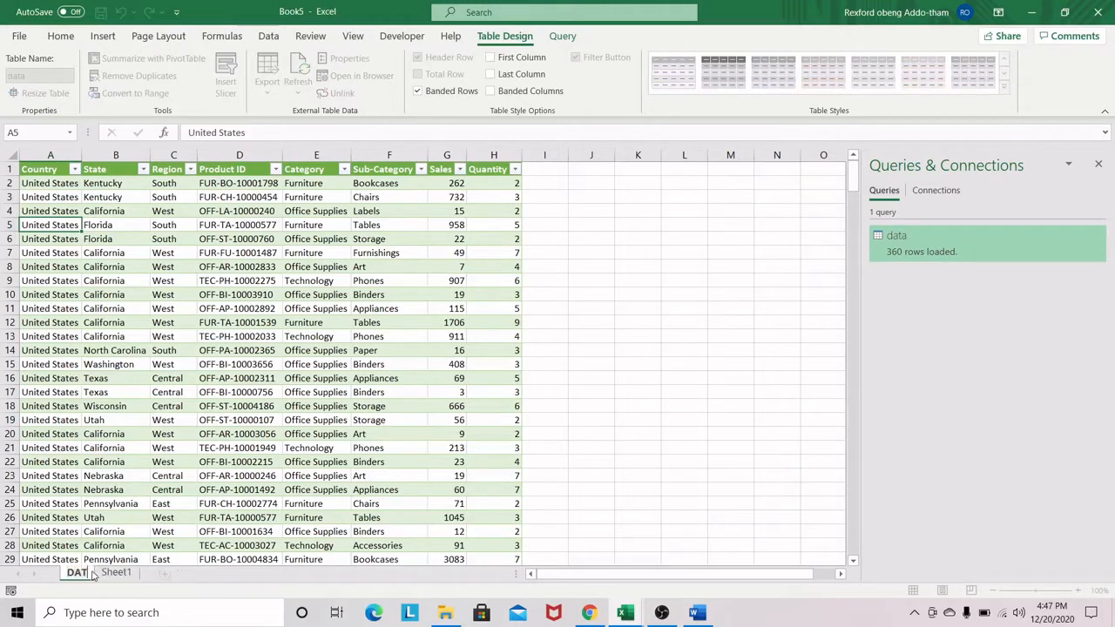
{"action": "left_click", "coordinate": [209, 239]}
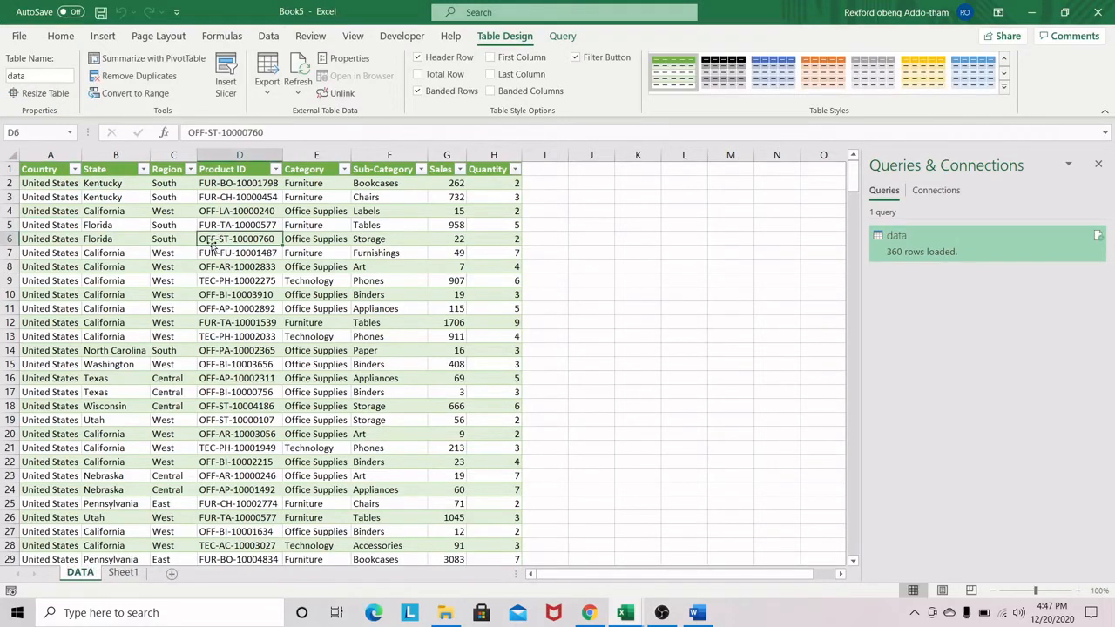
Rename the empty Sheet1 as Dynamic filled map
{"action": "left_click", "coordinate": [129, 578]}
{"action": "left_click", "coordinate": [85, 576]}
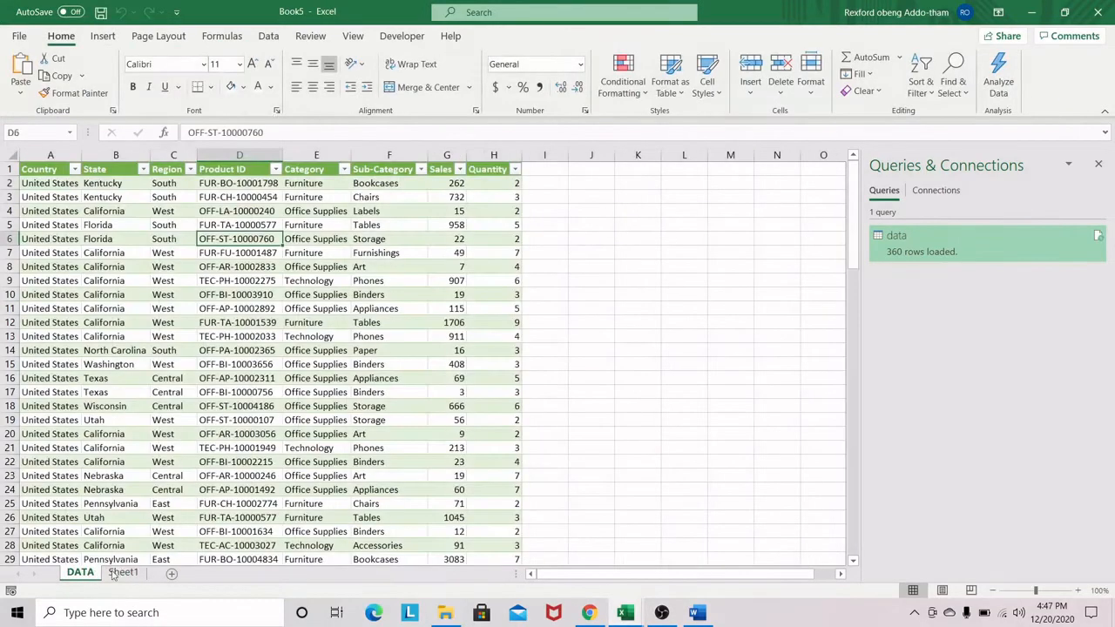
{"action": "left_click", "coordinate": [129, 577]}
{"action": "double_click", "coordinate": [123, 572]}
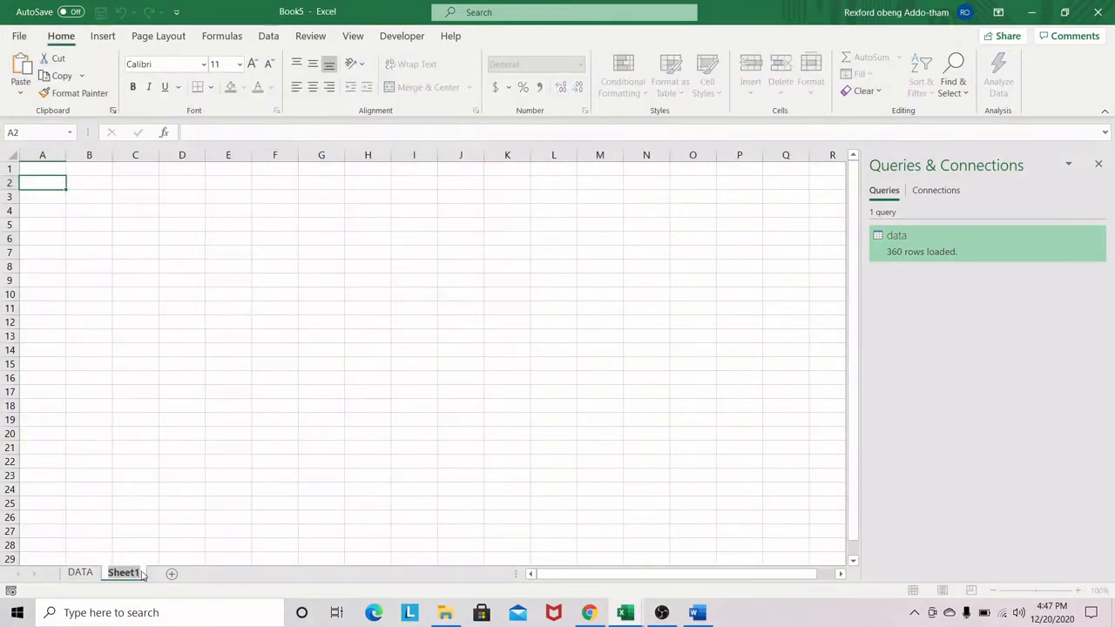
{"action": "key", "text": "BackSpace"}
{"action": "type", "text": "D"}
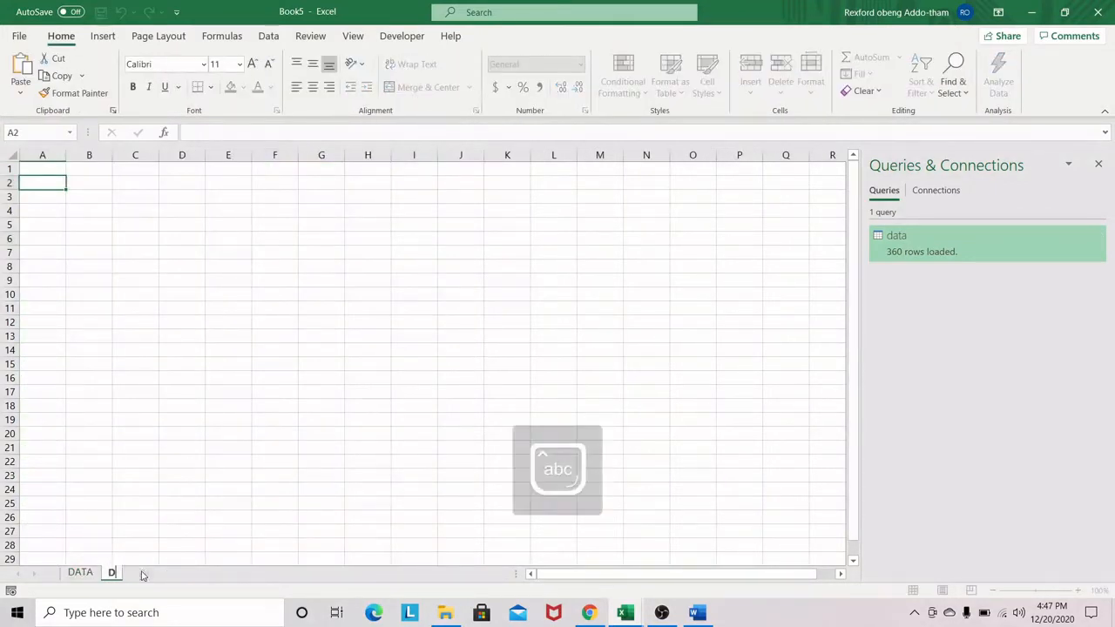
{"action": "type", "text": "ynamic"}
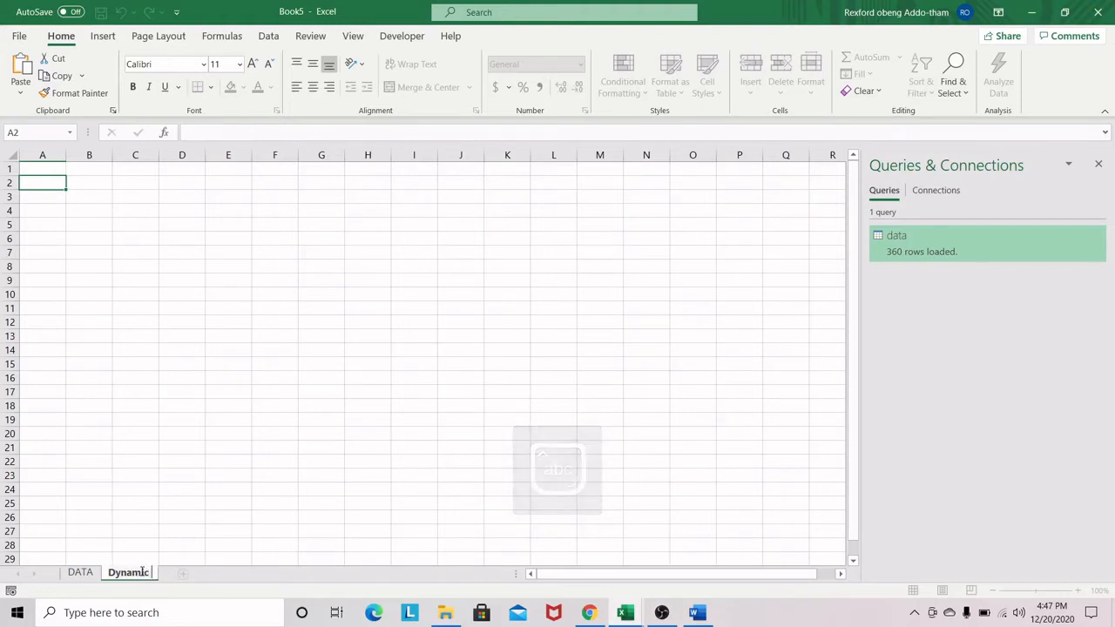
{"action": "type", "text": " filled map"}
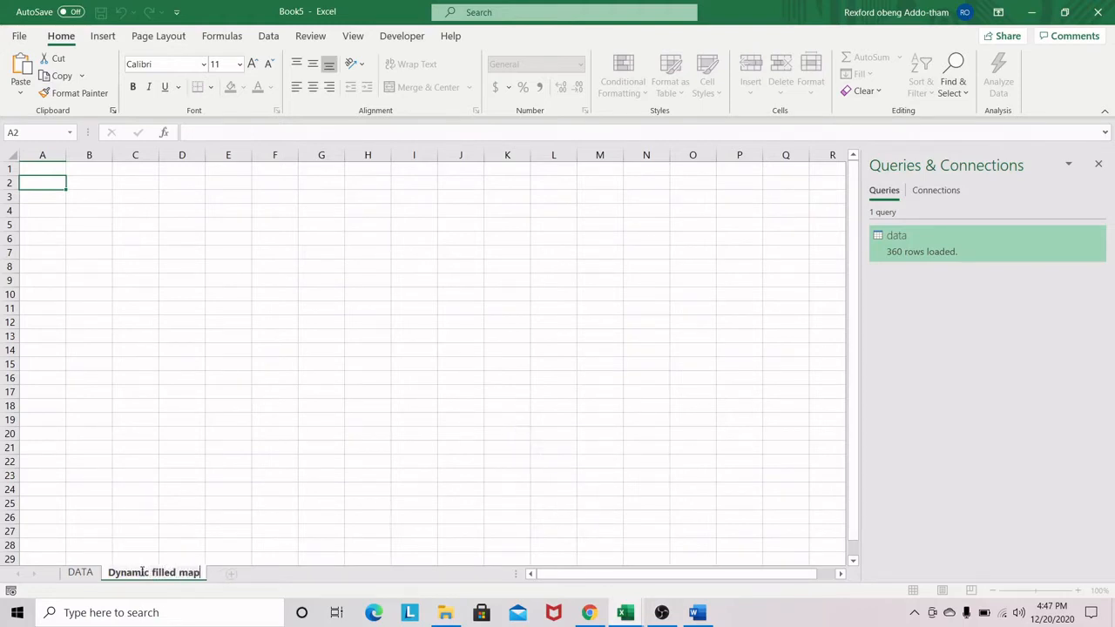
{"action": "key", "text": "Return"}
Convert the whole State column on the DATA sheet to the Geography data type
{"action": "left_click", "coordinate": [80, 572]}
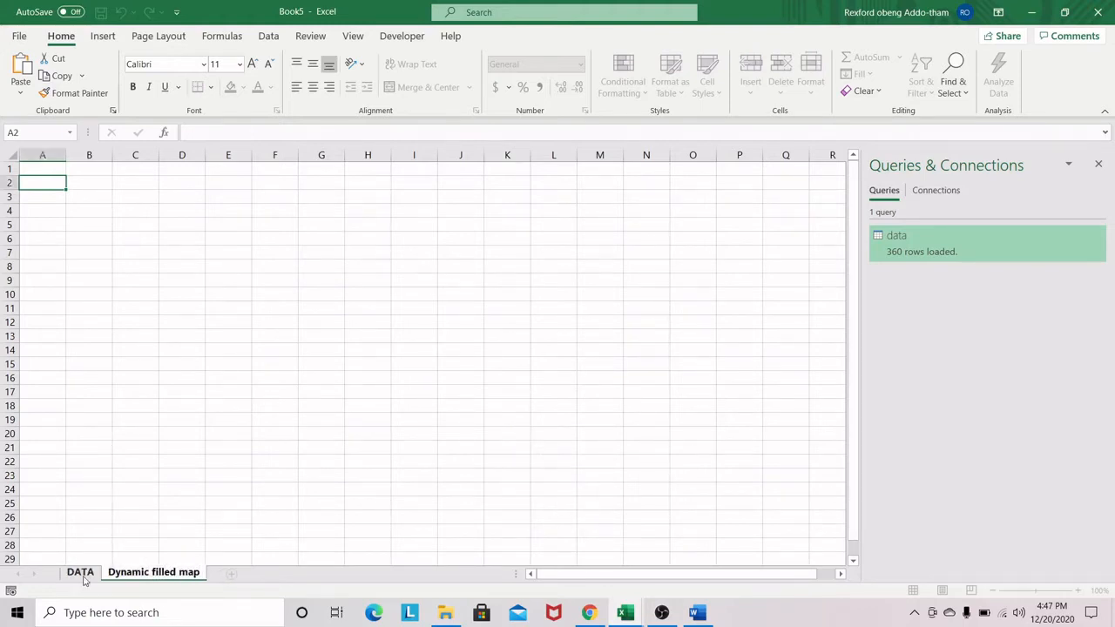
{"action": "left_click", "coordinate": [233, 225]}
{"action": "left_click", "coordinate": [239, 197]}
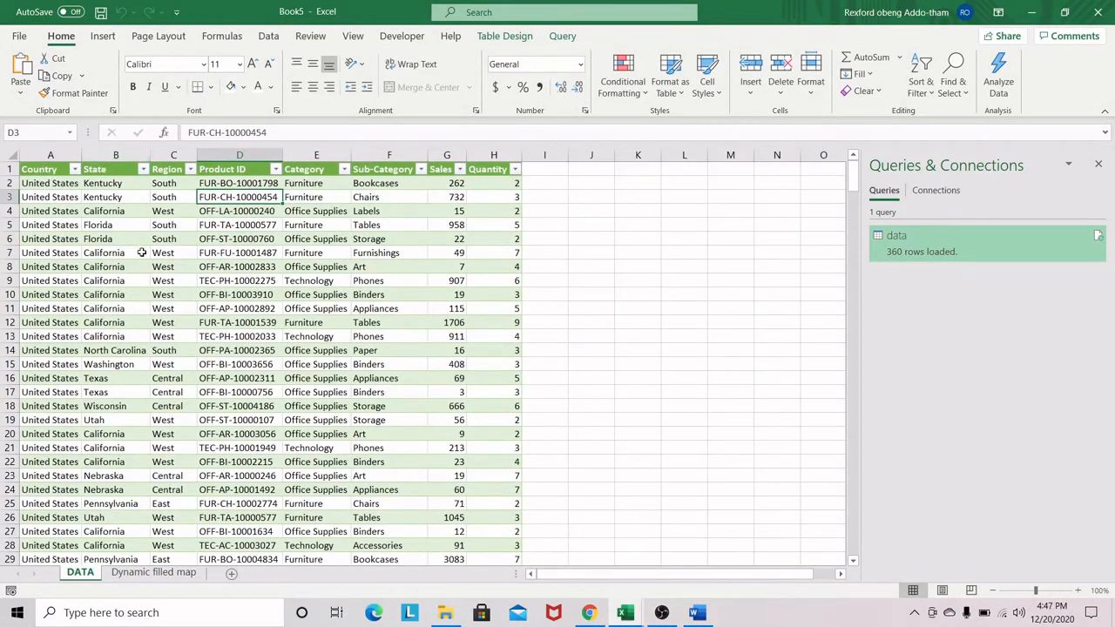
{"action": "left_click", "coordinate": [117, 155]}
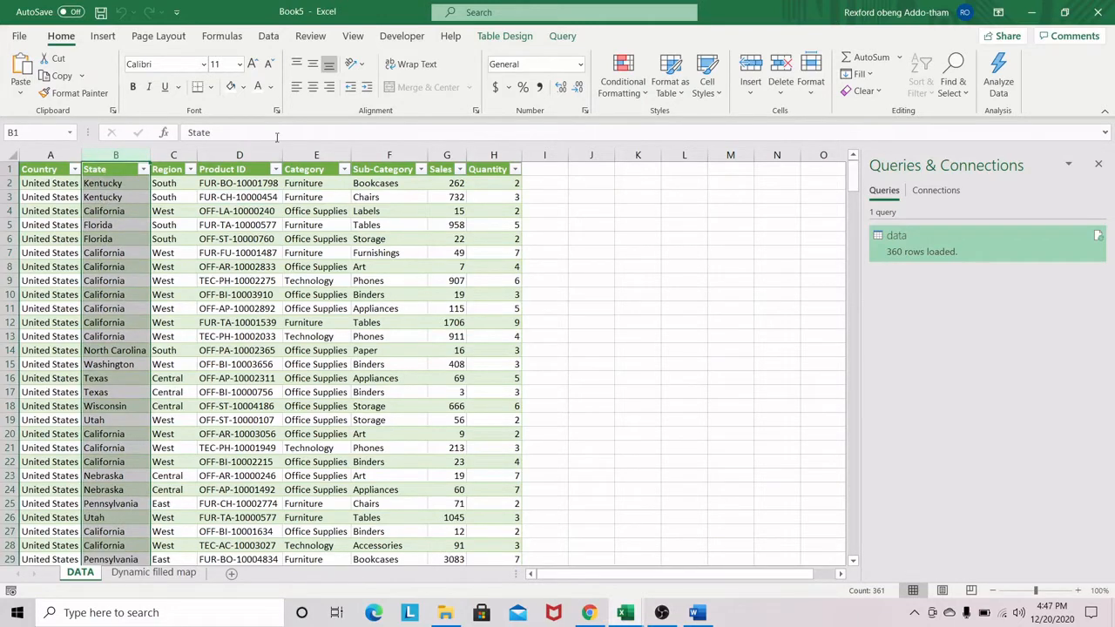
{"action": "left_click", "coordinate": [268, 36]}
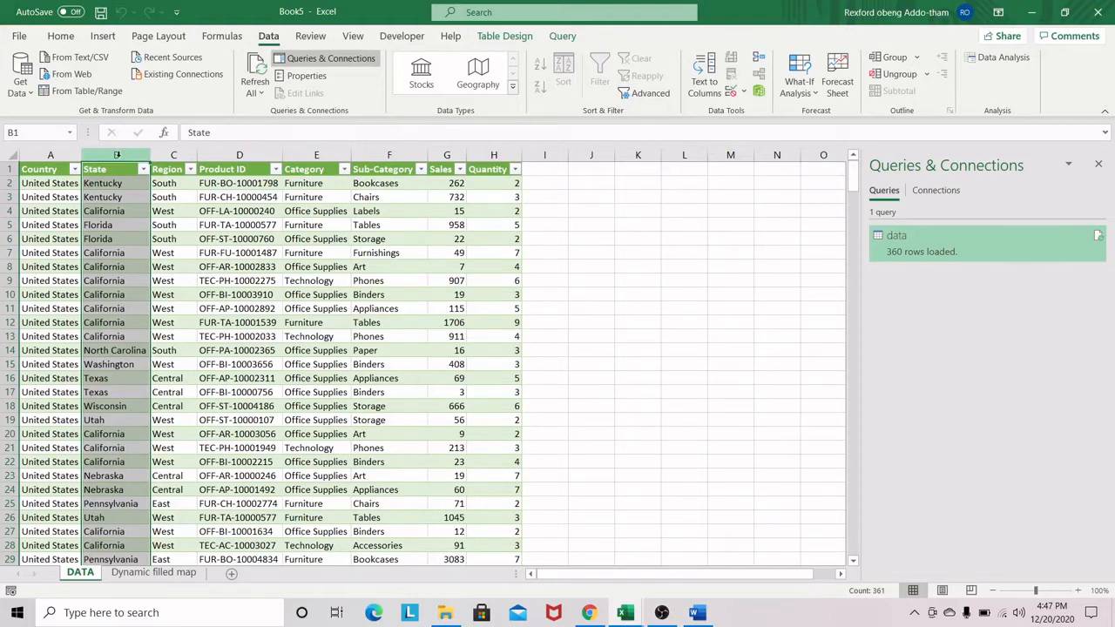
{"action": "left_click", "coordinate": [477, 77]}
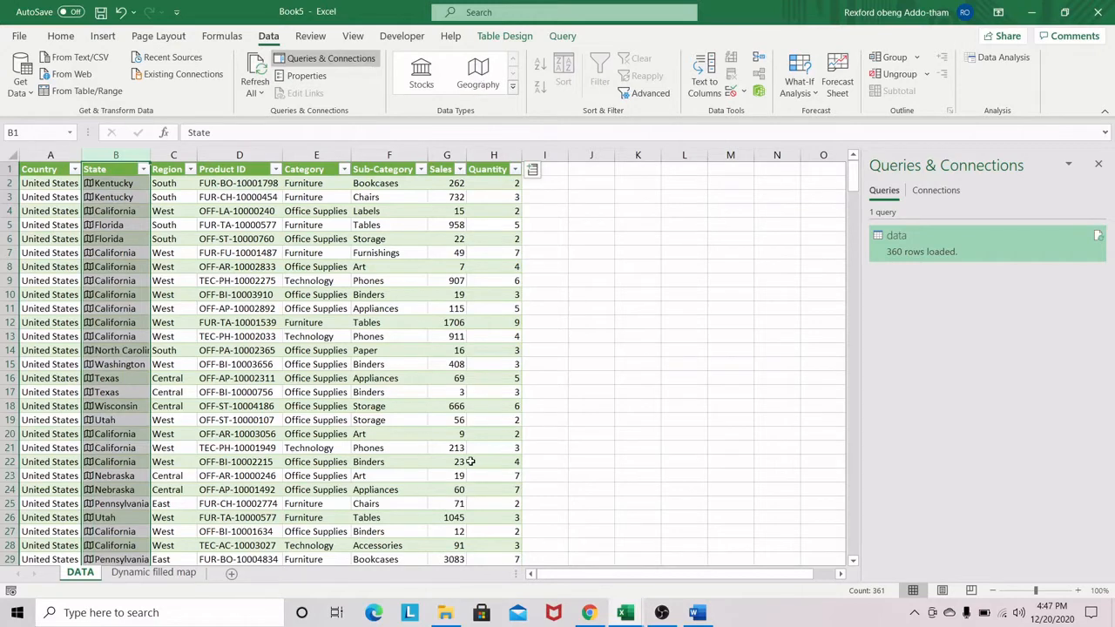
Examine the geography data card of Kentucky in cell B2, then close the card
{"action": "left_click", "coordinate": [92, 185]}
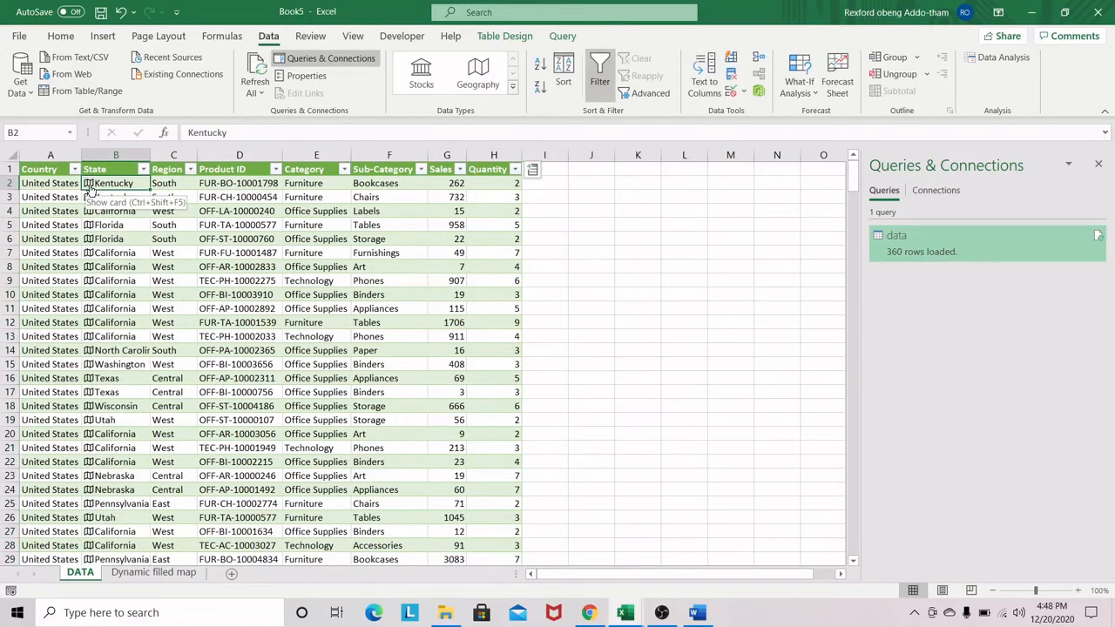
{"action": "left_click", "coordinate": [89, 184]}
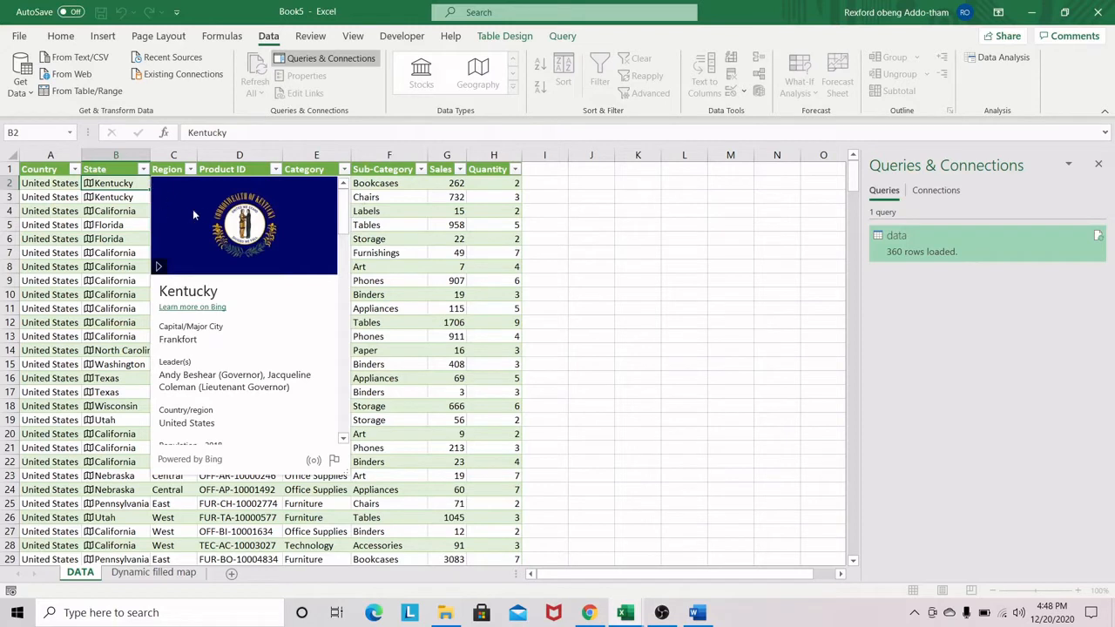
{"action": "scroll", "coordinate": [345, 239], "scroll_direction": "down", "scroll_amount": 3}
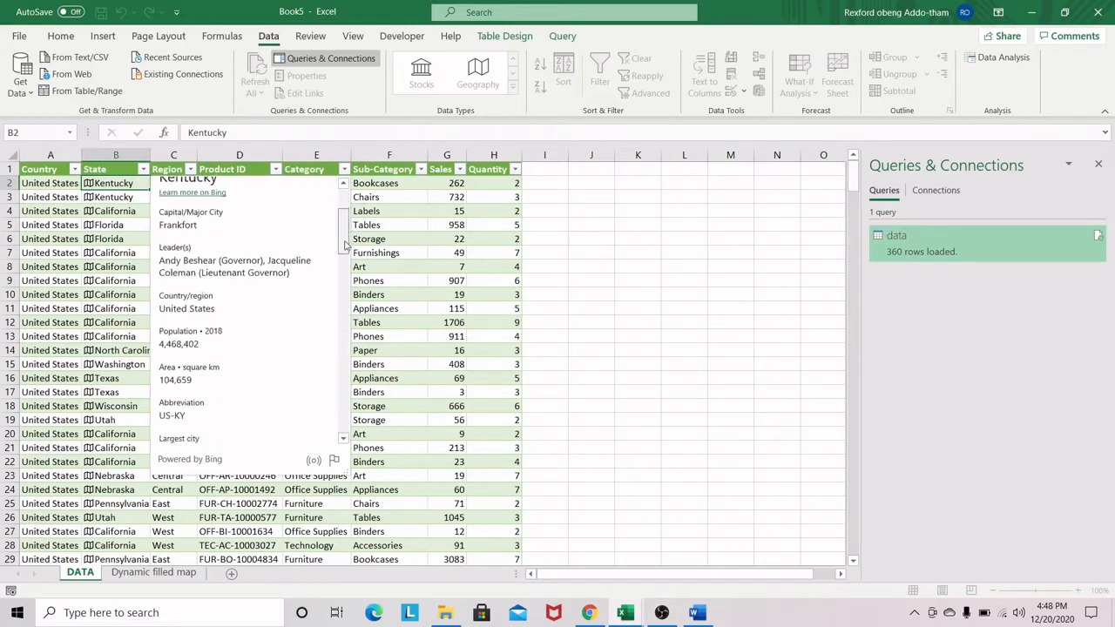
{"action": "mouse_move", "coordinate": [346, 245]}
{"action": "left_mouse_down"}
{"action": "mouse_move", "coordinate": [350, 270]}
{"action": "mouse_move", "coordinate": [351, 260]}
{"action": "left_mouse_up"}
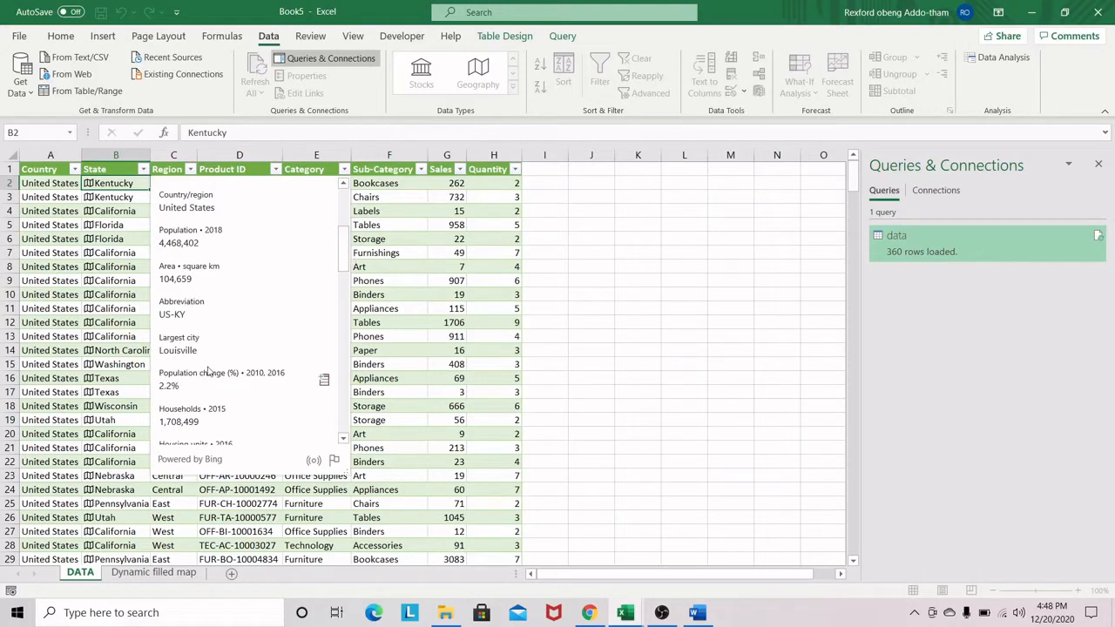
{"action": "left_click_drag", "start_coordinate": [347, 254], "coordinate": [352, 305]}
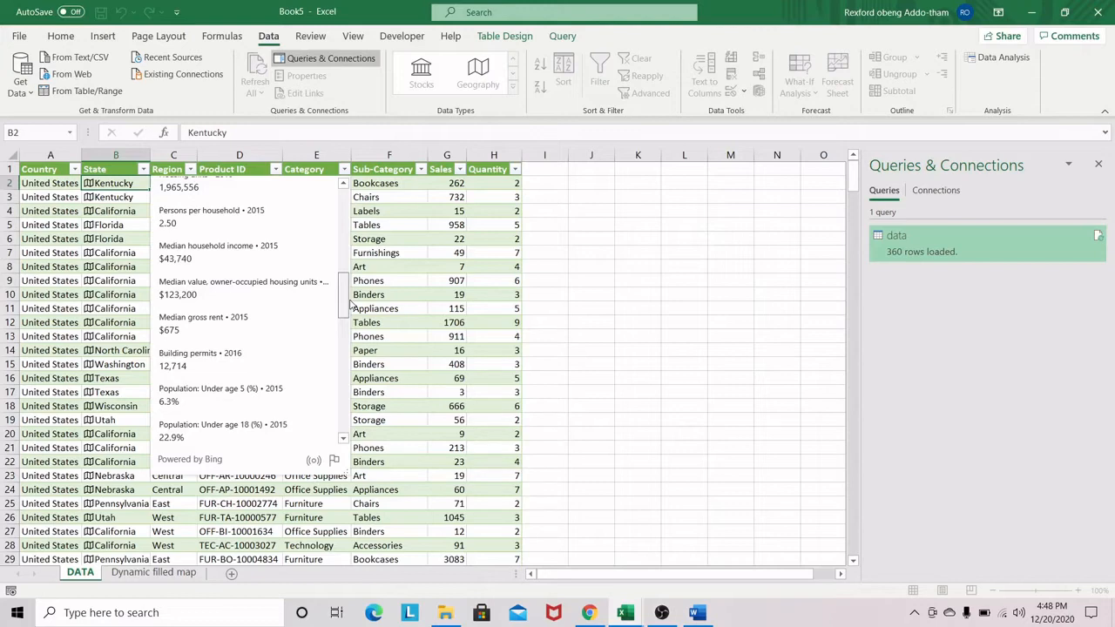
{"action": "left_click", "coordinate": [109, 168]}
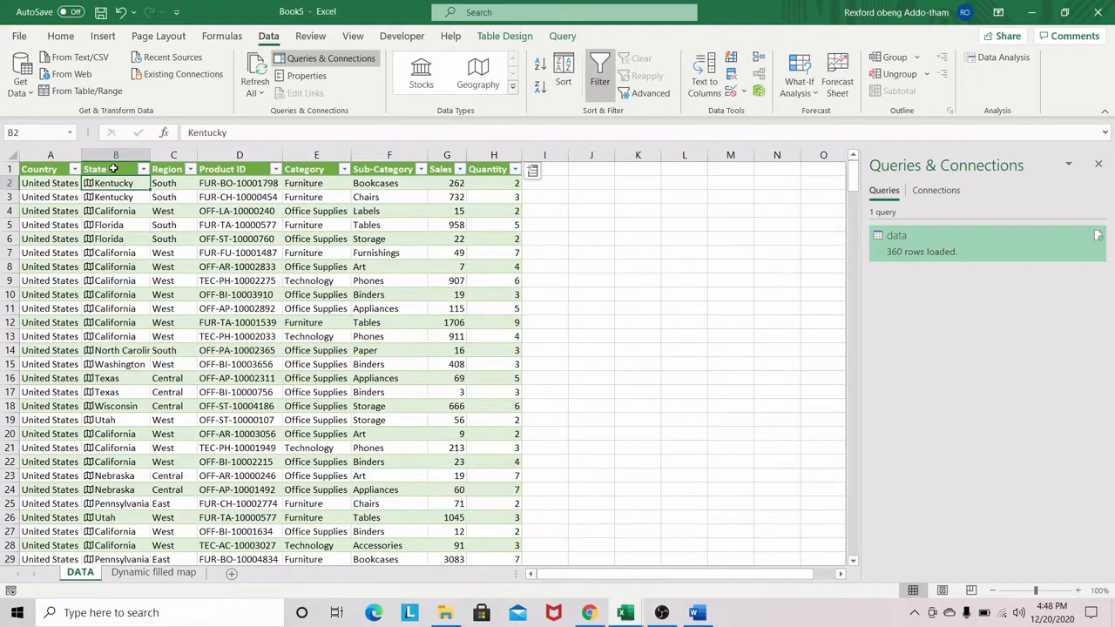
{"action": "left_click", "coordinate": [406, 224]}
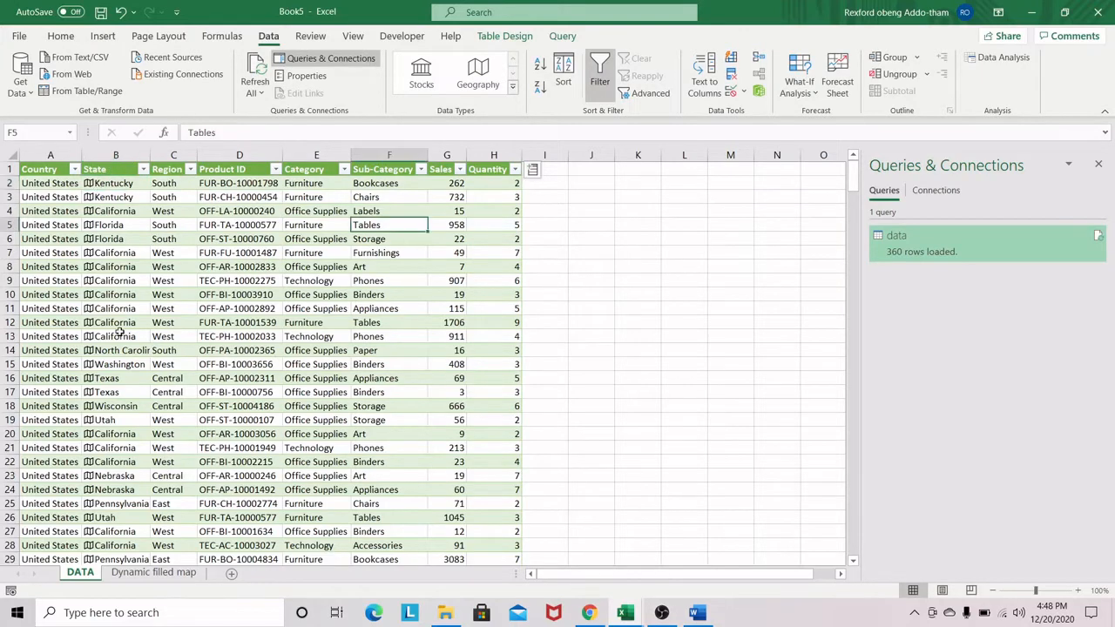
Insert a filled map chart based on the whole table on the DATA sheet
{"action": "left_click", "coordinate": [154, 283]}
{"action": "left_click", "coordinate": [354, 295]}
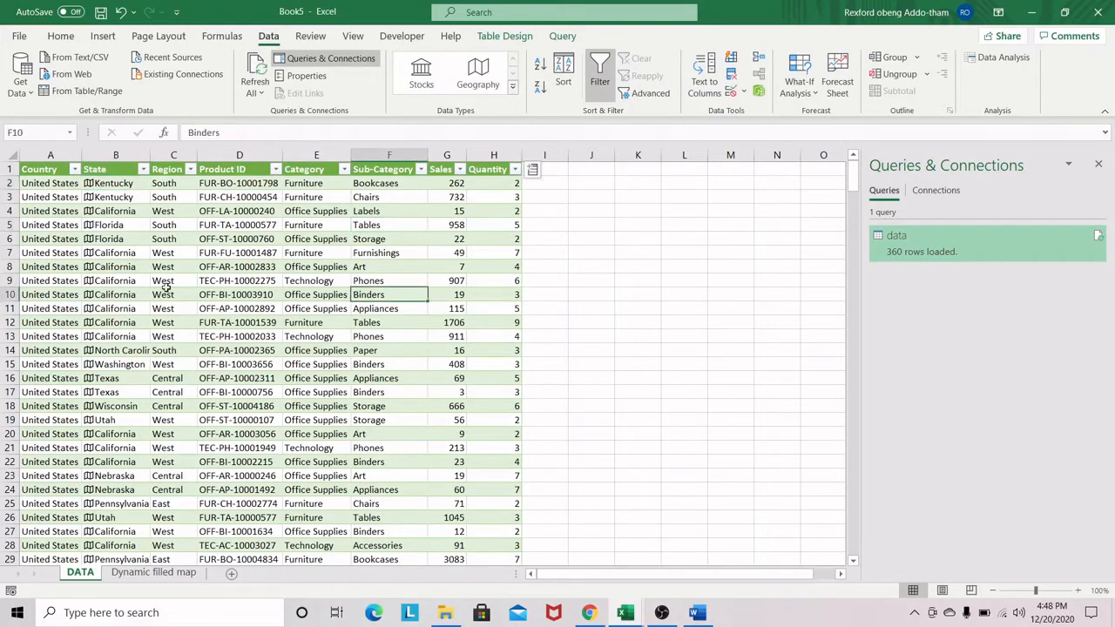
{"action": "left_click", "coordinate": [55, 281]}
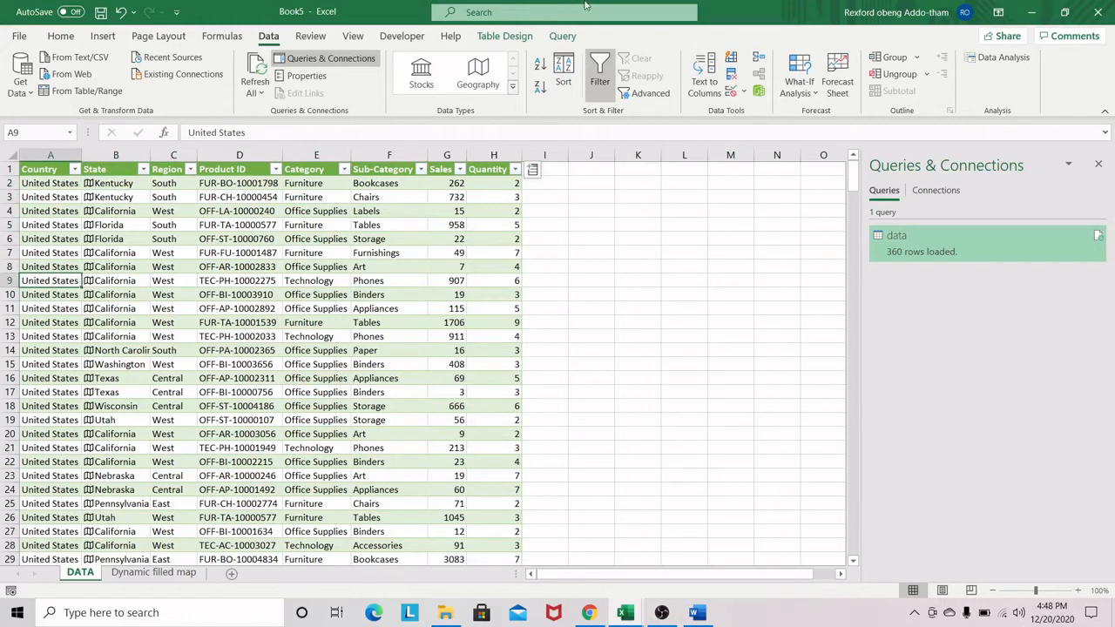
{"action": "left_click", "coordinate": [103, 37]}
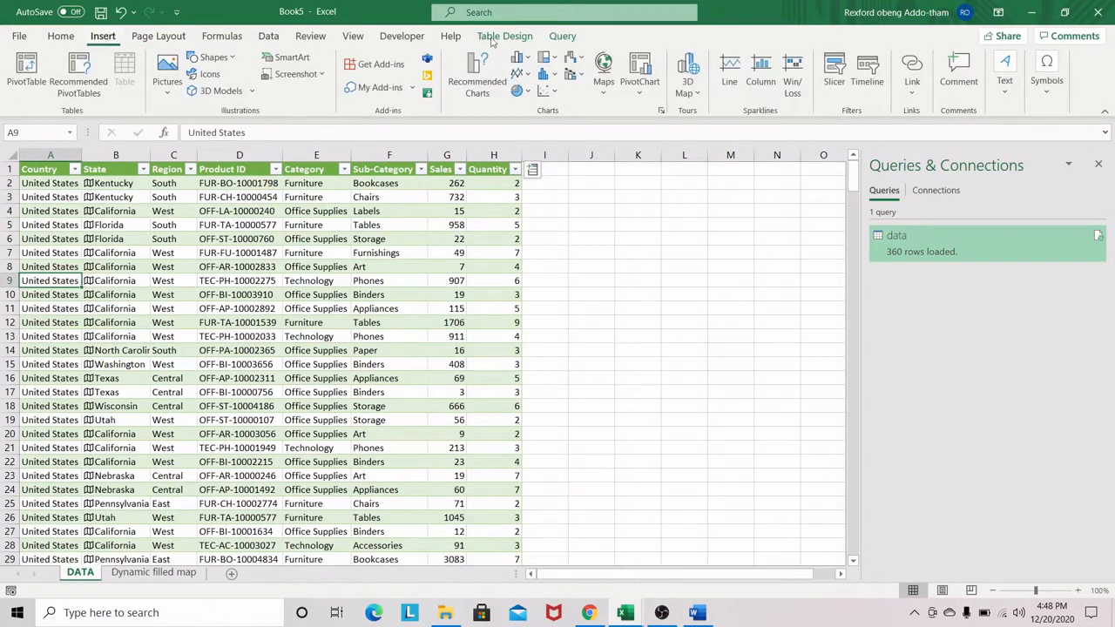
{"action": "left_click", "coordinate": [604, 77]}
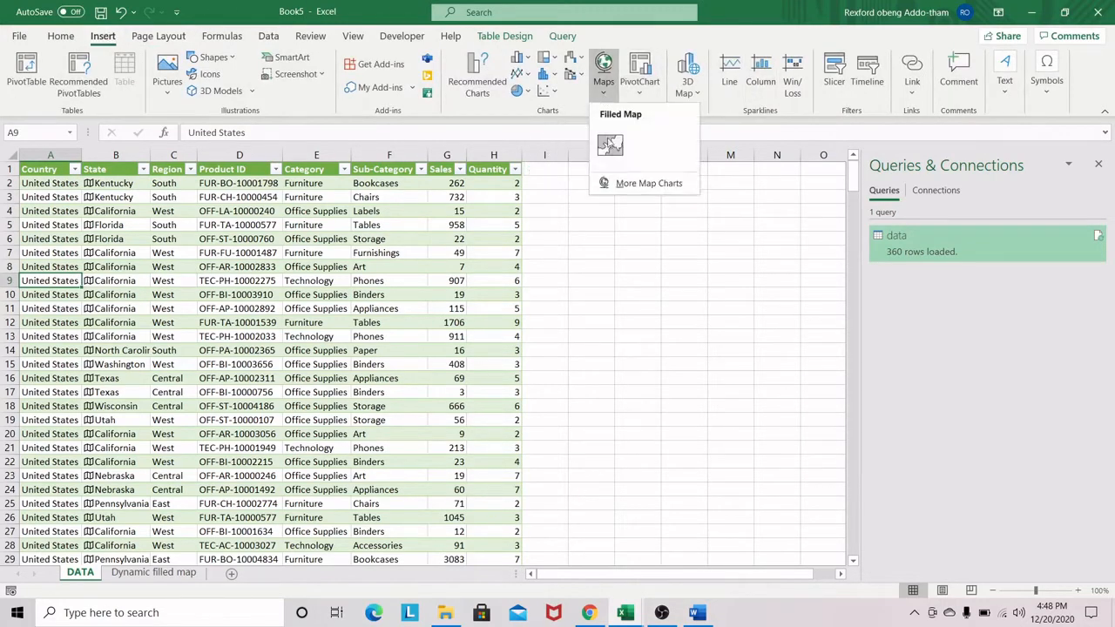
{"action": "left_click", "coordinate": [609, 146]}
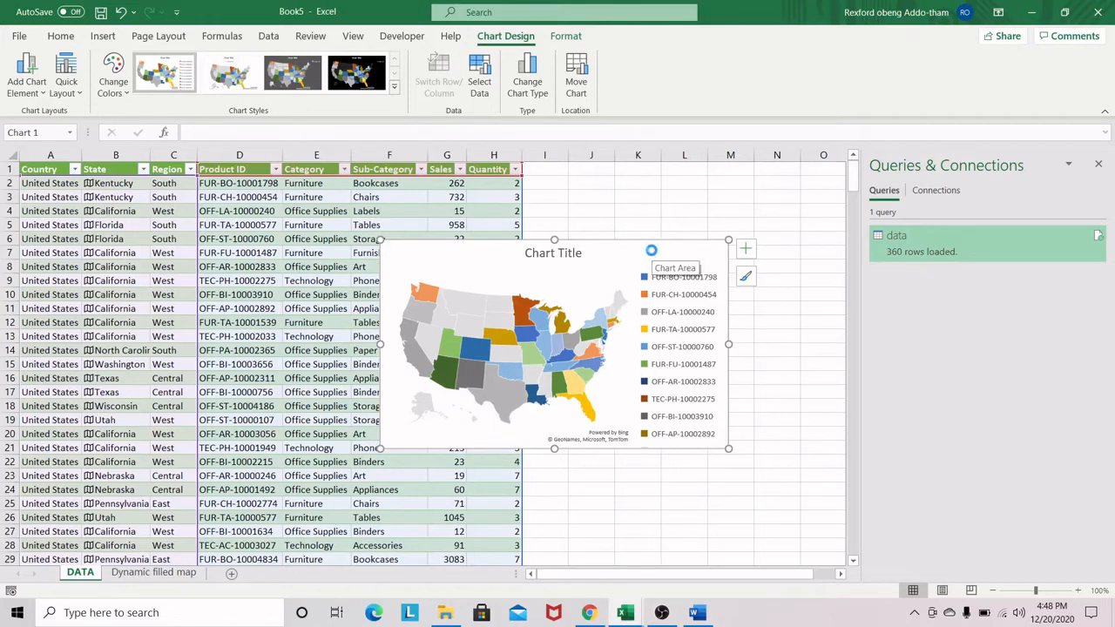
Move the filled map of the whole table to cell G9 of the Dynamic filled map sheet and delete it there
{"action": "key", "text": "ctrl+x"}
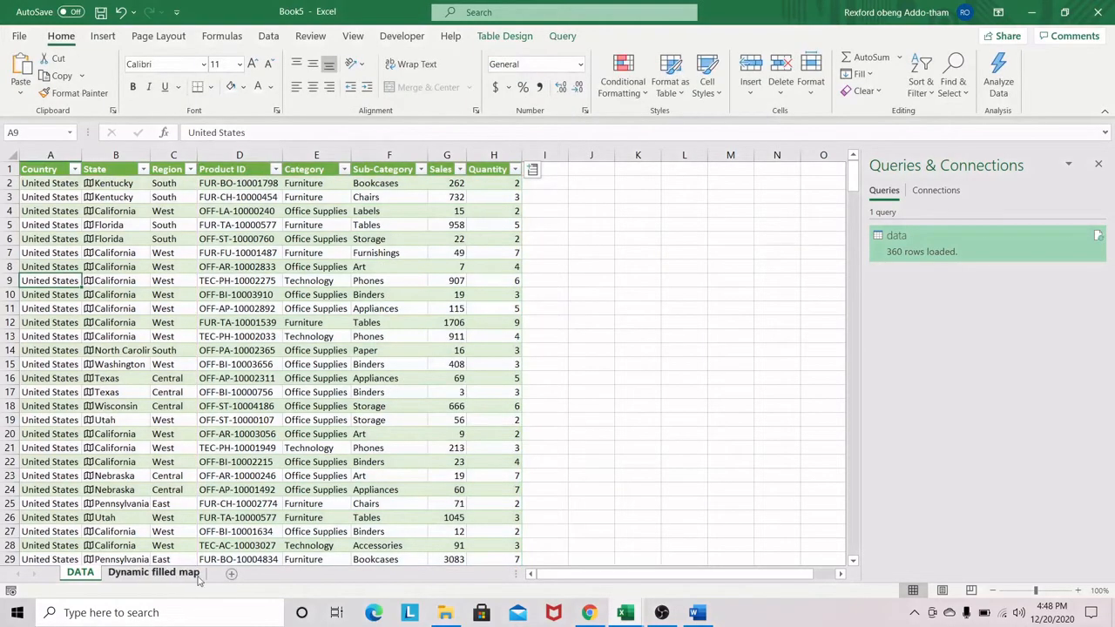
{"action": "left_click", "coordinate": [197, 572]}
{"action": "left_click", "coordinate": [363, 284]}
{"action": "left_click", "coordinate": [324, 283]}
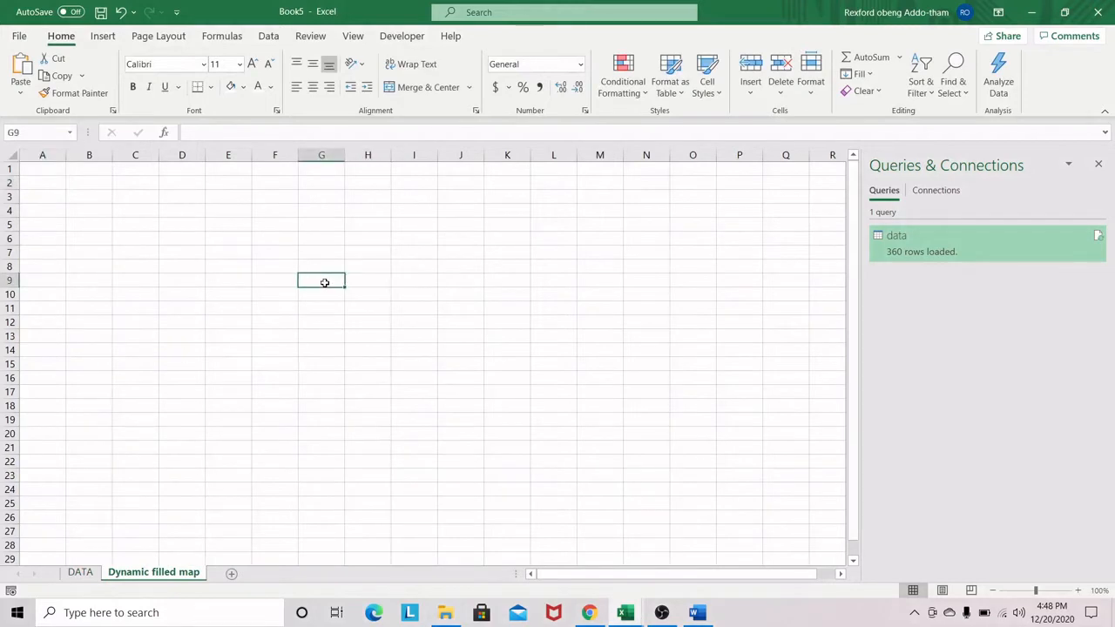
{"action": "key", "text": "ctrl+v"}
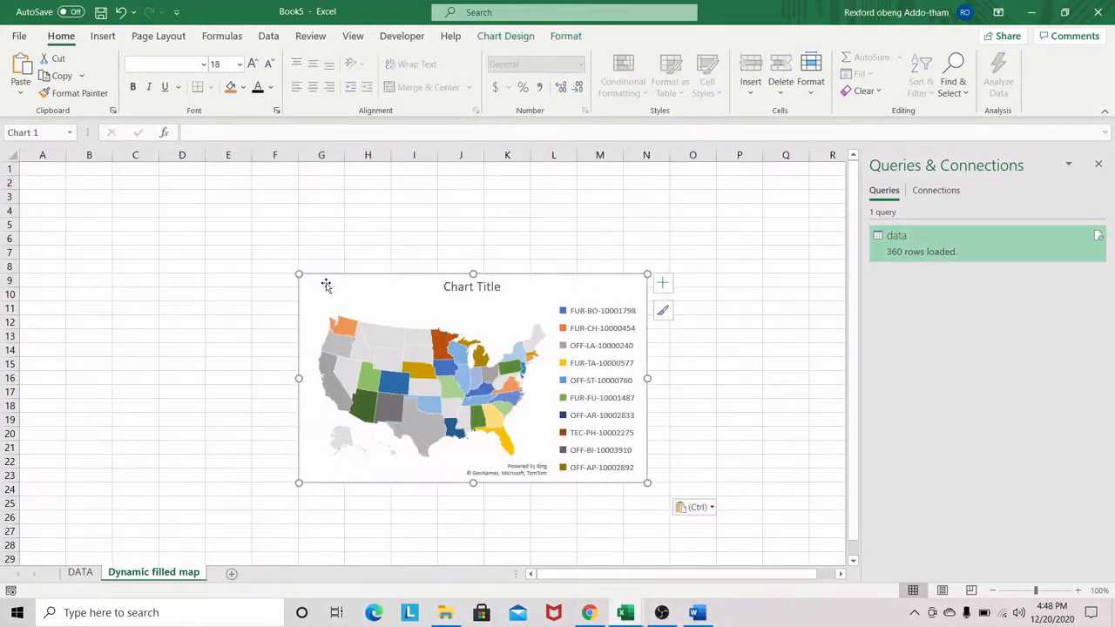
{"action": "left_click_drag", "start_coordinate": [582, 281], "coordinate": [541, 231]}
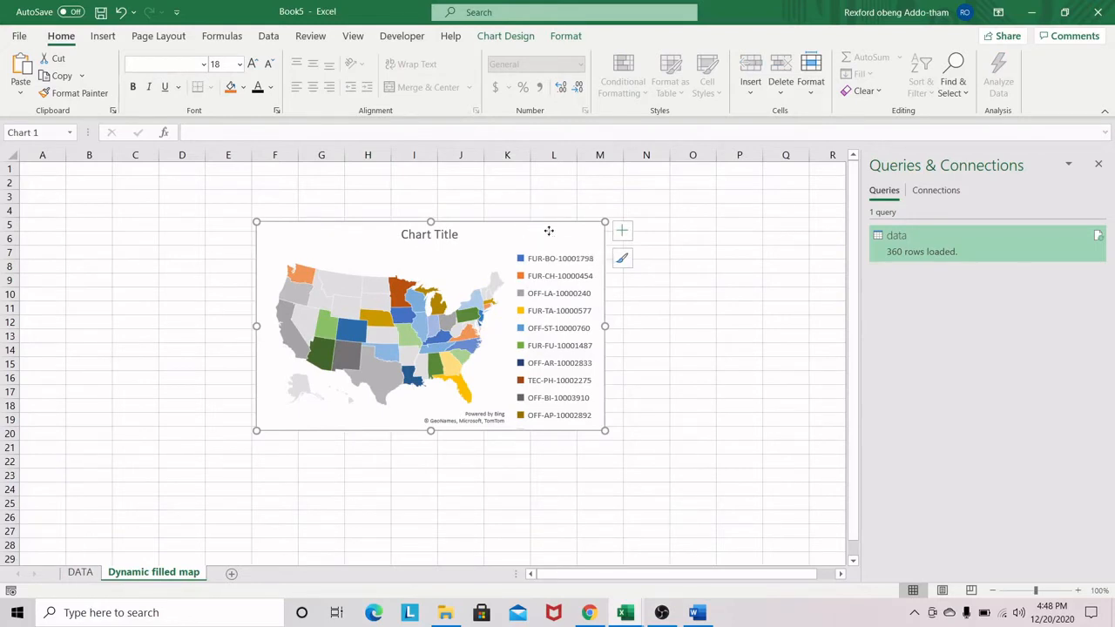
{"action": "key", "text": "Delete"}
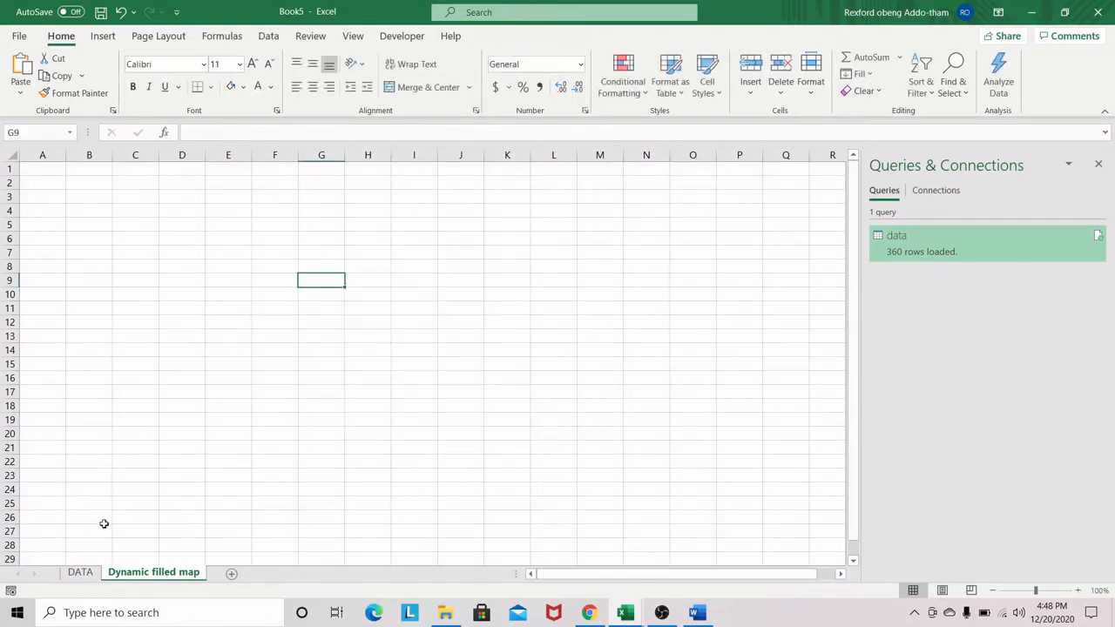
Insert a filled map chart from only the State and Sales columns of the DATA sheet
{"action": "left_click", "coordinate": [80, 572]}
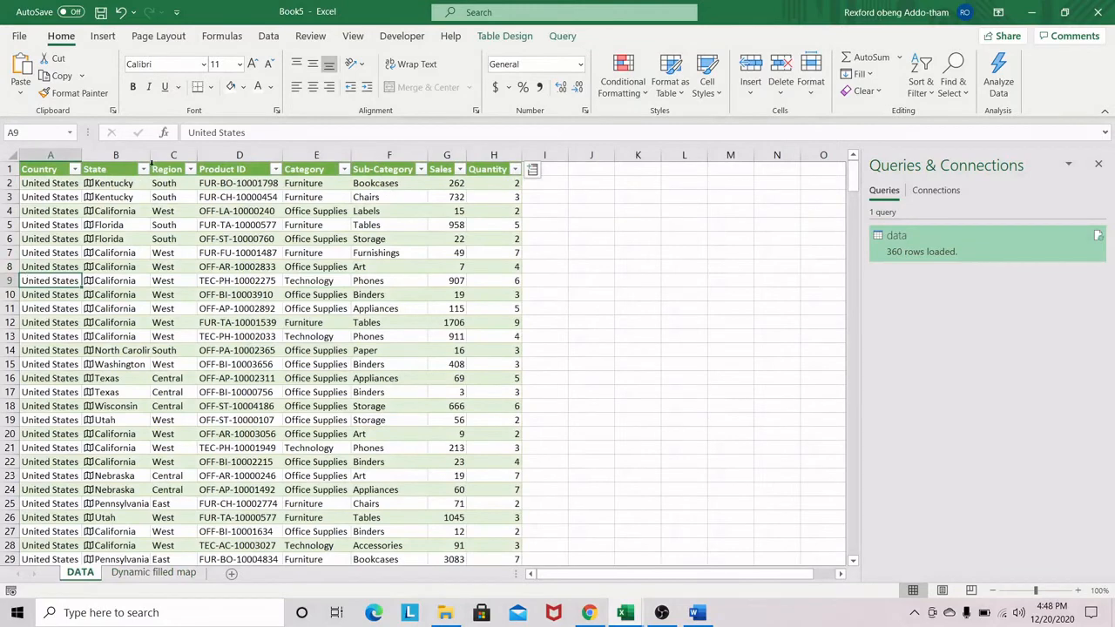
{"action": "left_click", "coordinate": [108, 155]}
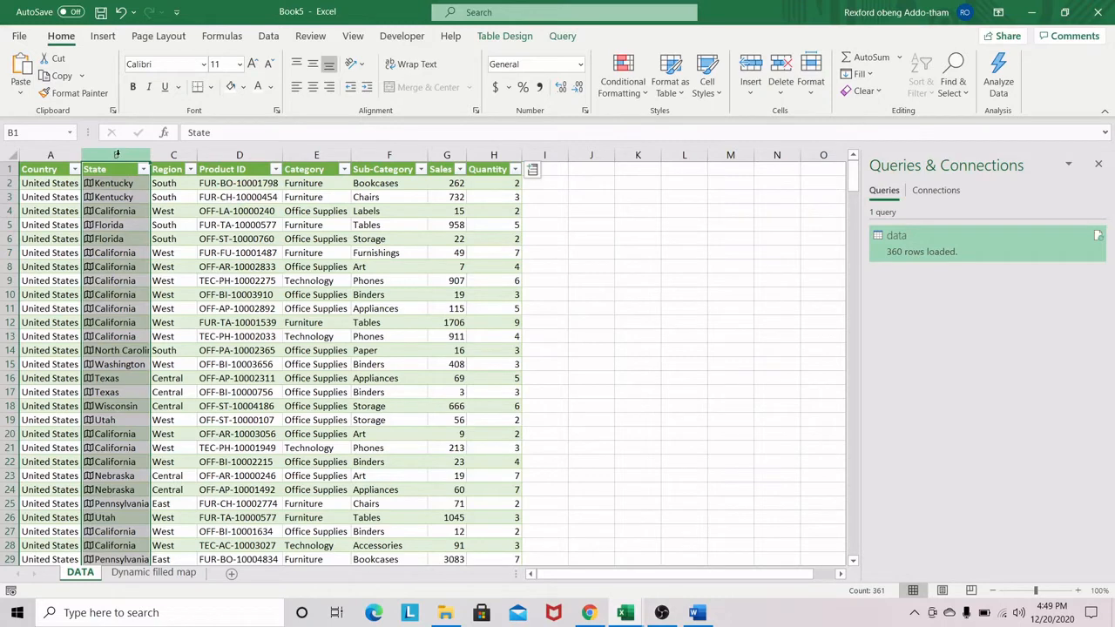
{"action": "left_click", "coordinate": [444, 155], "text": "ctrl"}
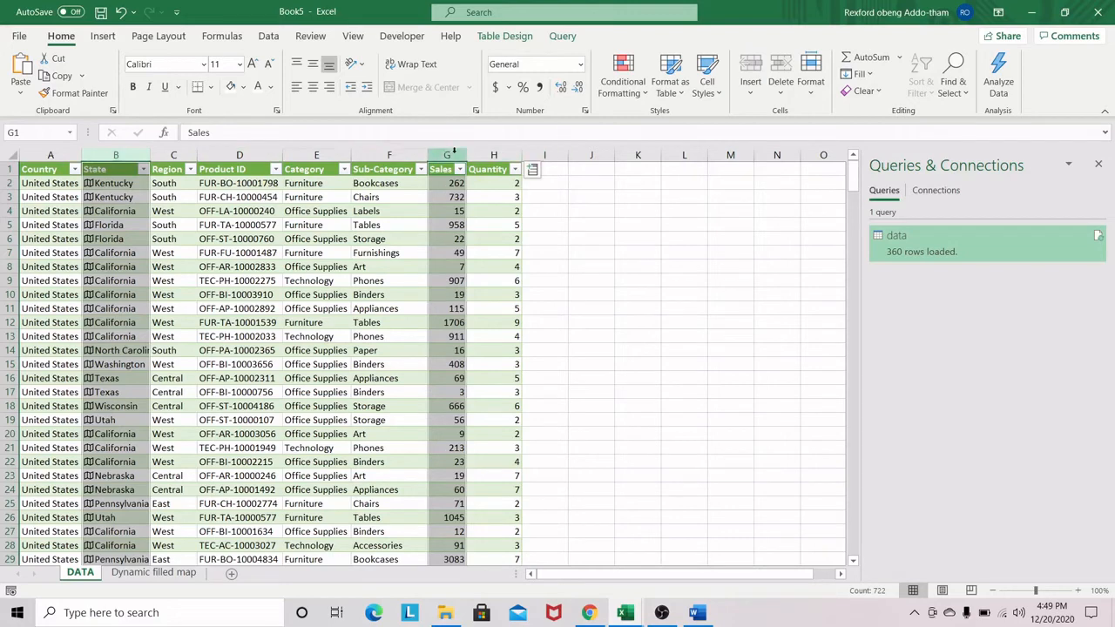
{"action": "left_click", "coordinate": [103, 36]}
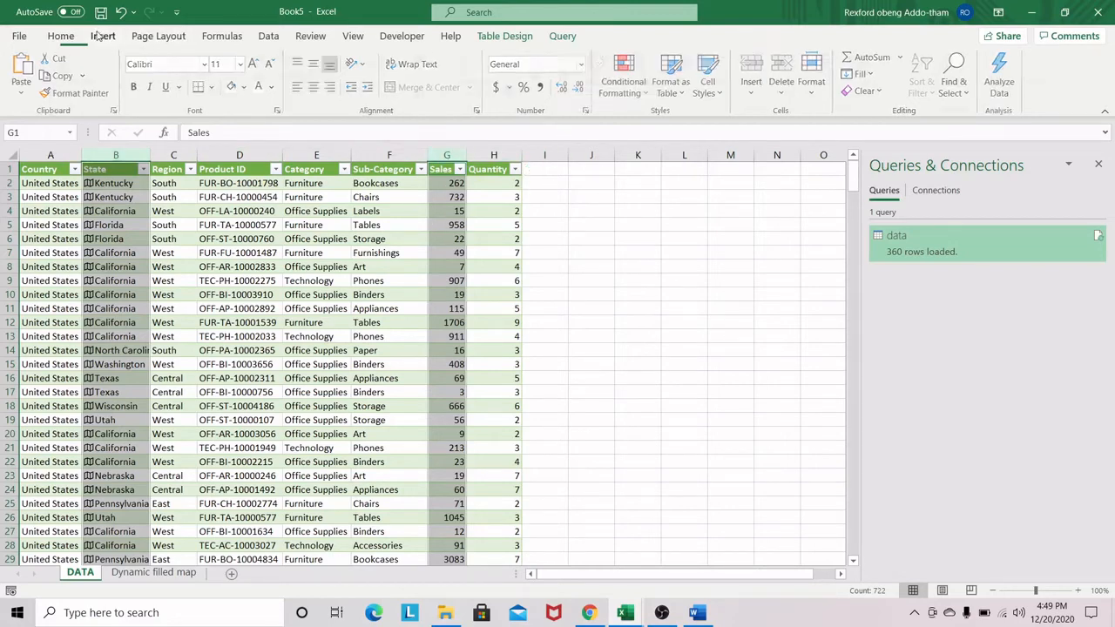
{"action": "left_click", "coordinate": [603, 74]}
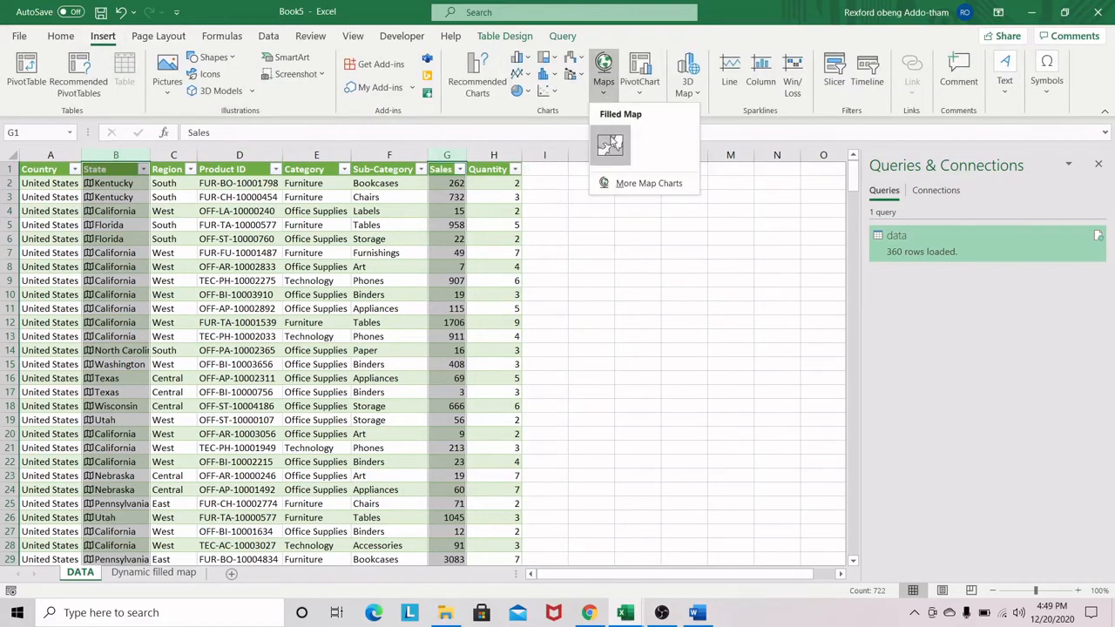
{"action": "left_click", "coordinate": [610, 147]}
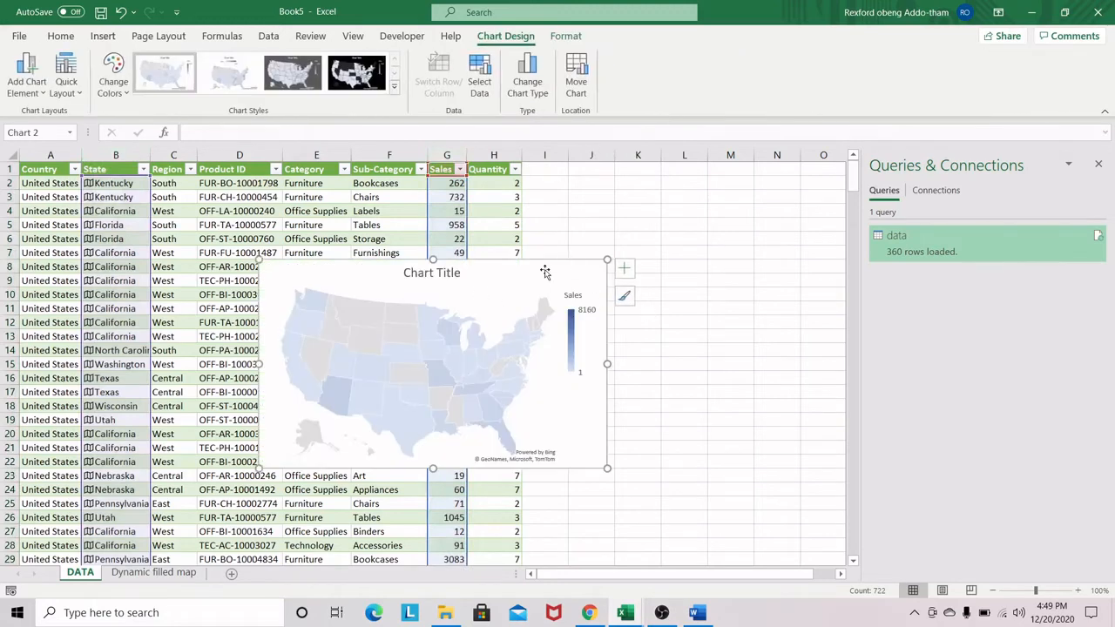
Move the State and Sales map chart from the DATA sheet to cell D8 of the Dynamic filled map sheet
{"action": "left_click_drag", "start_coordinate": [545, 271], "coordinate": [587, 265]}
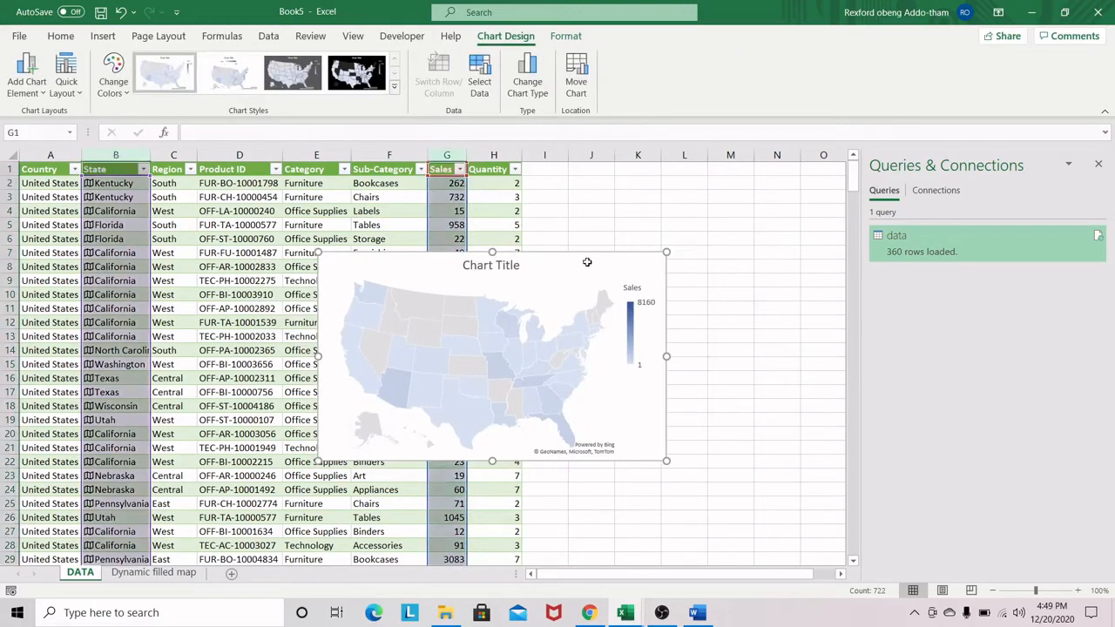
{"action": "key", "text": "Delete"}
{"action": "left_click", "coordinate": [155, 572]}
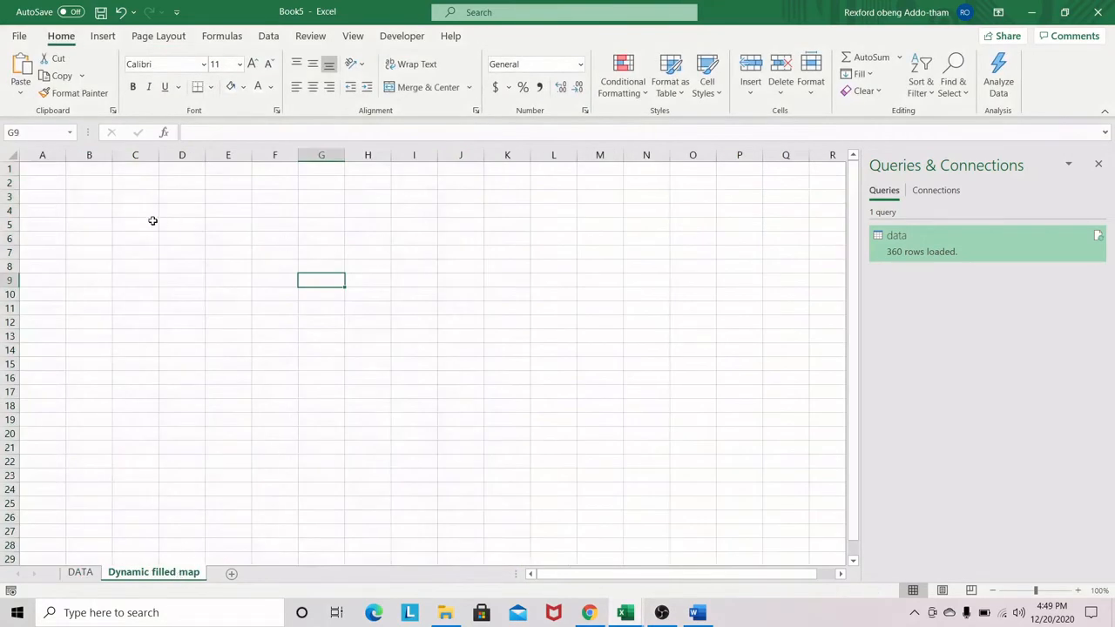
{"action": "left_click", "coordinate": [195, 267]}
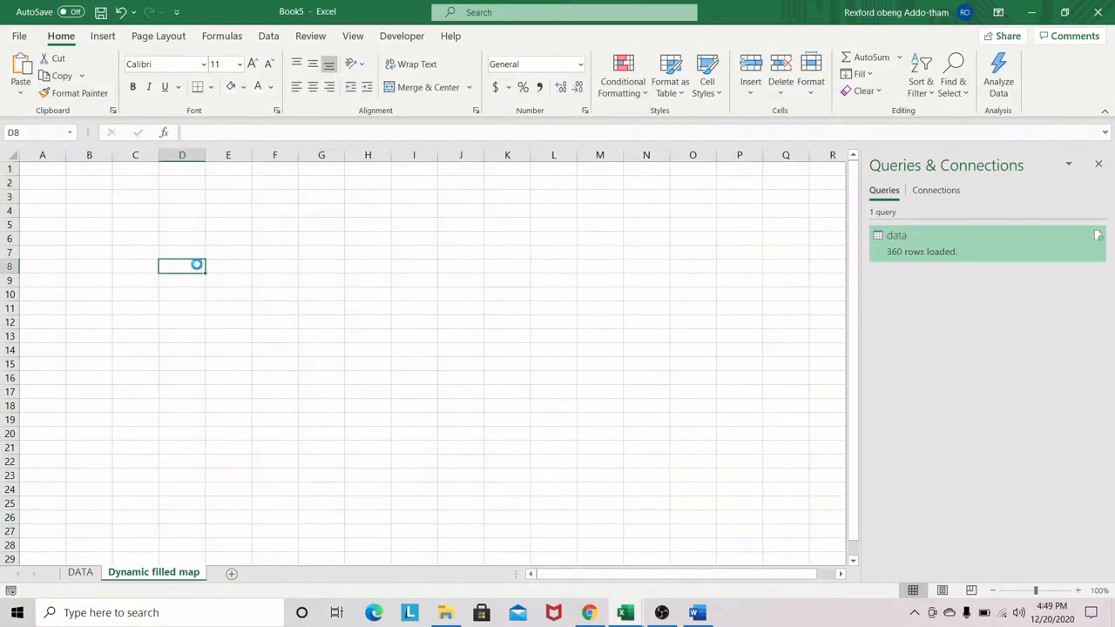
{"action": "key", "text": "ctrl+v"}
Enlarge the map chart to span about columns B to L and rows 7 to 27, and remove its legend
{"action": "left_click_drag", "start_coordinate": [450, 264], "coordinate": [390, 254]}
{"action": "left_click_drag", "start_coordinate": [455, 353], "coordinate": [627, 374]}
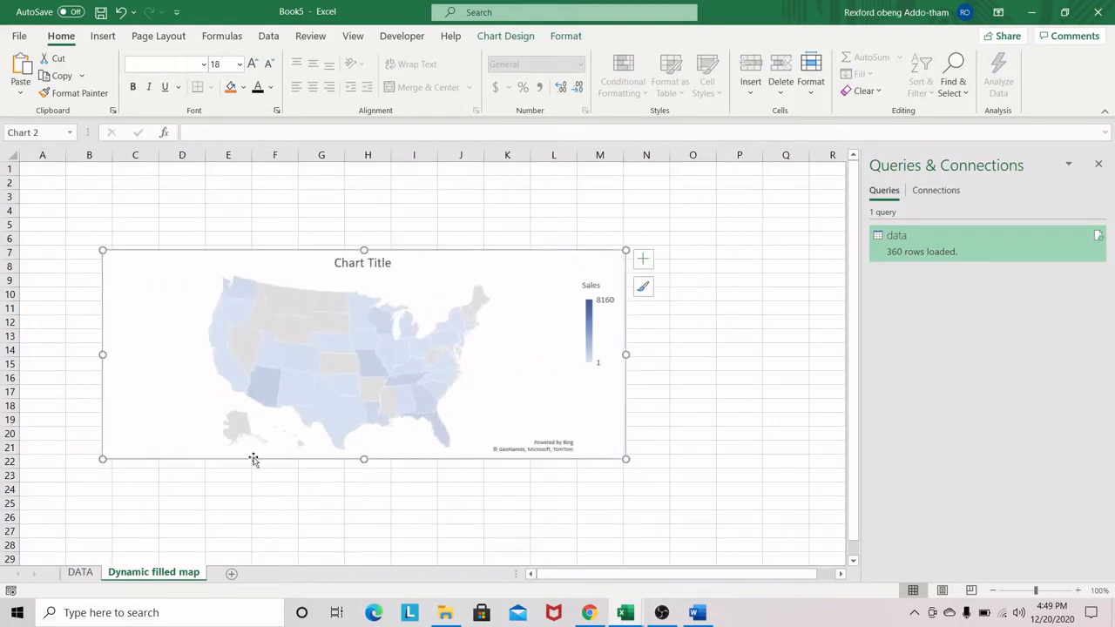
{"action": "left_click_drag", "start_coordinate": [364, 459], "coordinate": [364, 542]}
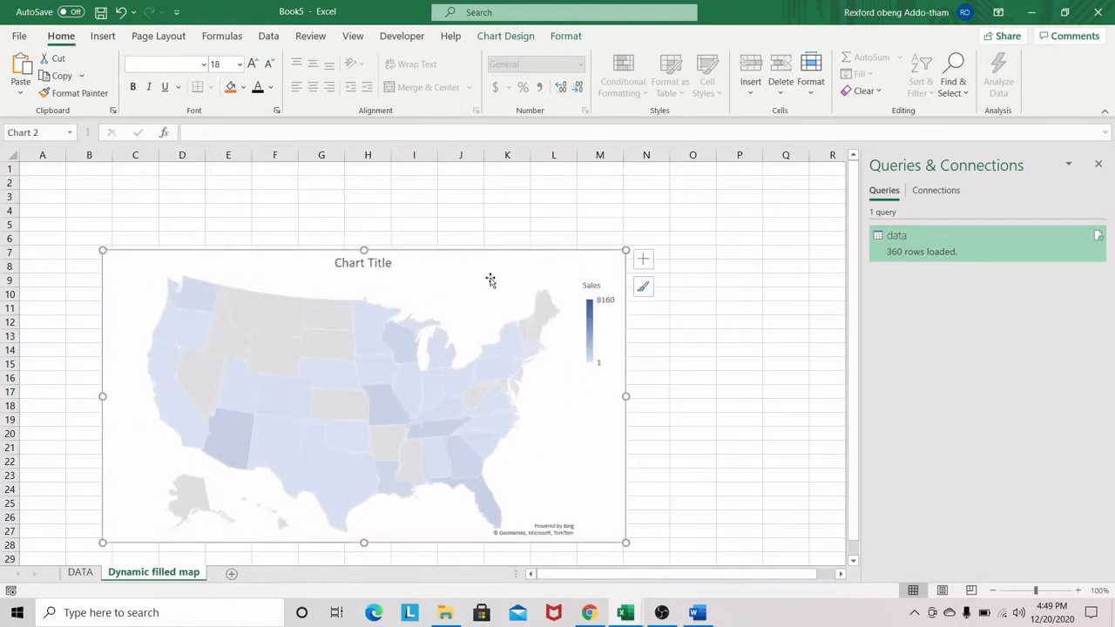
{"action": "left_click_drag", "start_coordinate": [490, 280], "coordinate": [467, 259]}
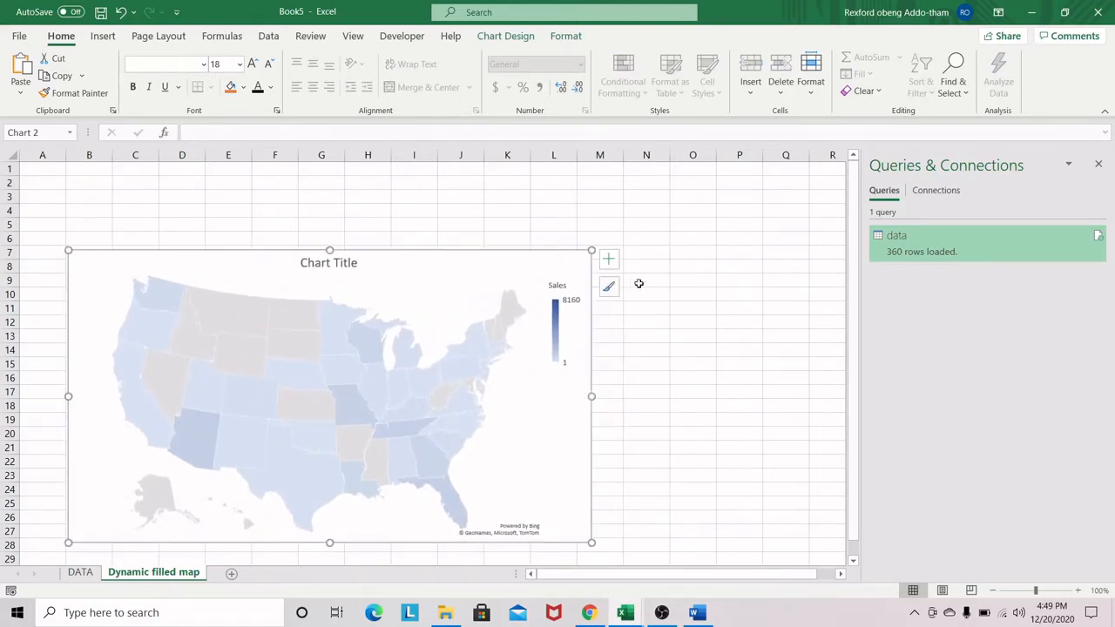
{"action": "left_click", "coordinate": [609, 259]}
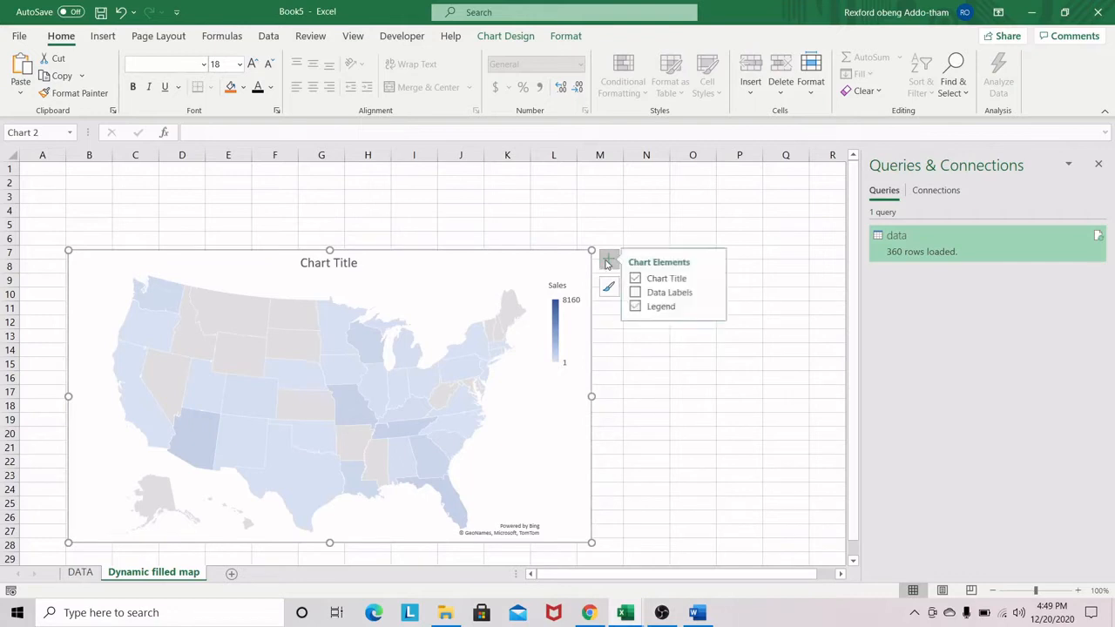
{"action": "left_click", "coordinate": [640, 307]}
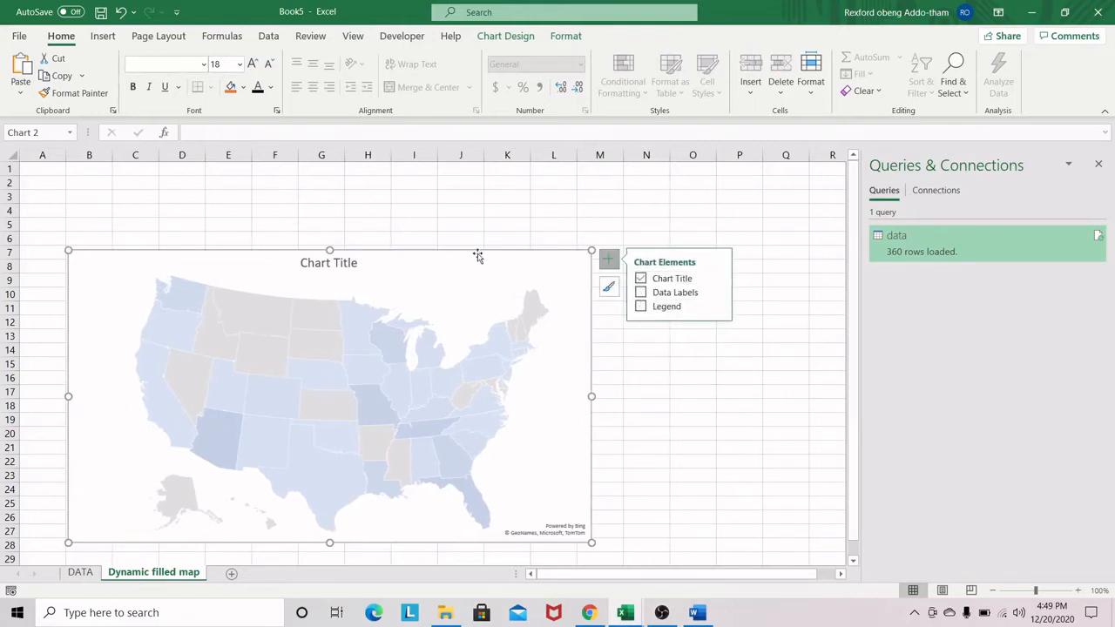
Hide the gridlines on the Dynamic filled map sheet
{"action": "left_click", "coordinate": [282, 194]}
{"action": "left_click", "coordinate": [168, 193]}
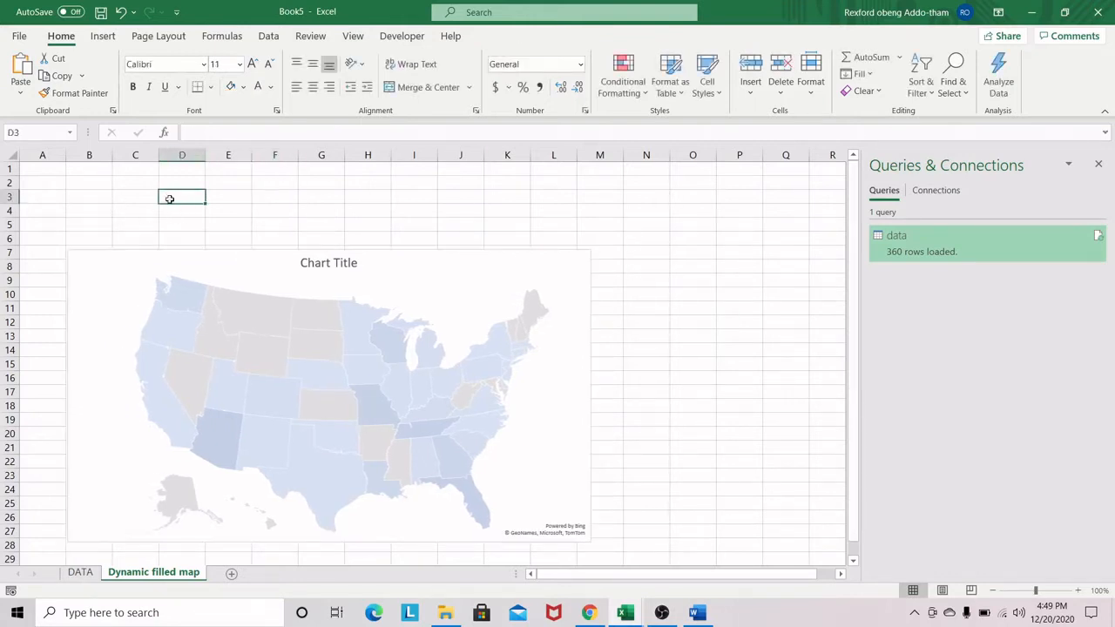
{"action": "left_click", "coordinate": [353, 36]}
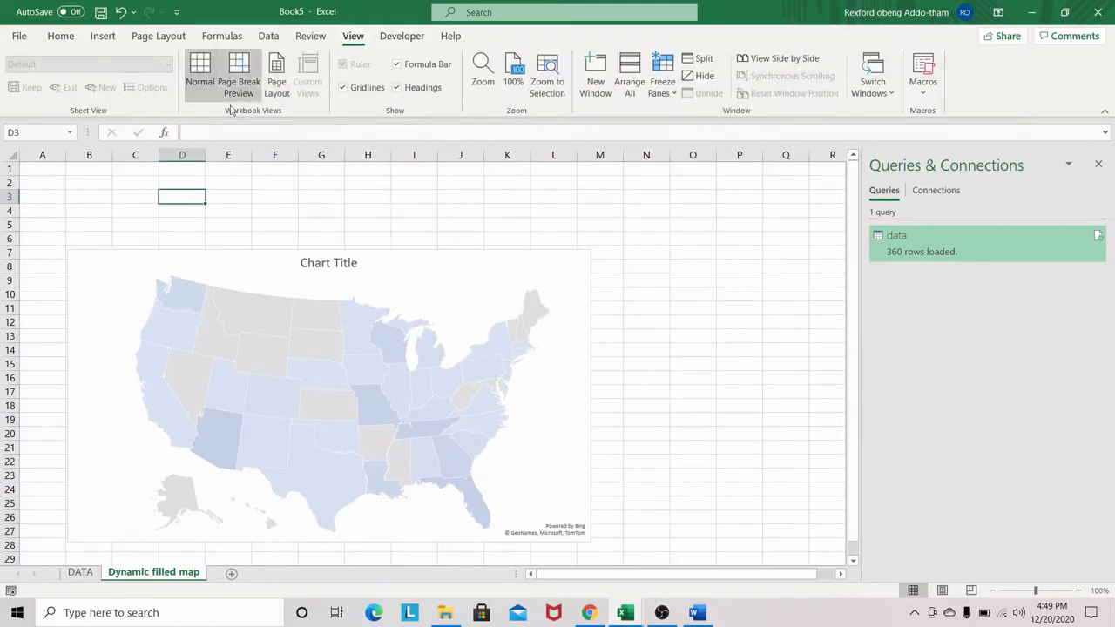
{"action": "left_click", "coordinate": [343, 88]}
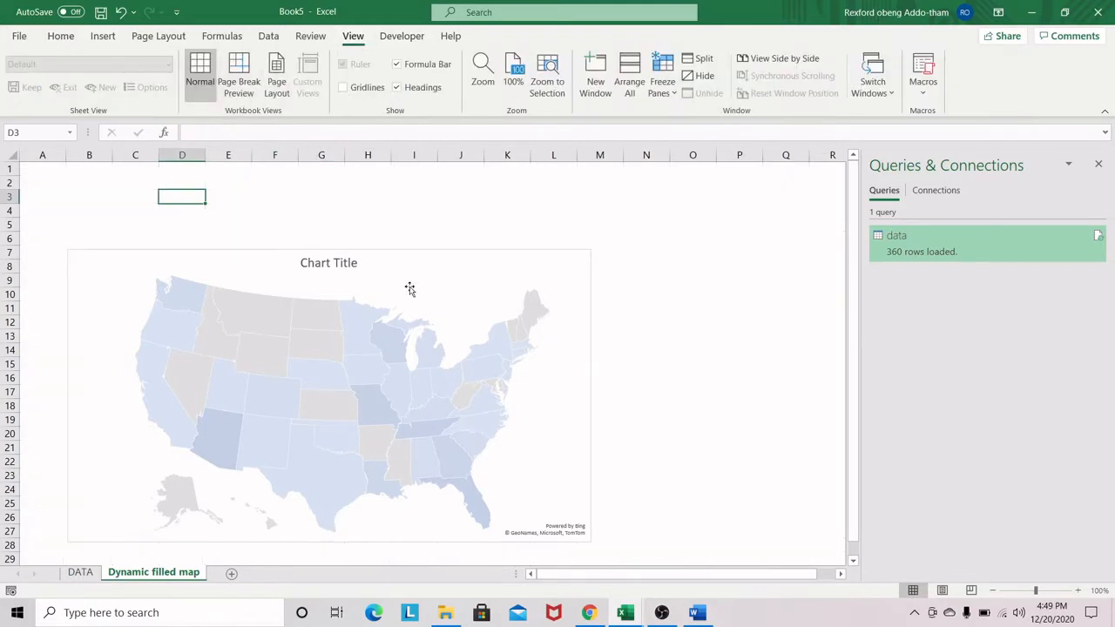
Shift the map chart slightly towards the sheet's upper edge and recolour it with the dark-to-light green monochromatic palette
{"action": "left_click_drag", "start_coordinate": [461, 273], "coordinate": [438, 265]}
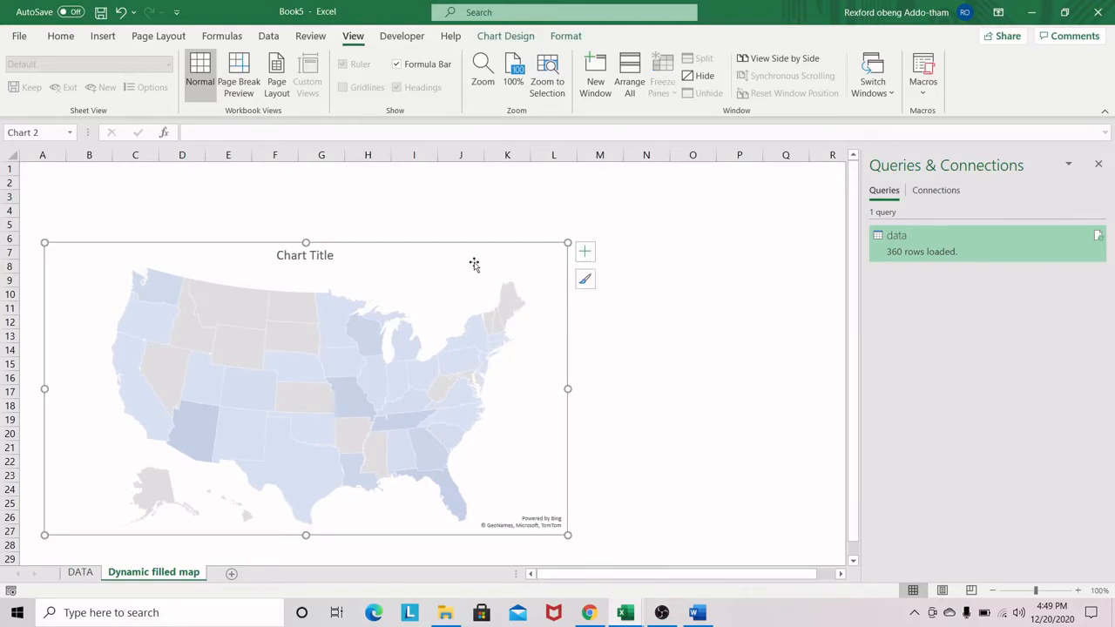
{"action": "left_click", "coordinate": [454, 281]}
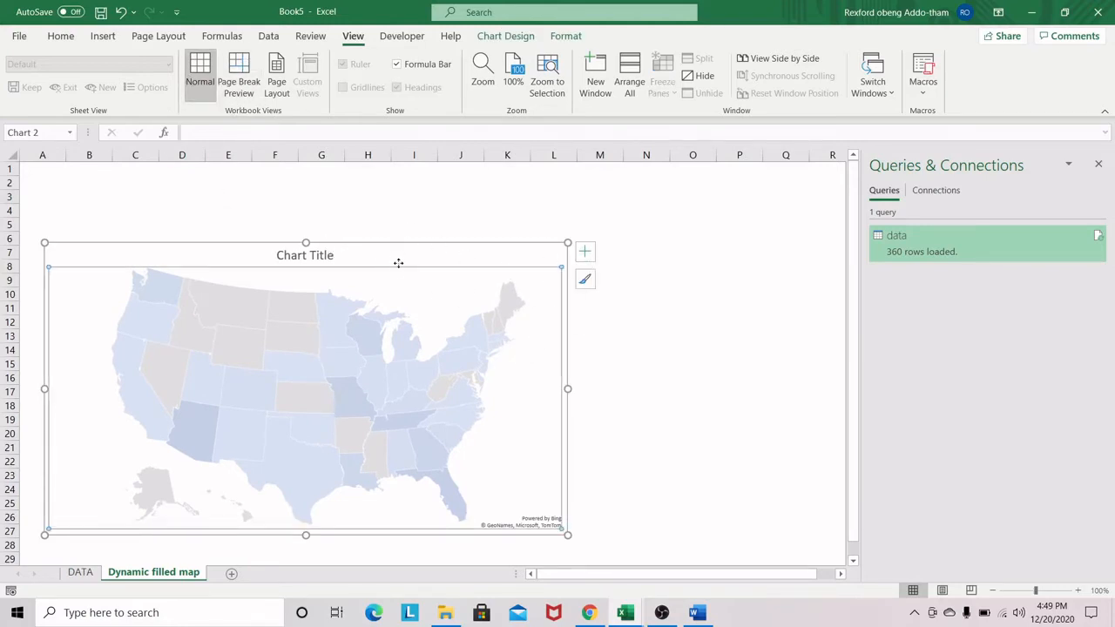
{"action": "left_click", "coordinate": [398, 263]}
{"action": "left_click", "coordinate": [61, 35]}
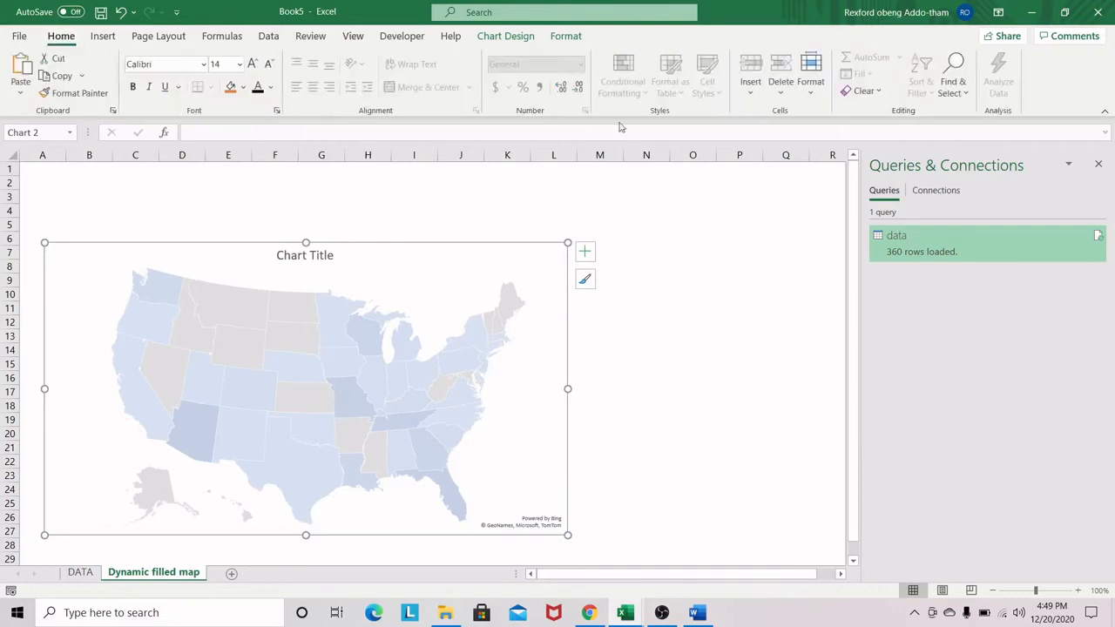
{"action": "left_click", "coordinate": [520, 35]}
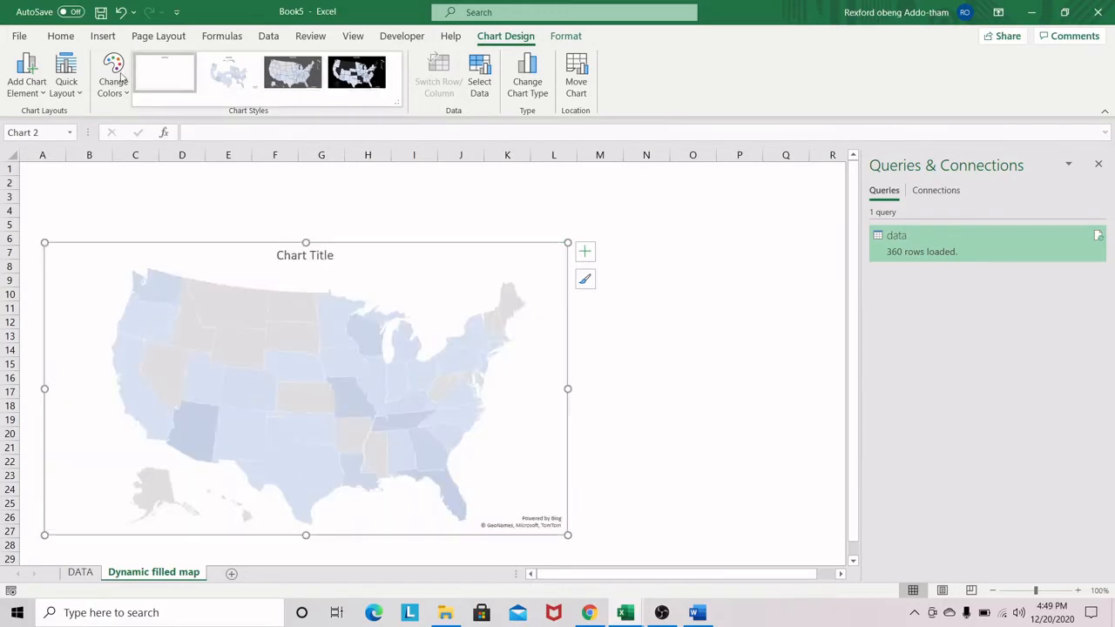
{"action": "left_click", "coordinate": [122, 90]}
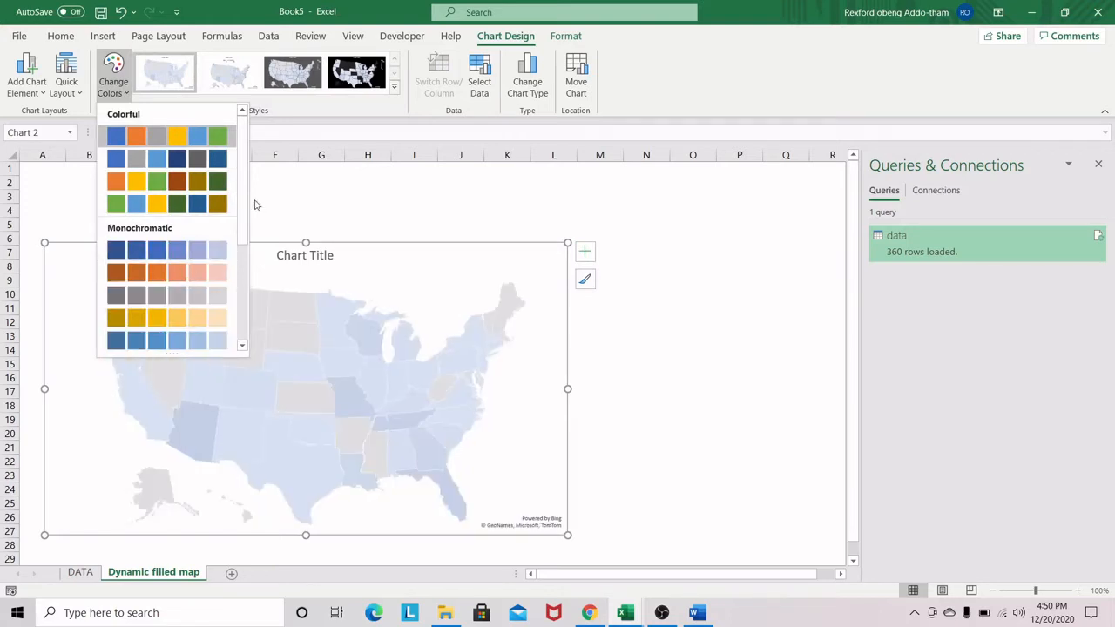
{"action": "scroll", "coordinate": [244, 244], "scroll_direction": "down", "scroll_amount": 3}
{"action": "scroll", "coordinate": [250, 268], "scroll_direction": "down", "scroll_amount": 2}
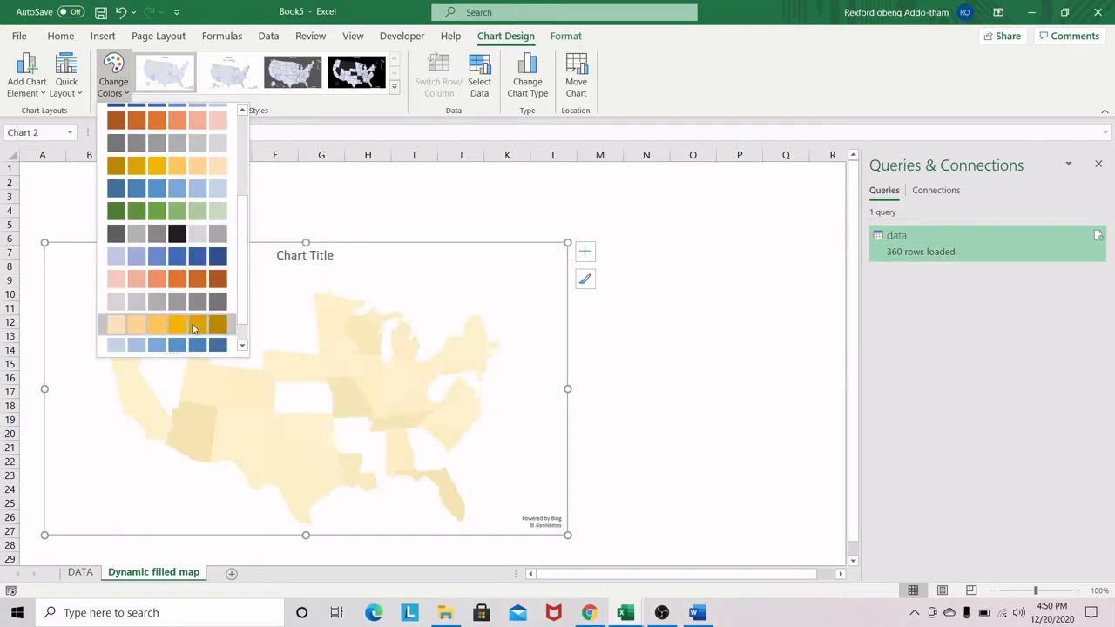
{"action": "left_click", "coordinate": [177, 213]}
{"action": "mouse_move", "coordinate": [481, 252]}
{"action": "left_mouse_down"}
{"action": "mouse_move", "coordinate": [500, 255]}
{"action": "mouse_move", "coordinate": [493, 263]}
{"action": "left_mouse_up"}
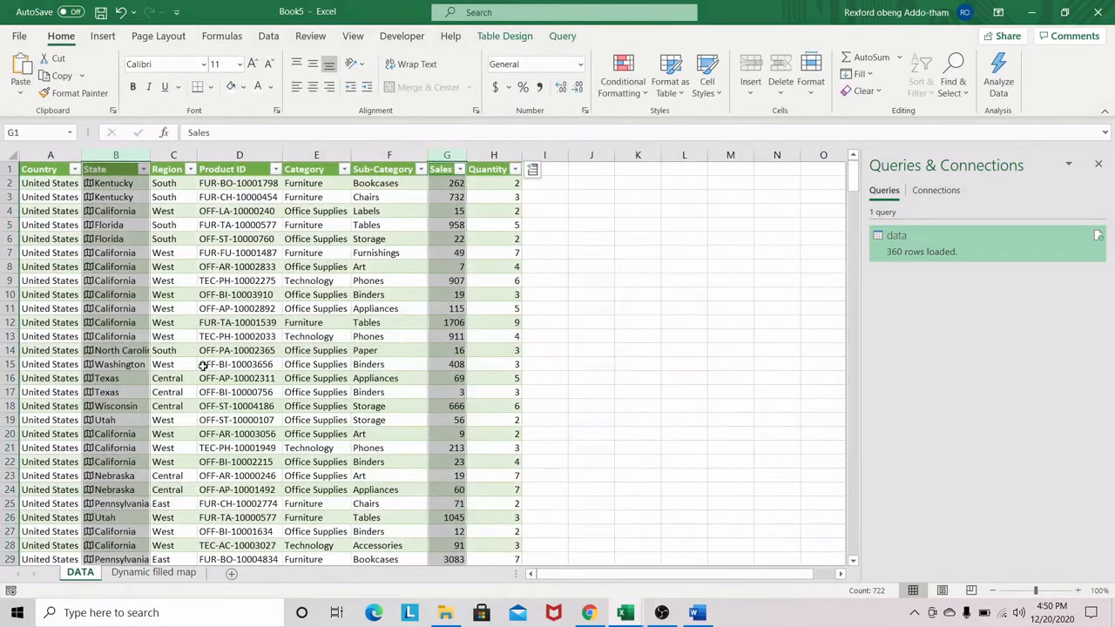
Insert slicers for the State and Category fields of the DATA table
{"action": "left_click", "coordinate": [203, 367]}
{"action": "left_click", "coordinate": [60, 338]}
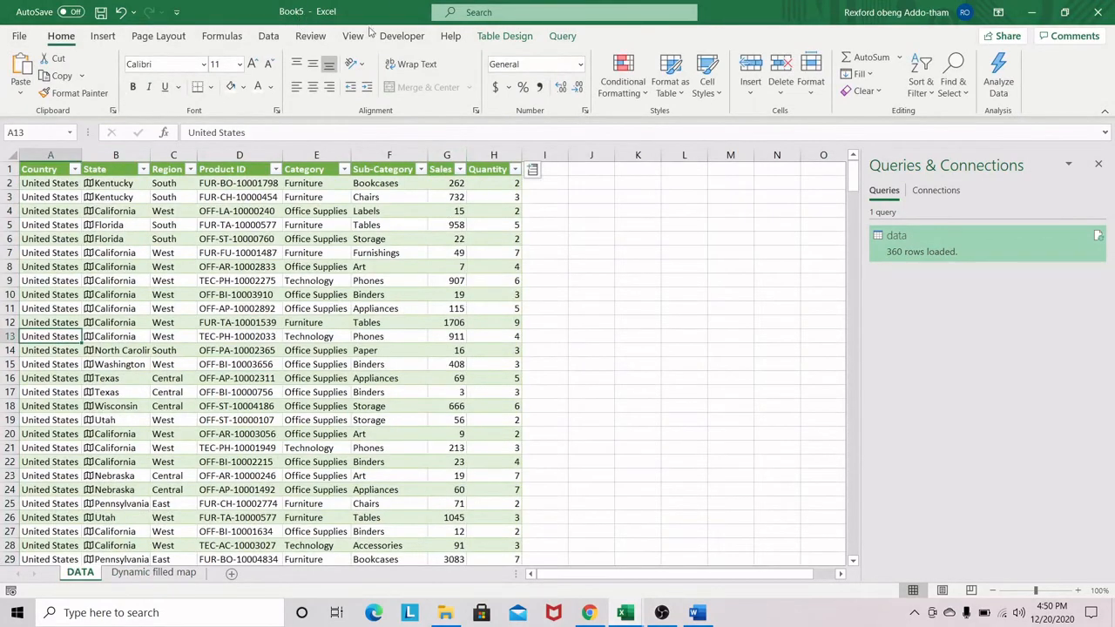
{"action": "left_click", "coordinate": [103, 36]}
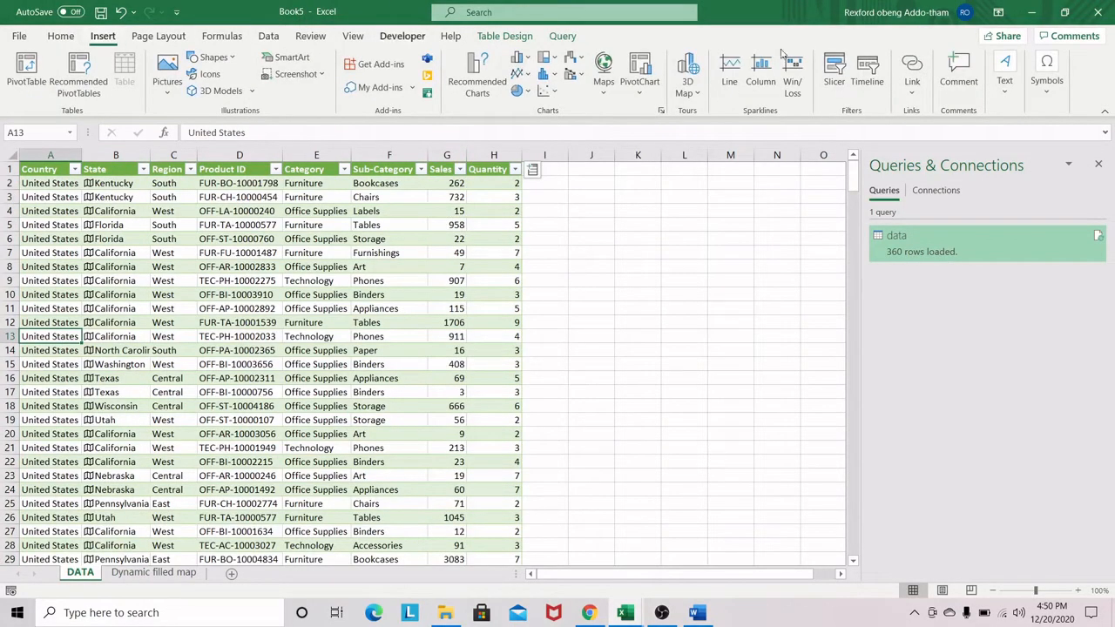
{"action": "left_click", "coordinate": [833, 74]}
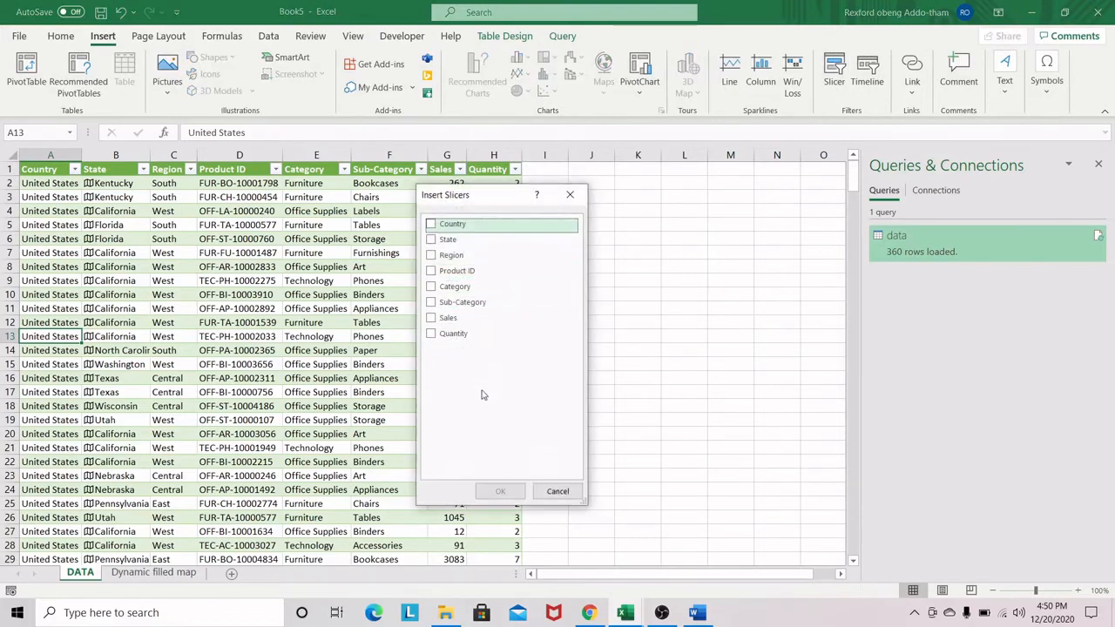
{"action": "left_click_drag", "start_coordinate": [495, 198], "coordinate": [564, 212]}
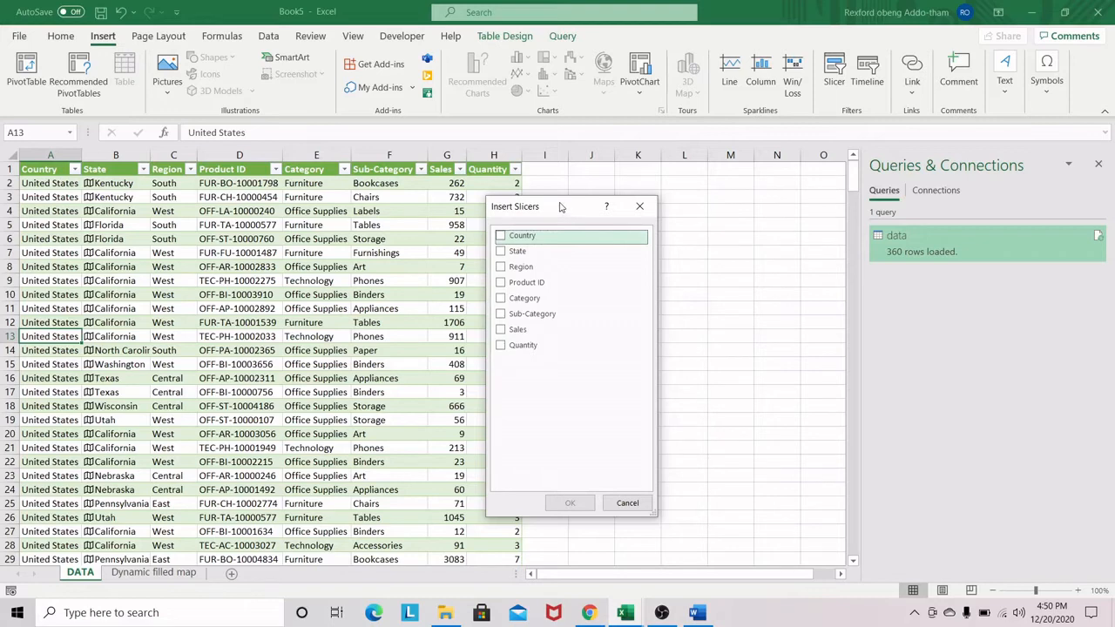
{"action": "left_click", "coordinate": [517, 251]}
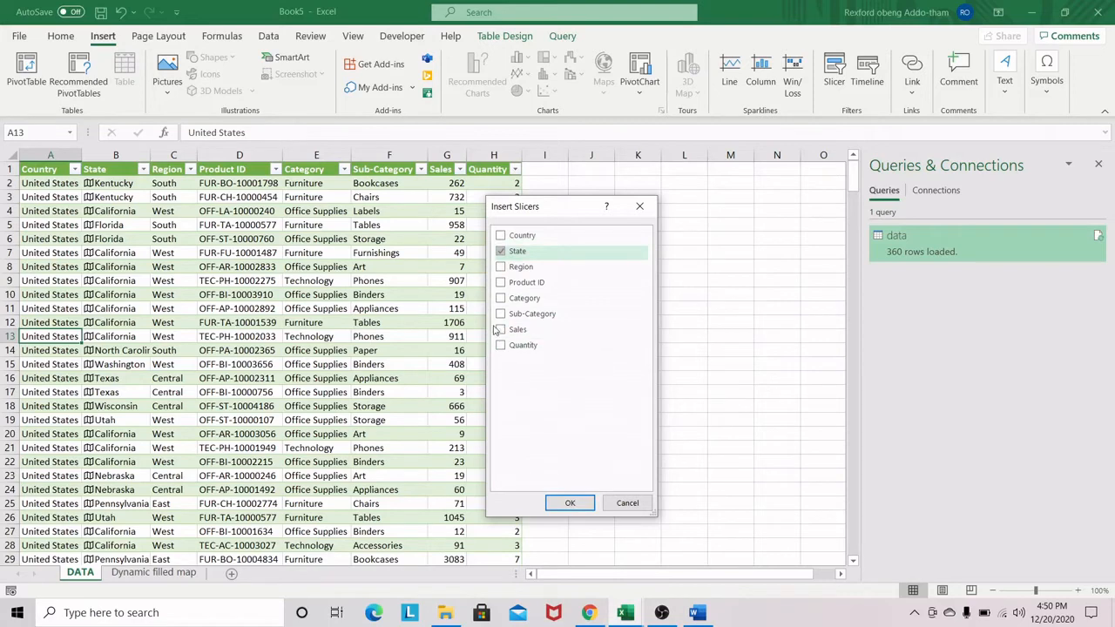
{"action": "left_click", "coordinate": [502, 298]}
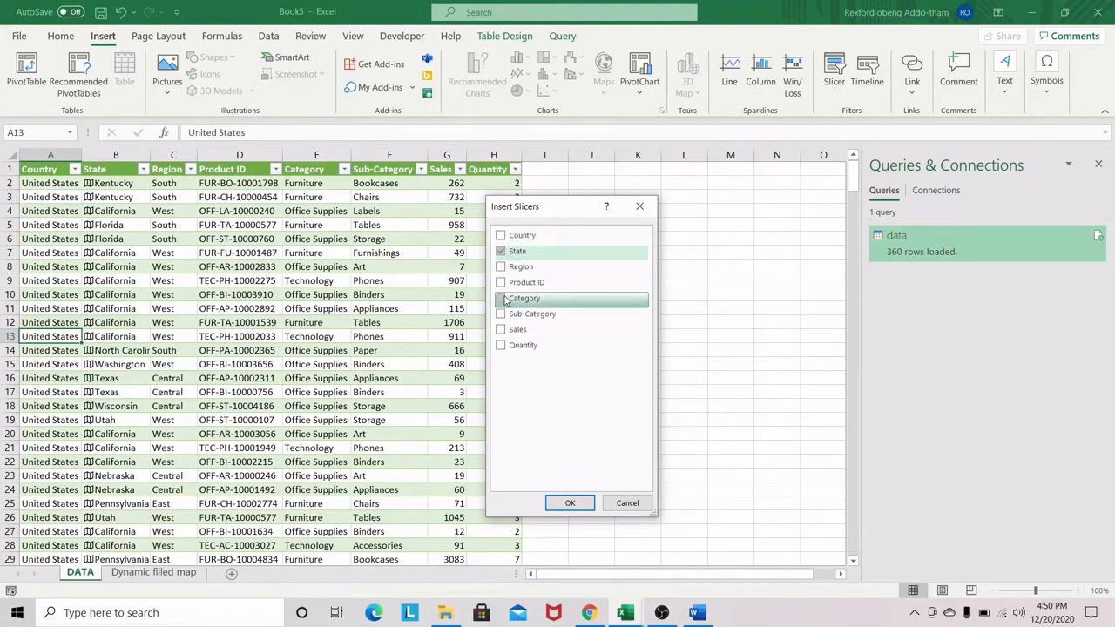
{"action": "left_click", "coordinate": [589, 504]}
Move the State and Category slicers together from the DATA sheet to cell N8 of the Dynamic filled map sheet
{"action": "left_click_drag", "start_coordinate": [442, 300], "coordinate": [606, 281]}
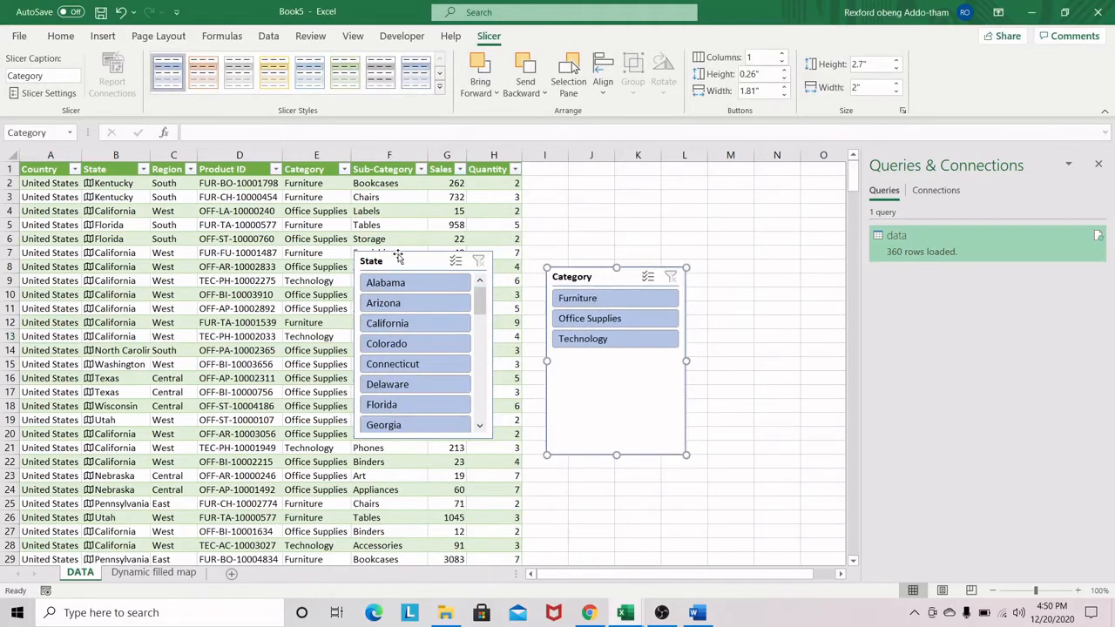
{"action": "left_click", "coordinate": [439, 262], "text": "ctrl"}
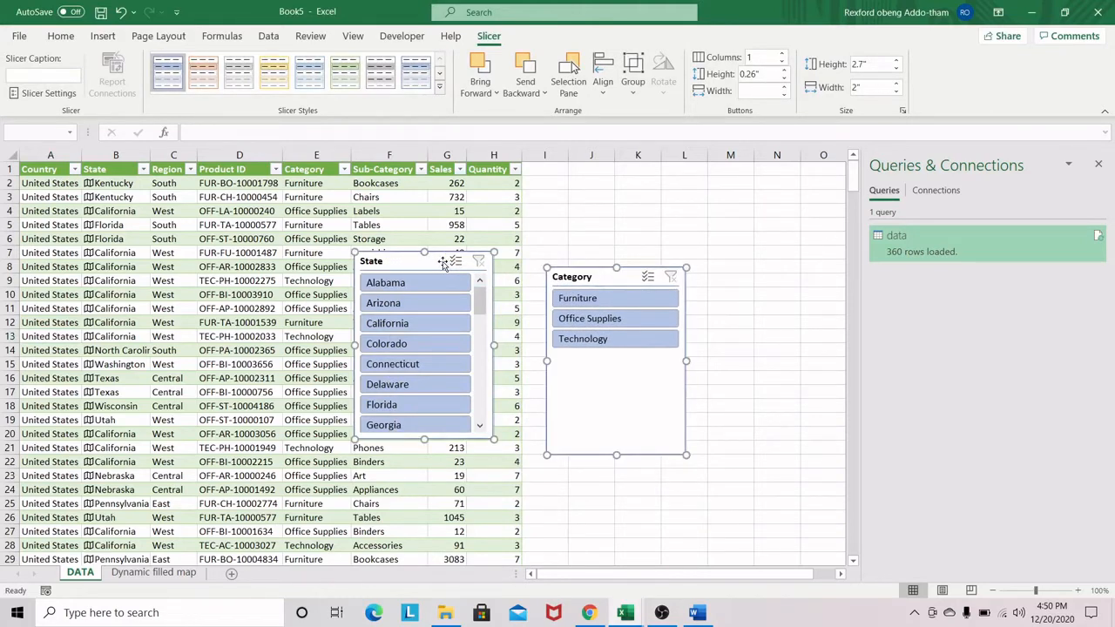
{"action": "key", "text": "Delete"}
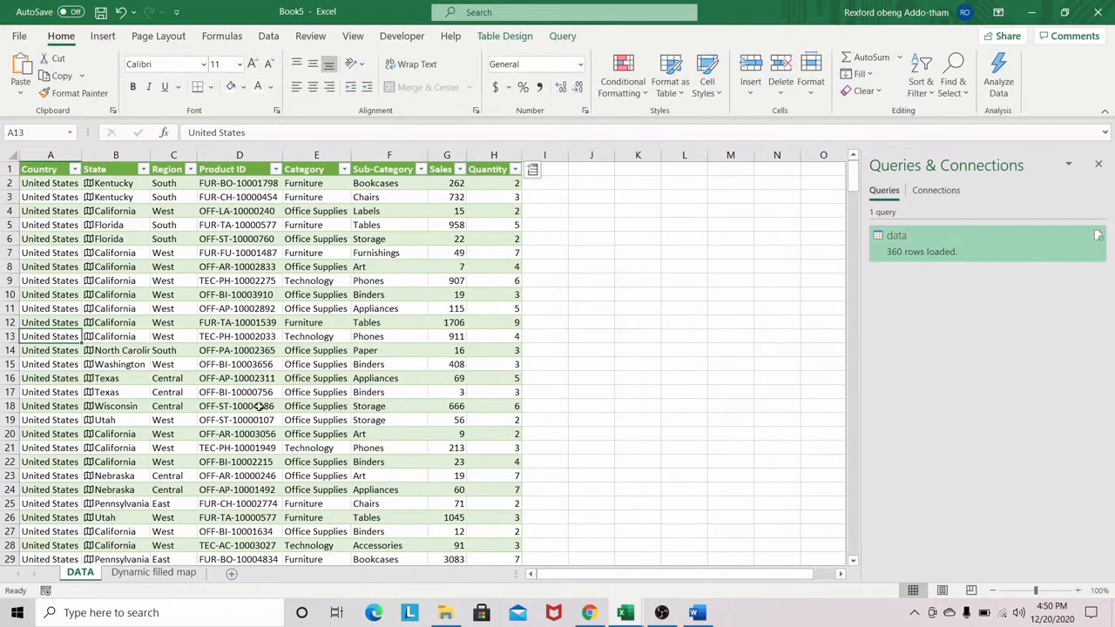
{"action": "left_click", "coordinate": [153, 573]}
{"action": "left_click", "coordinate": [676, 265]}
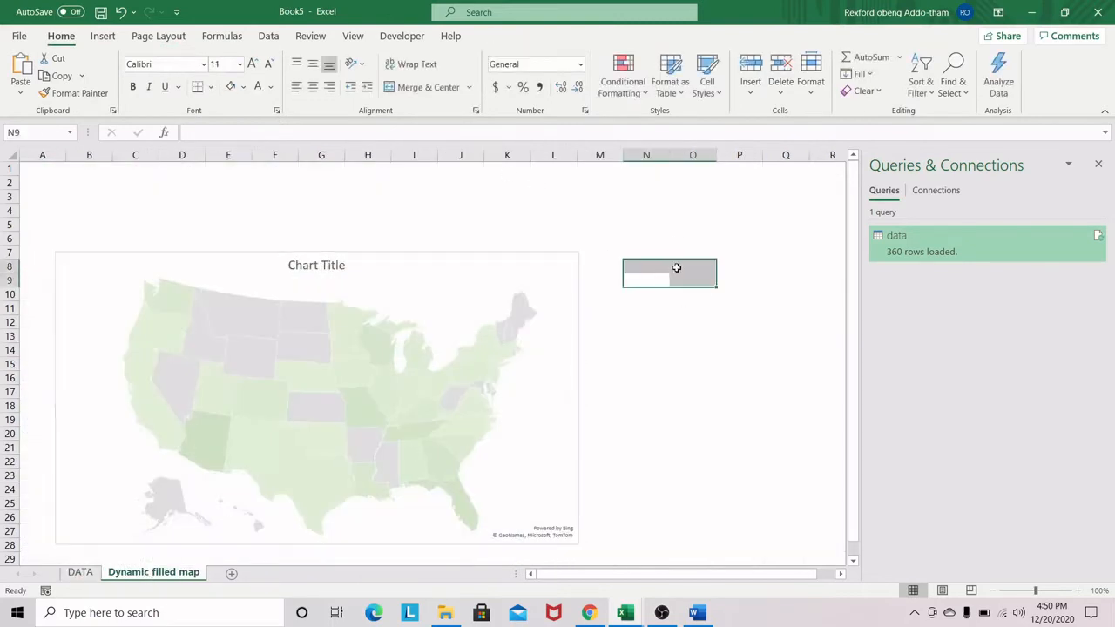
{"action": "left_click", "coordinate": [659, 266]}
{"action": "key", "text": "ctrl+v"}
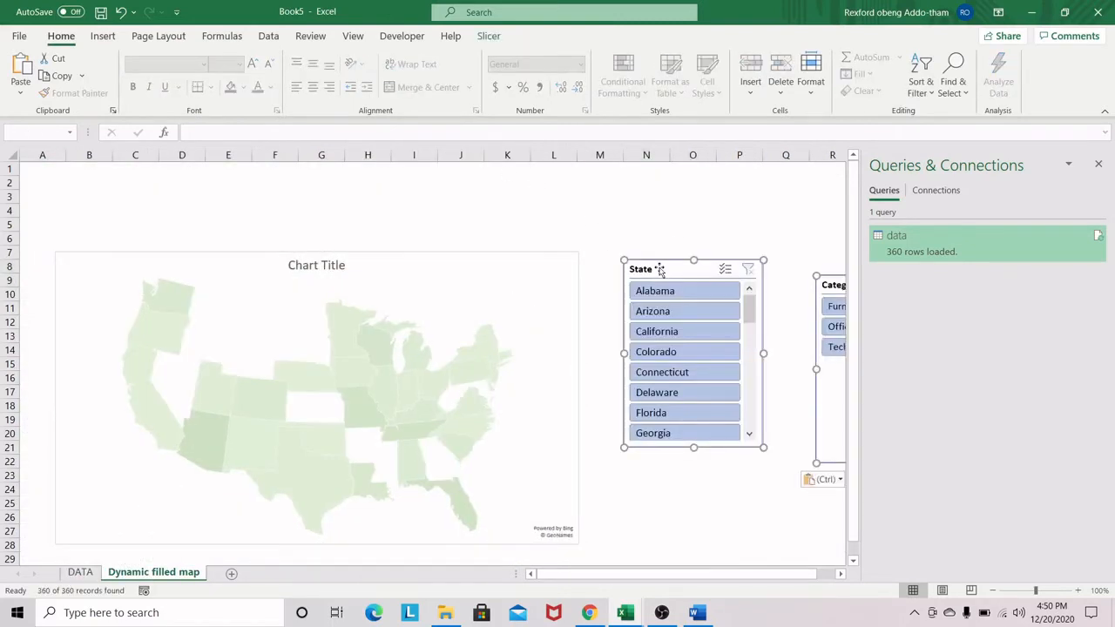
Close Queries & Connections and position both slicers beside the map chart, starting at about column M, row 6
{"action": "left_click_drag", "start_coordinate": [691, 262], "coordinate": [654, 263]}
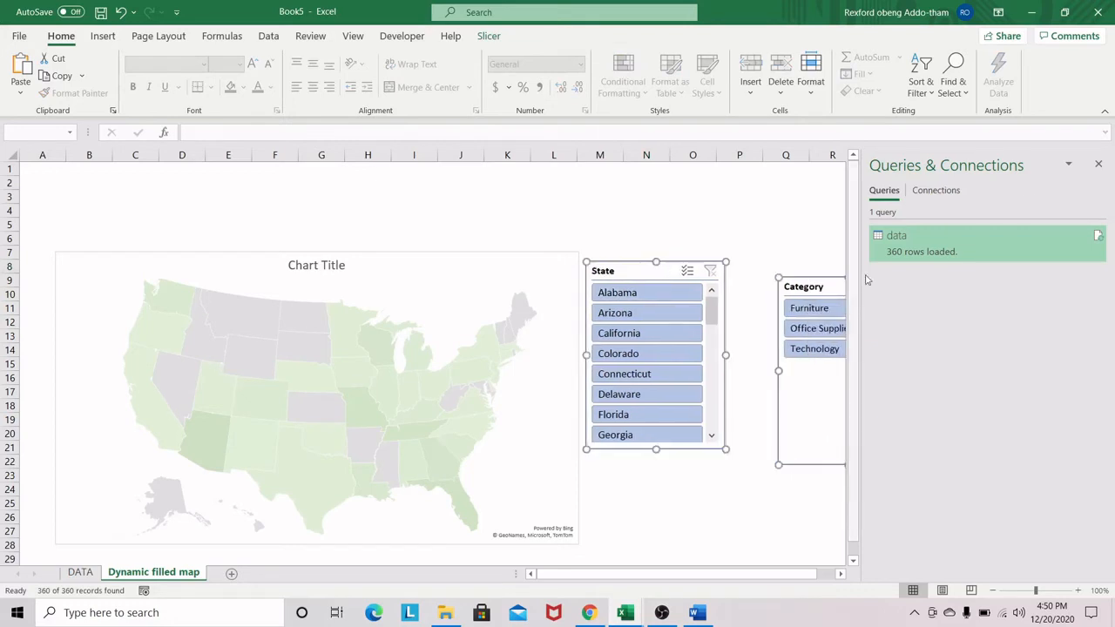
{"action": "left_click", "coordinate": [1098, 165]}
{"action": "left_click_drag", "start_coordinate": [851, 281], "coordinate": [822, 240]}
Resize the Category slicer to about 1.34" high by 2.99" wide and shift it slightly closer to the State slicer
{"action": "left_click", "coordinate": [845, 254]}
{"action": "left_click_drag", "start_coordinate": [841, 421], "coordinate": [842, 326]}
{"action": "left_click_drag", "start_coordinate": [912, 280], "coordinate": [980, 279]}
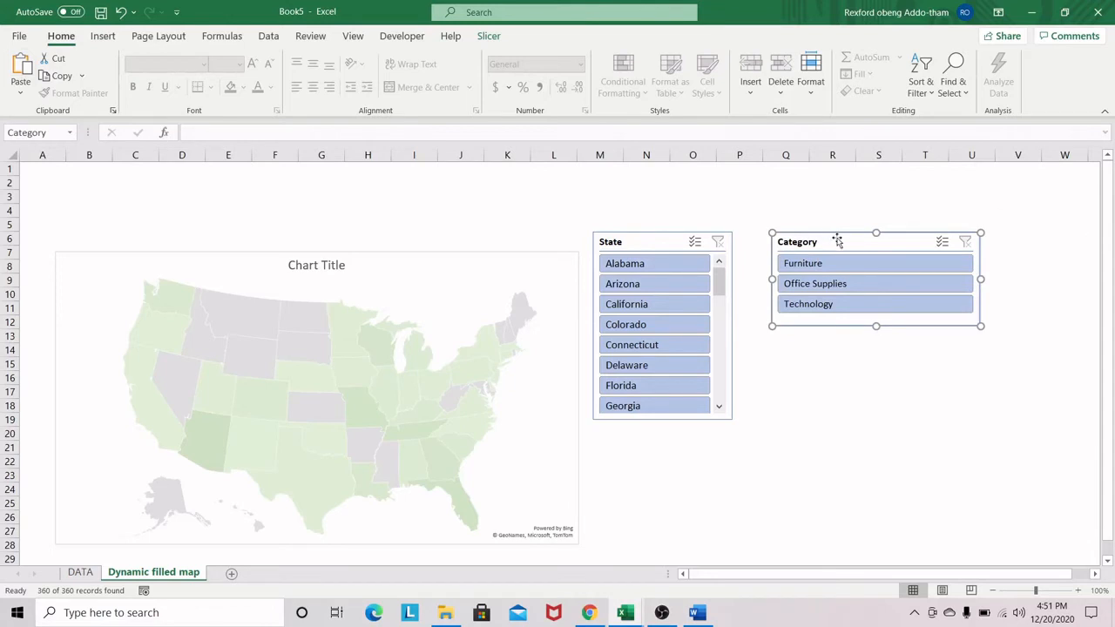
{"action": "left_click_drag", "start_coordinate": [846, 241], "coordinate": [833, 249]}
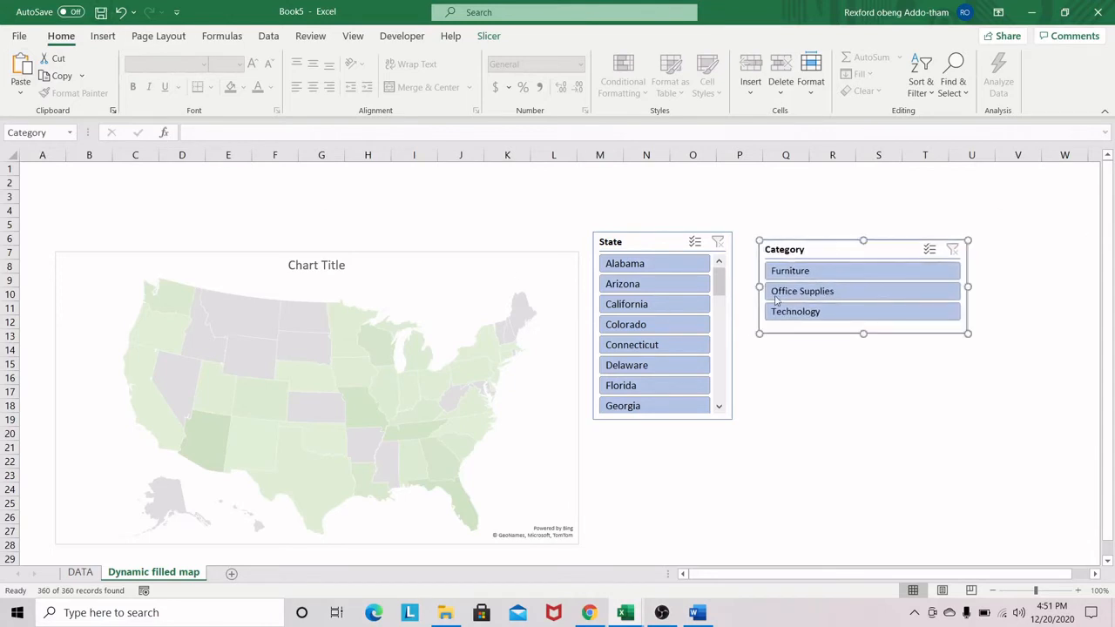
Arrange the Category slicer's buttons in 3 columns and resize the slicer to about 0.78" high by 3.57" wide
{"action": "left_click", "coordinate": [488, 36]}
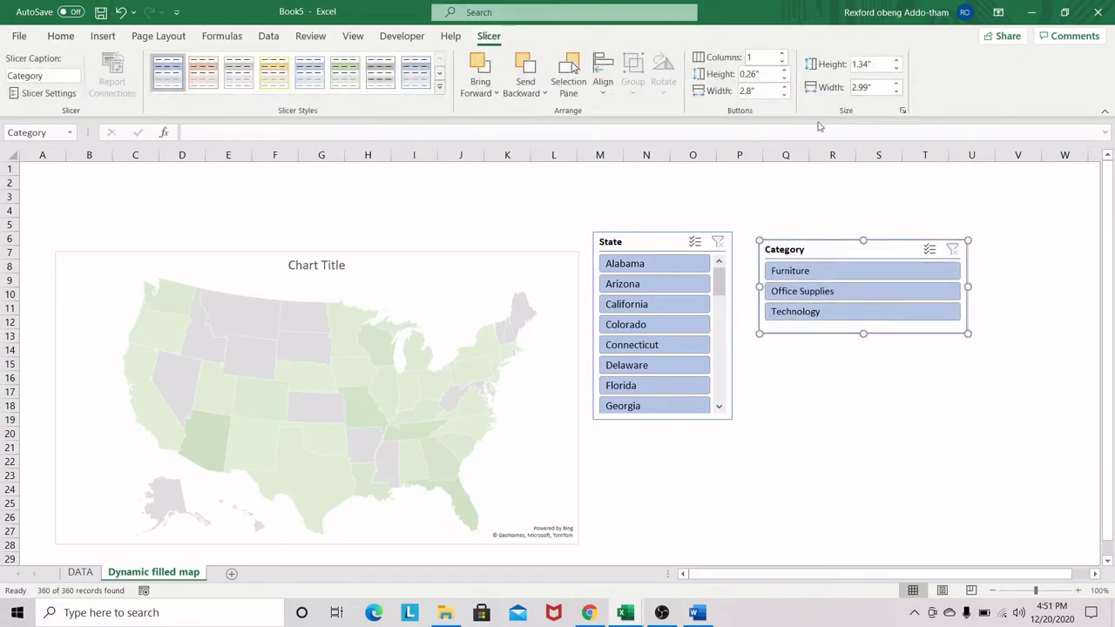
{"action": "left_click", "coordinate": [782, 54]}
{"action": "left_click", "coordinate": [783, 54]}
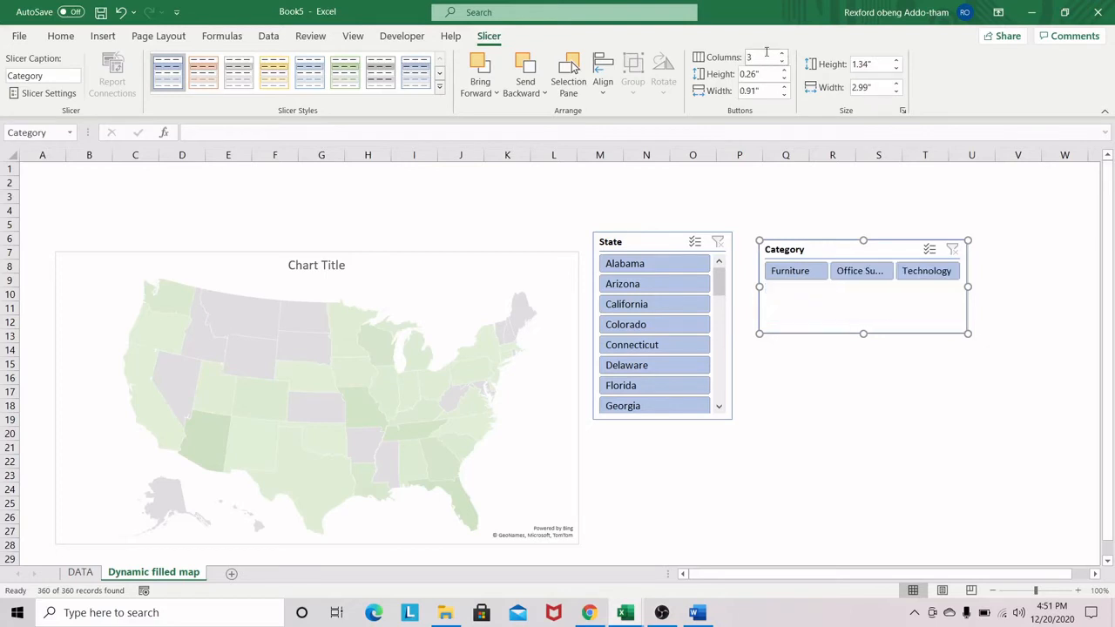
{"action": "left_click", "coordinate": [866, 340]}
{"action": "left_click", "coordinate": [860, 306]}
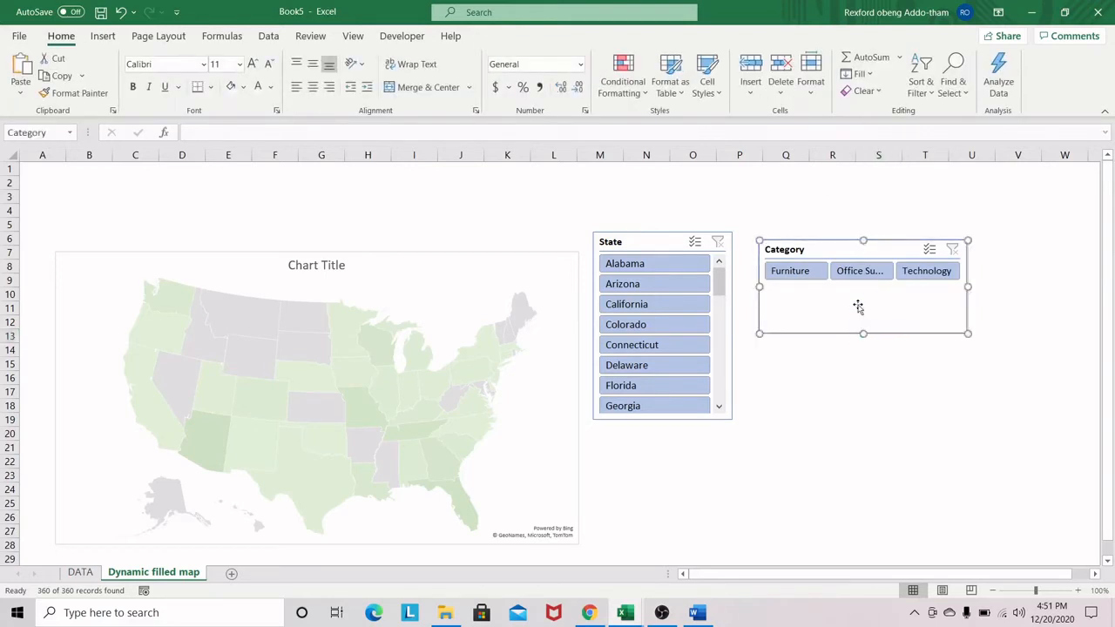
{"action": "left_click_drag", "start_coordinate": [864, 334], "coordinate": [865, 293]}
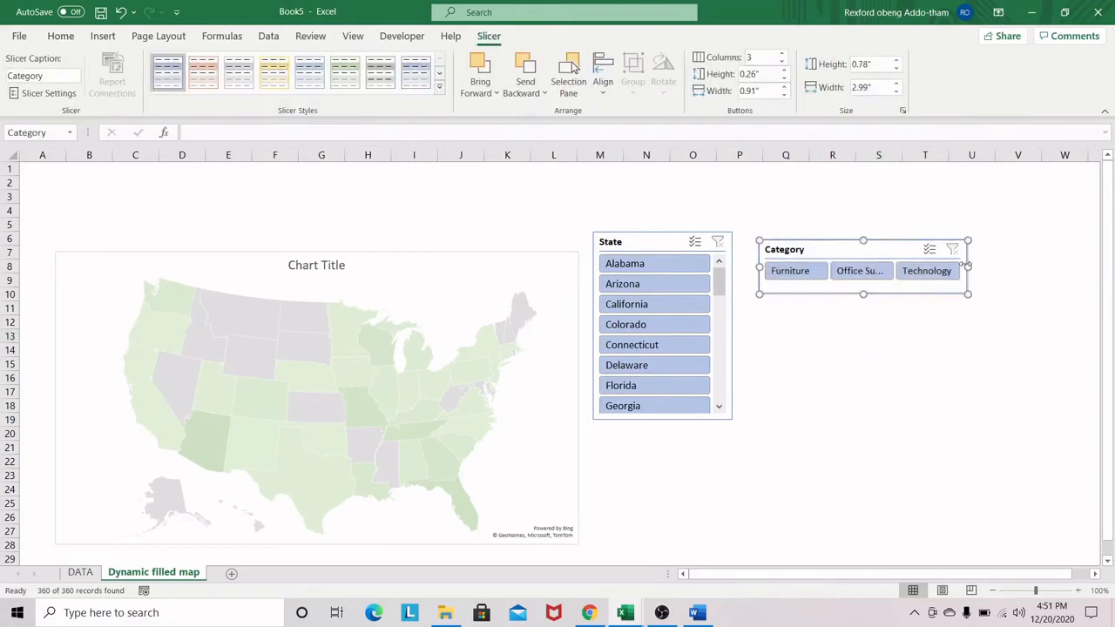
{"action": "left_click_drag", "start_coordinate": [965, 264], "coordinate": [1007, 259]}
Place the Category slicer above the map chart and the State slicer against its side, extending State to about 2.85" high
{"action": "left_click_drag", "start_coordinate": [901, 246], "coordinate": [247, 198]}
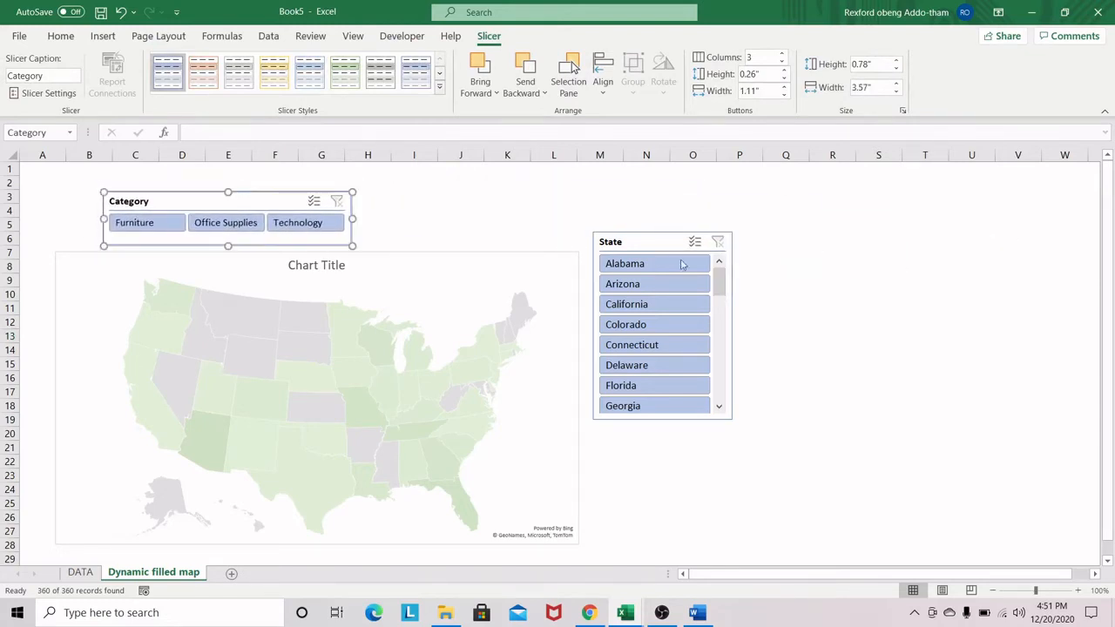
{"action": "left_click_drag", "start_coordinate": [642, 243], "coordinate": [631, 264]}
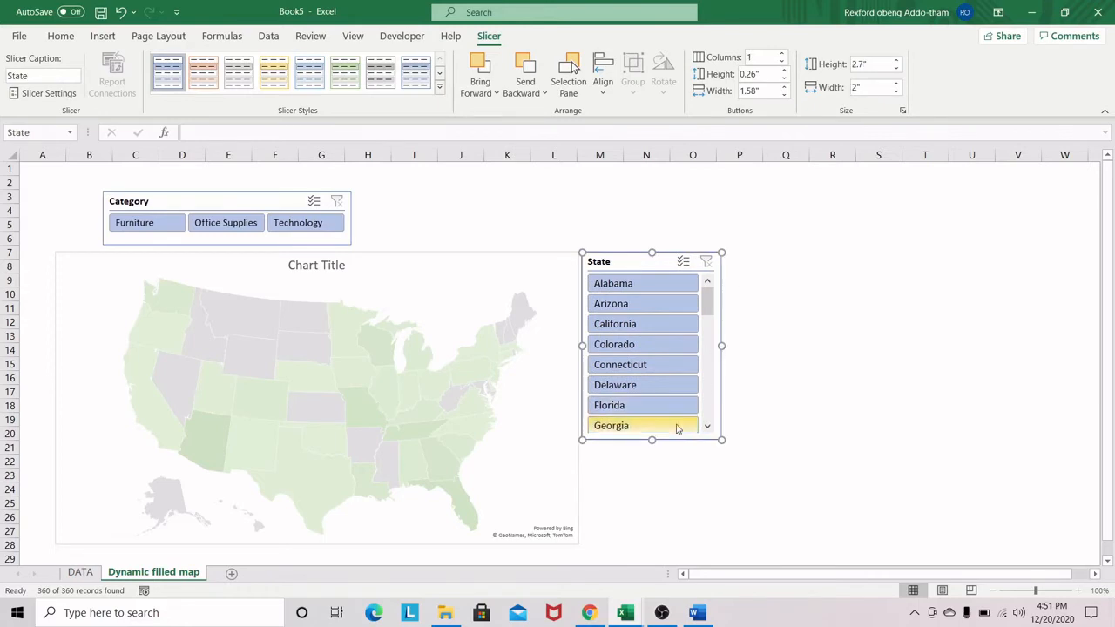
{"action": "left_click_drag", "start_coordinate": [651, 440], "coordinate": [651, 450]}
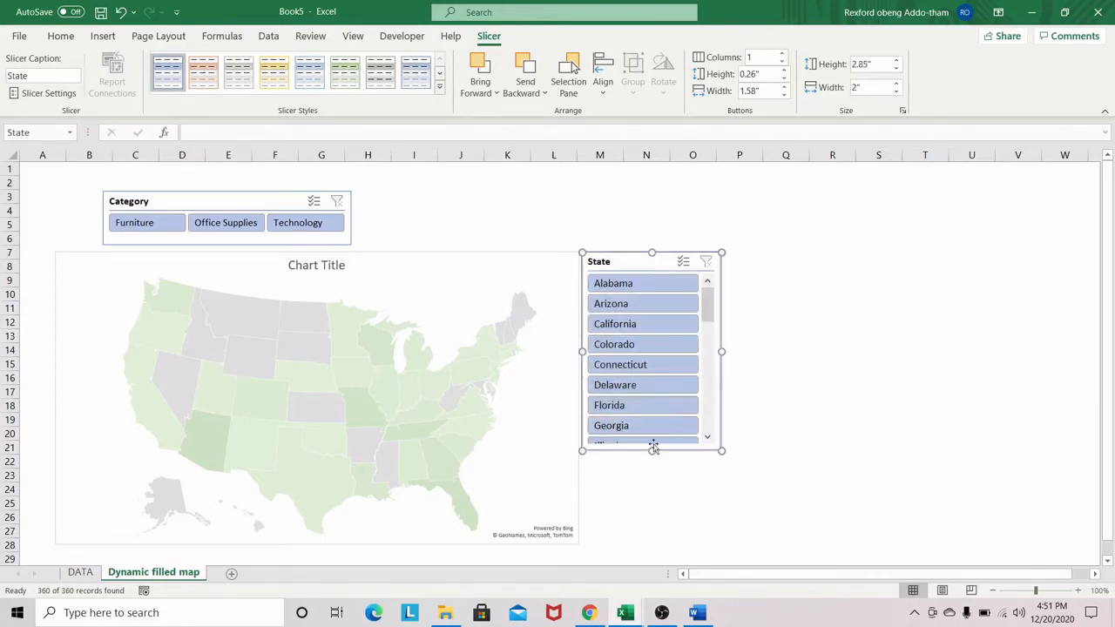
Open the map chart's formatting for the "Sales" series and expand its series options
{"action": "left_click", "coordinate": [492, 261]}
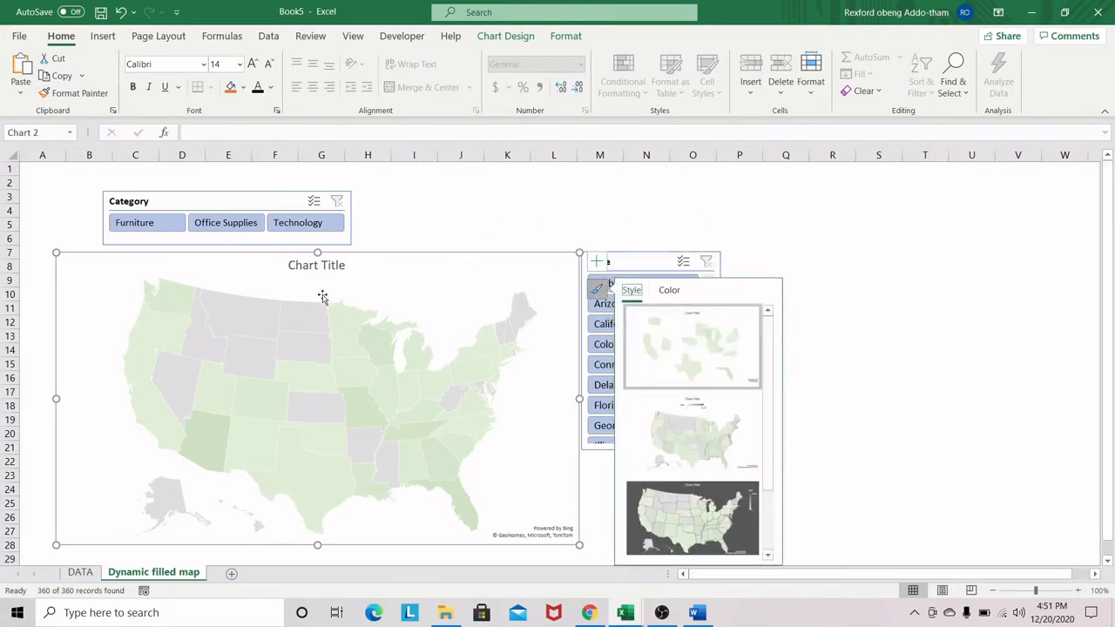
{"action": "double_click", "coordinate": [456, 263]}
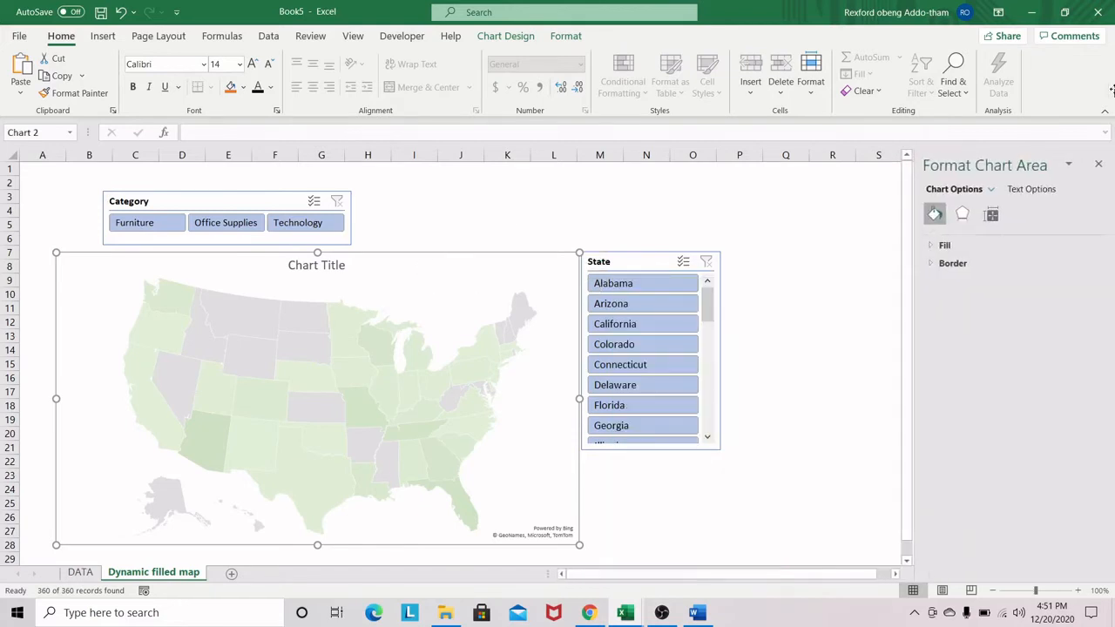
{"action": "left_click", "coordinate": [993, 190]}
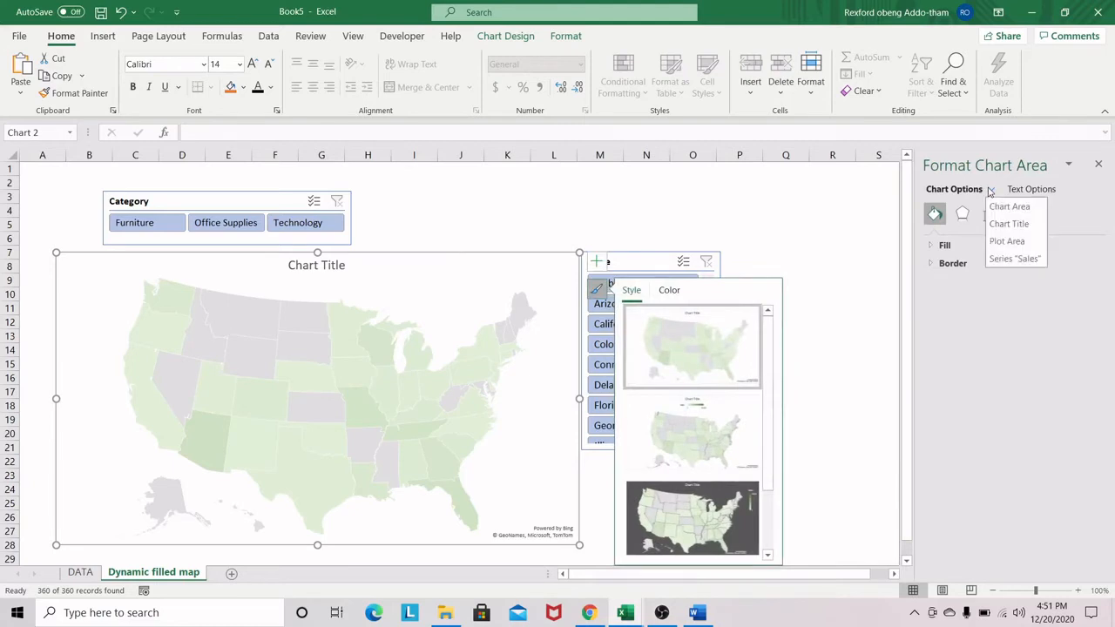
{"action": "left_click", "coordinate": [990, 190]}
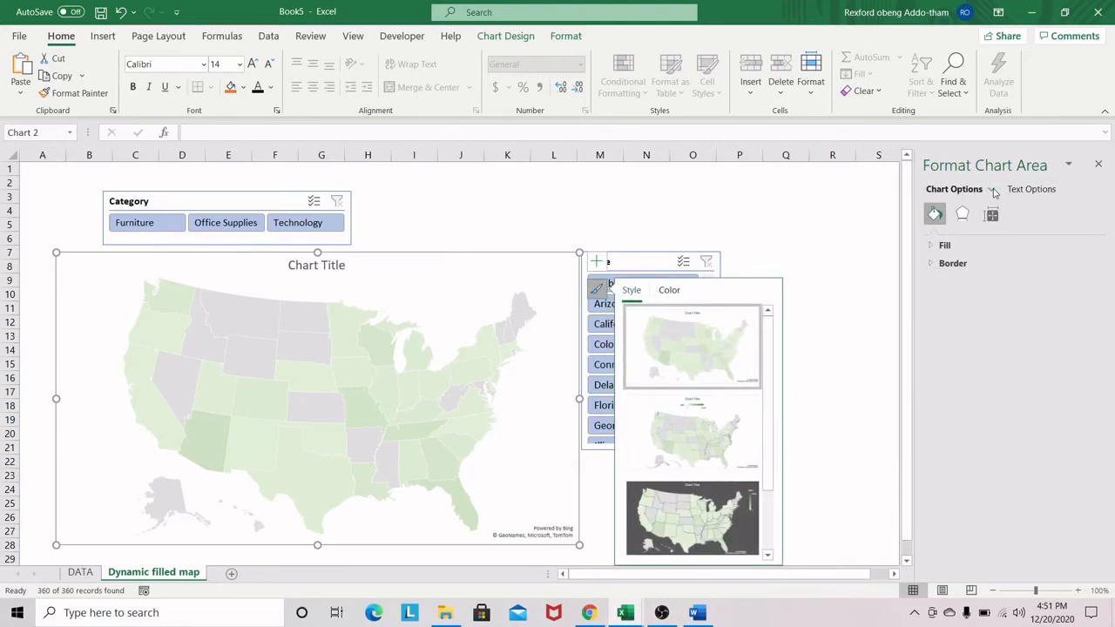
{"action": "left_click", "coordinate": [991, 190]}
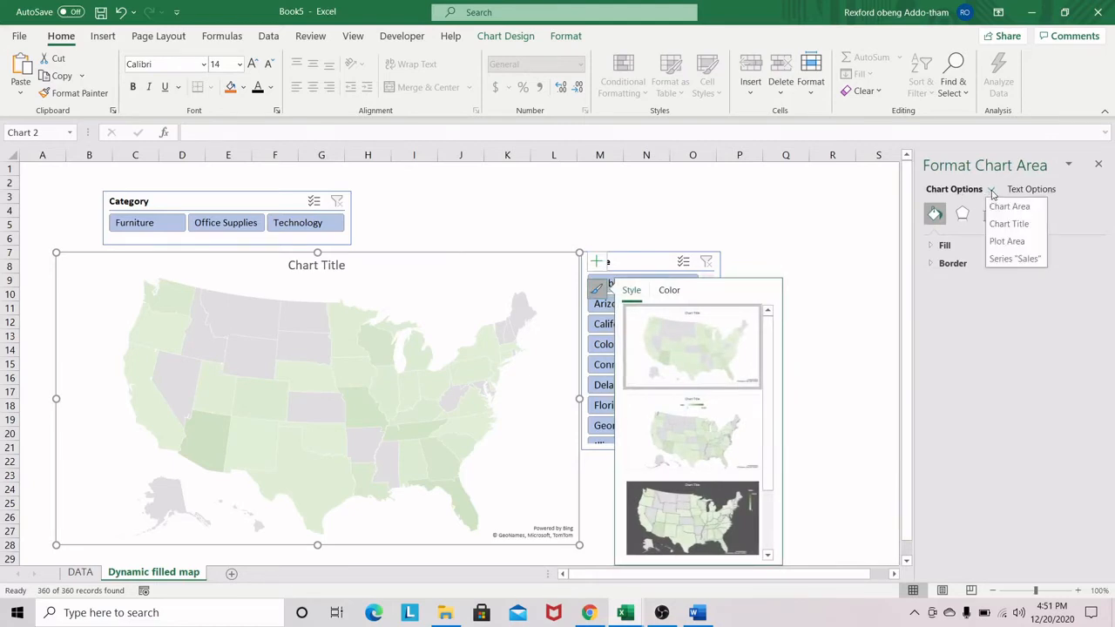
{"action": "left_click", "coordinate": [1021, 259]}
{"action": "left_click", "coordinate": [993, 214]}
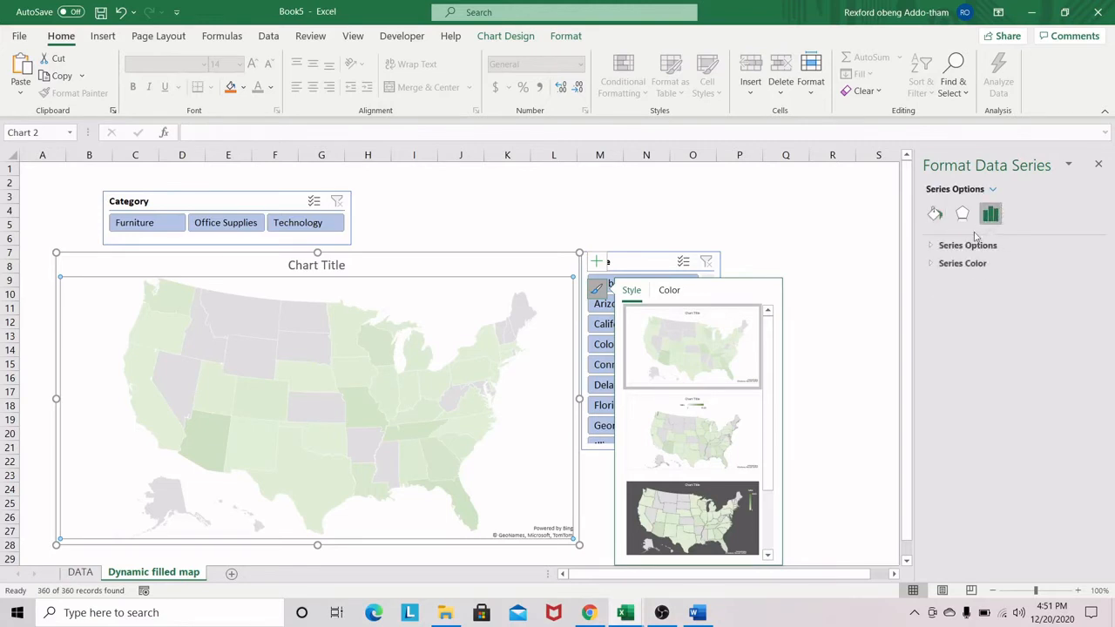
{"action": "left_click", "coordinate": [932, 247]}
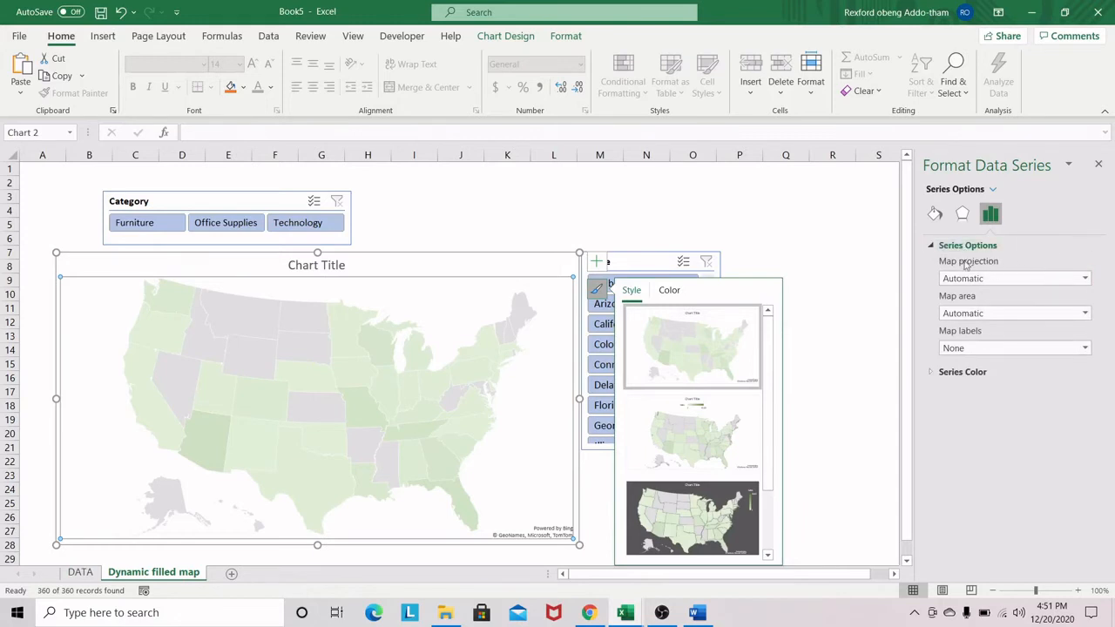
Try the Mercator, Albers and Miller map projections on the Sales series and return the projection to Automatic
{"action": "left_click", "coordinate": [1086, 279]}
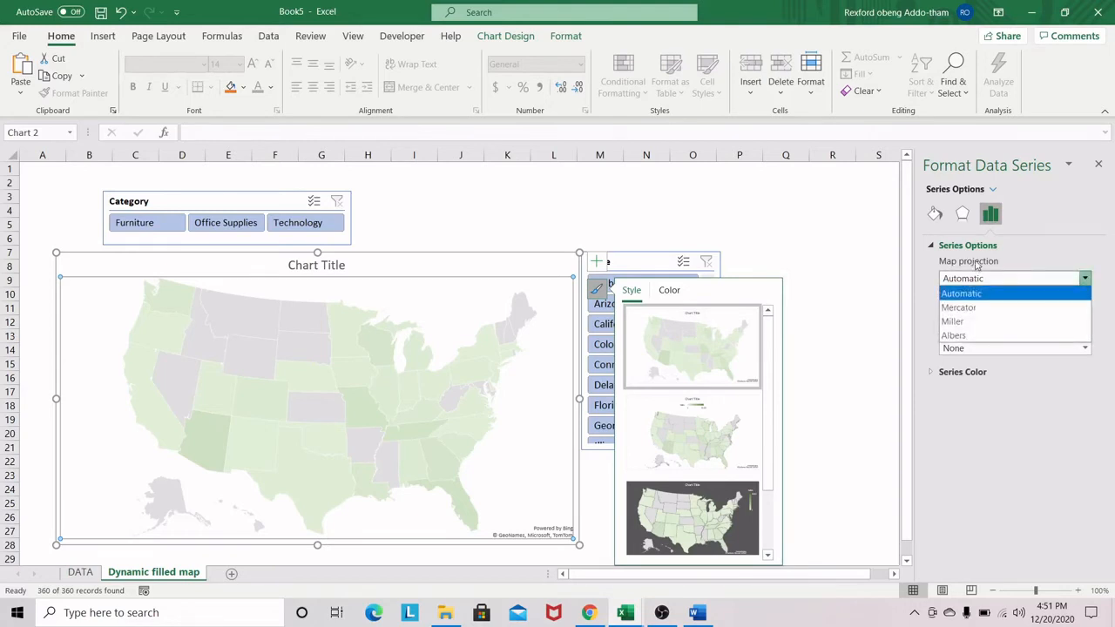
{"action": "left_click", "coordinate": [958, 307]}
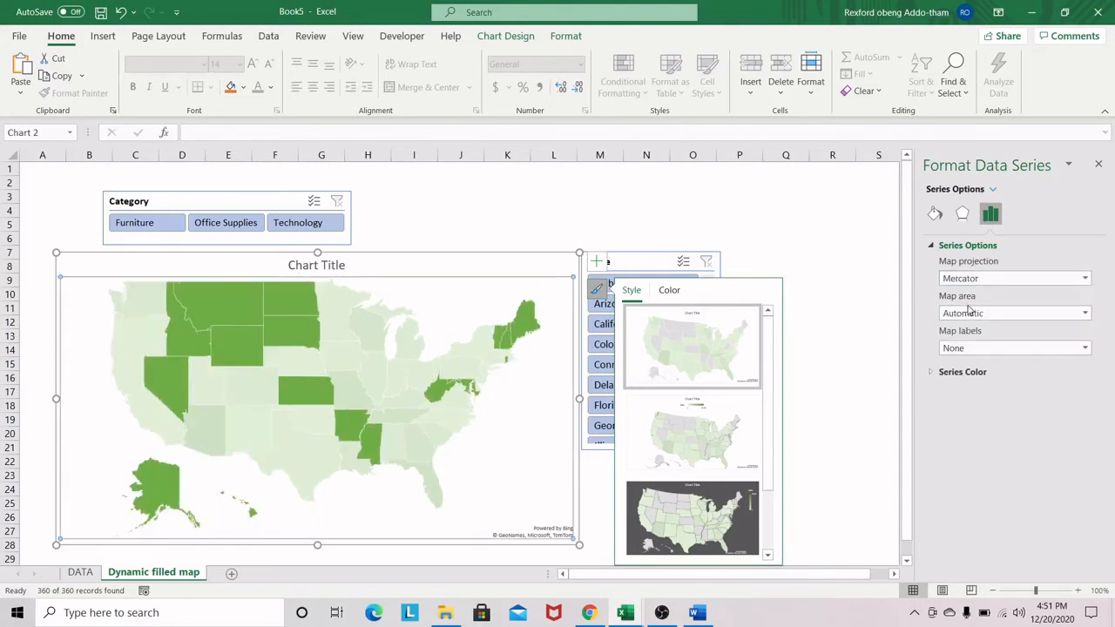
{"action": "left_click", "coordinate": [1086, 278]}
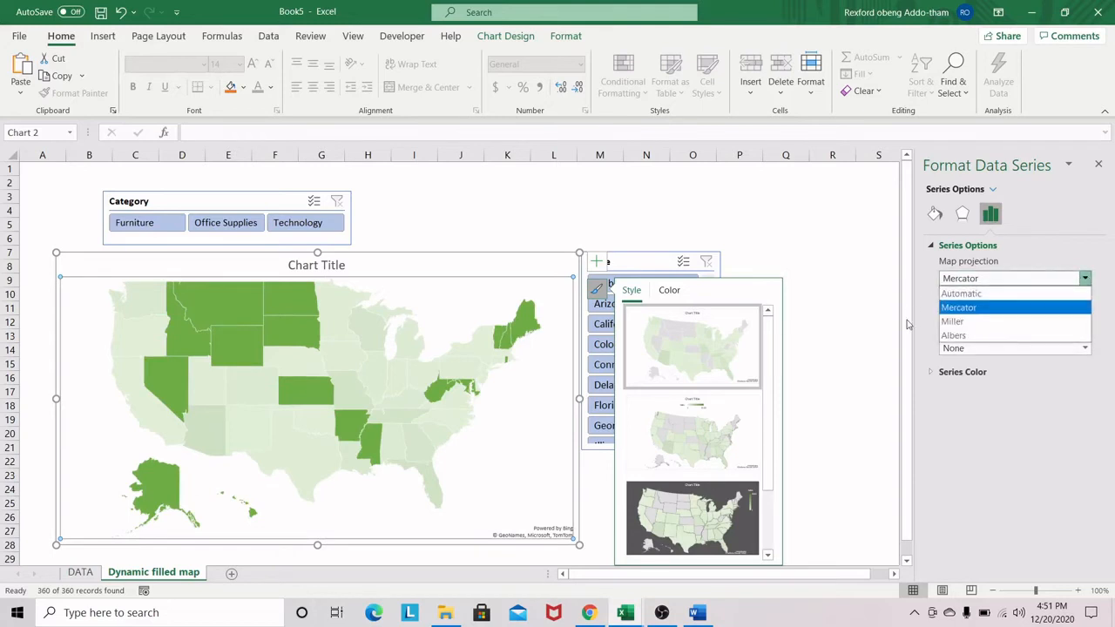
{"action": "left_click", "coordinate": [952, 336]}
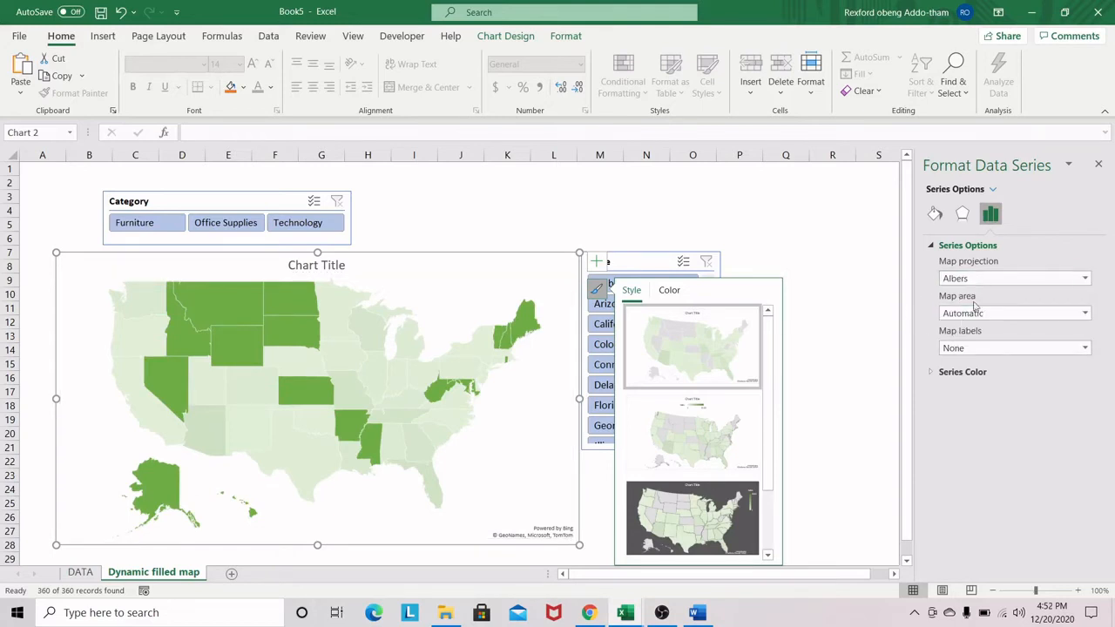
{"action": "left_click", "coordinate": [1086, 278]}
{"action": "left_click", "coordinate": [973, 321]}
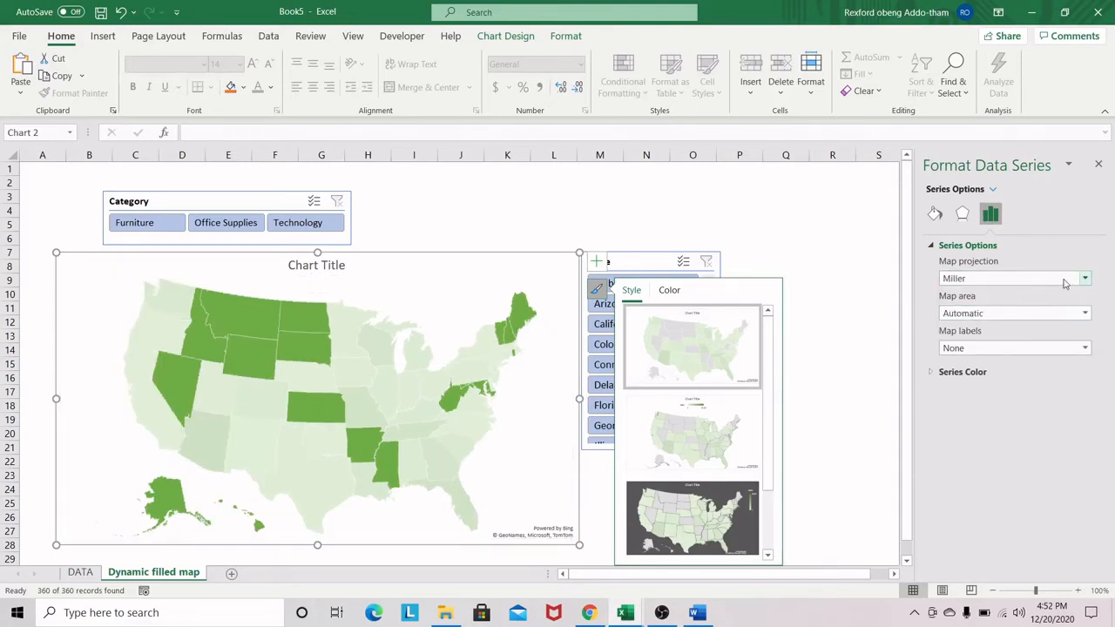
{"action": "left_click", "coordinate": [1086, 279]}
{"action": "left_click", "coordinate": [990, 293]}
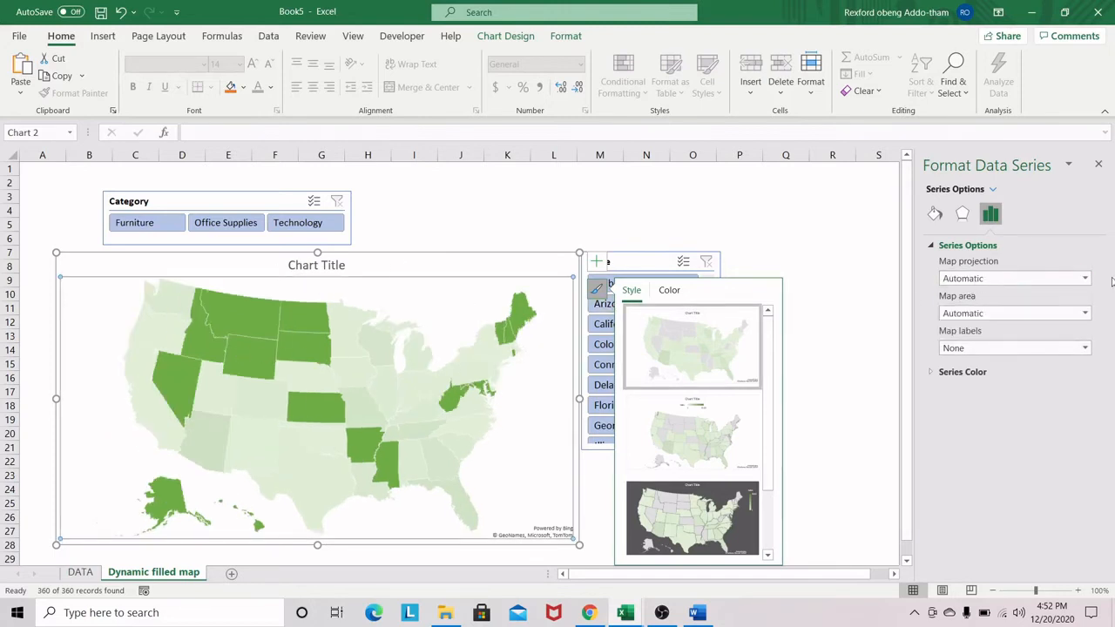
Set the map labels of the Sales series to Show all
{"action": "left_click", "coordinate": [1083, 349]}
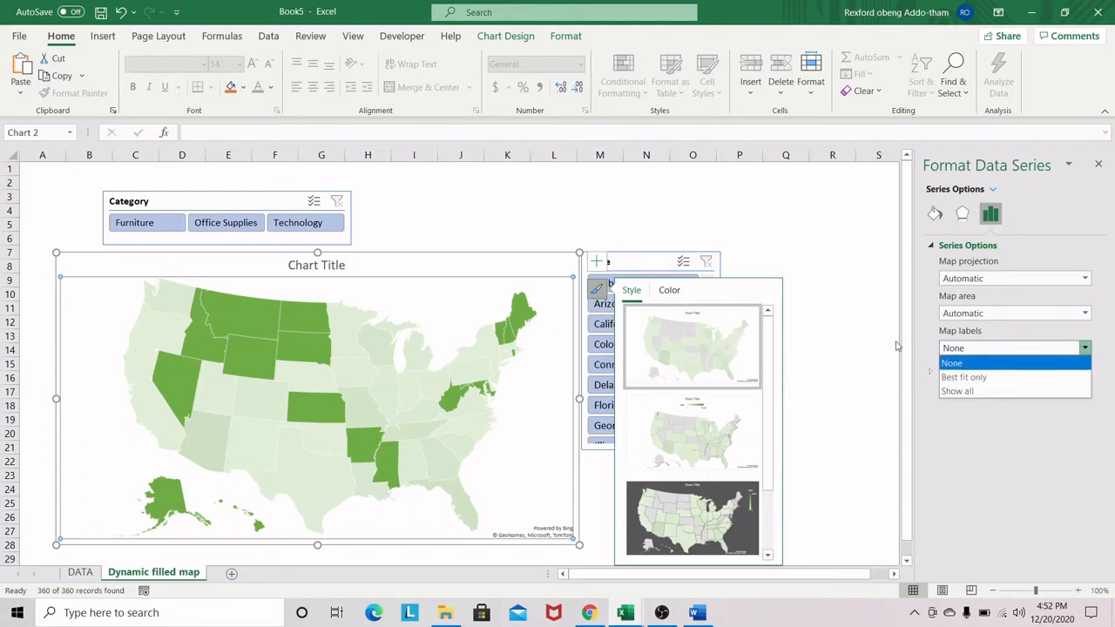
{"action": "left_click", "coordinate": [967, 392]}
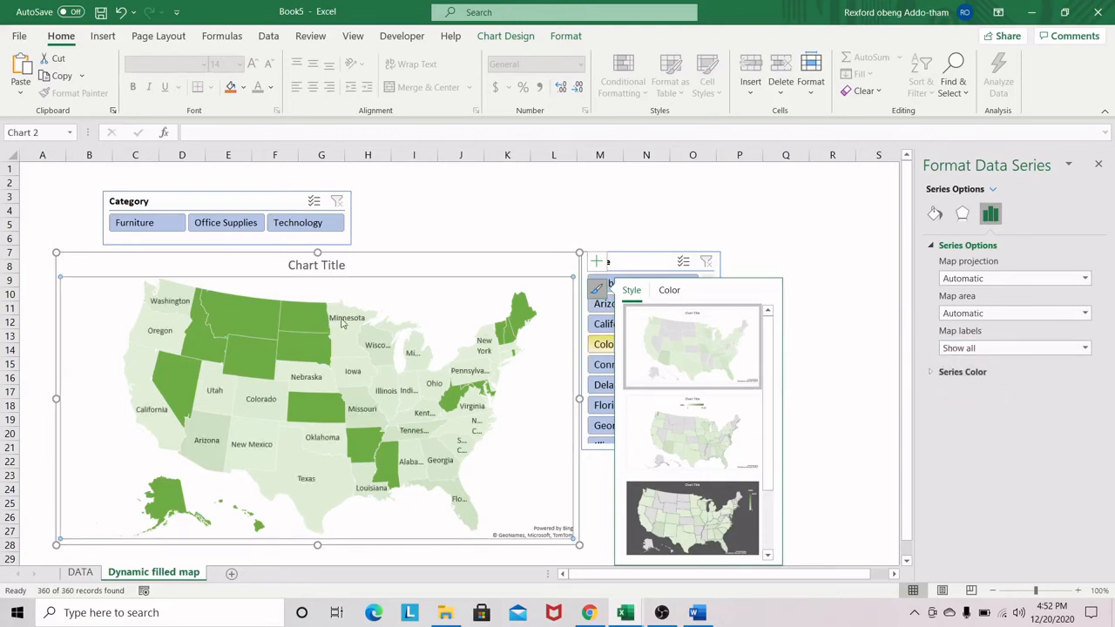
{"action": "mouse_move", "coordinate": [352, 321]}
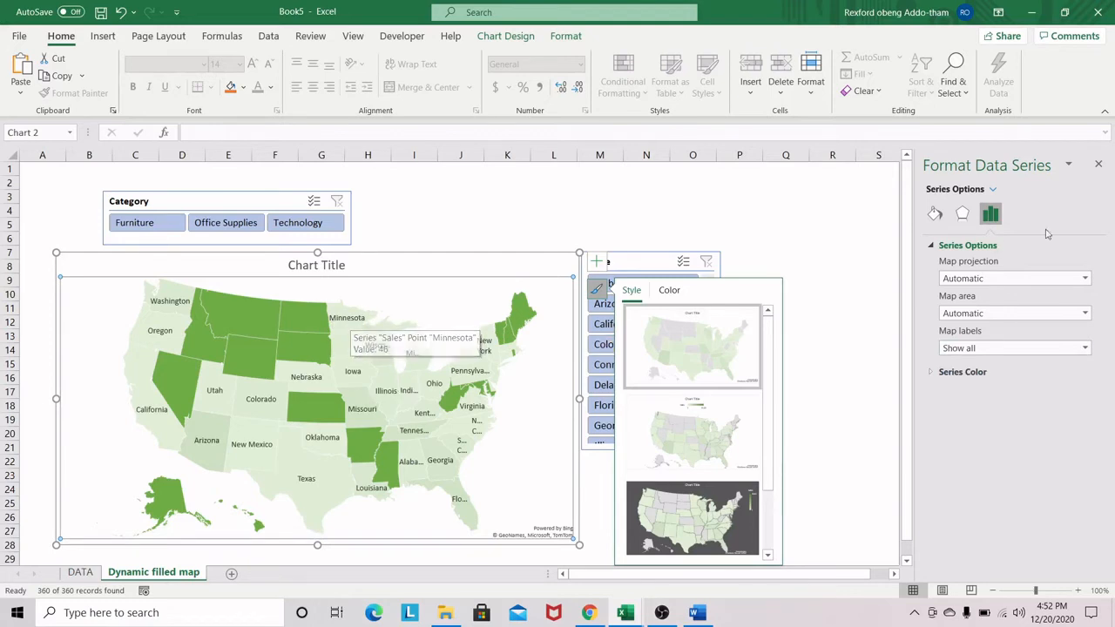
Try the Only regions with data, Country/Region and World map areas on the Sales series and return the map area to Automatic
{"action": "left_click", "coordinate": [1082, 314]}
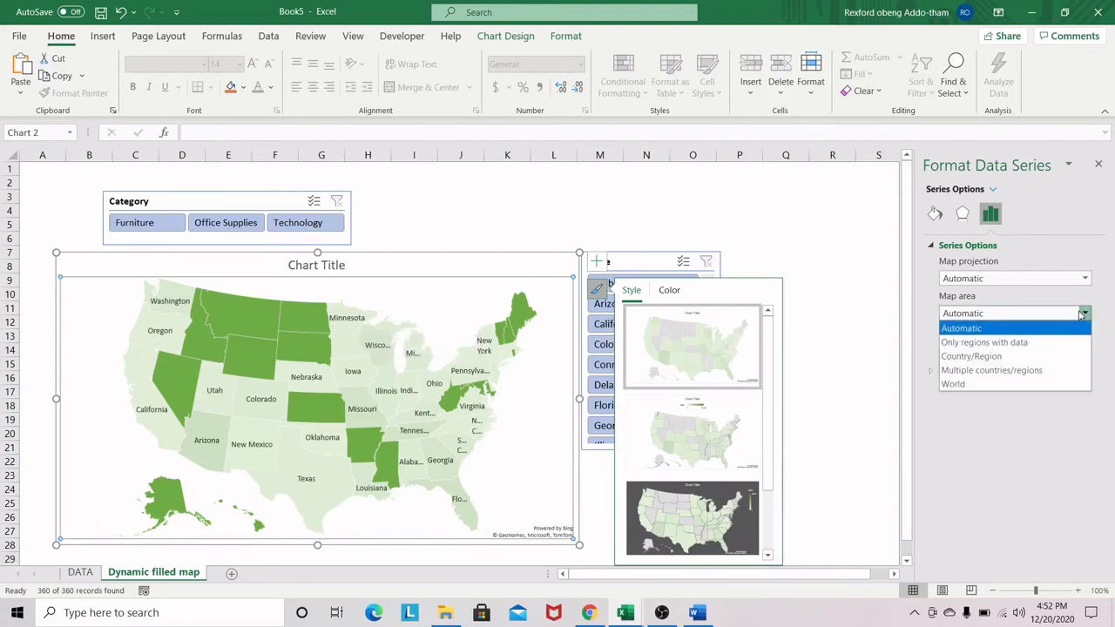
{"action": "left_click", "coordinate": [992, 343]}
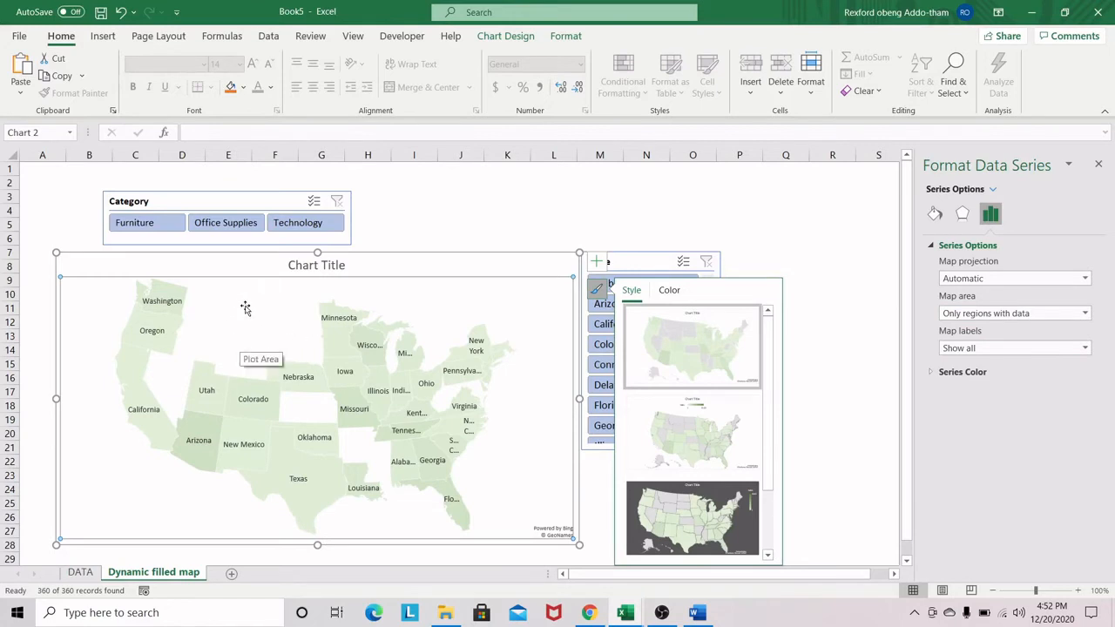
{"action": "left_click", "coordinate": [1084, 313]}
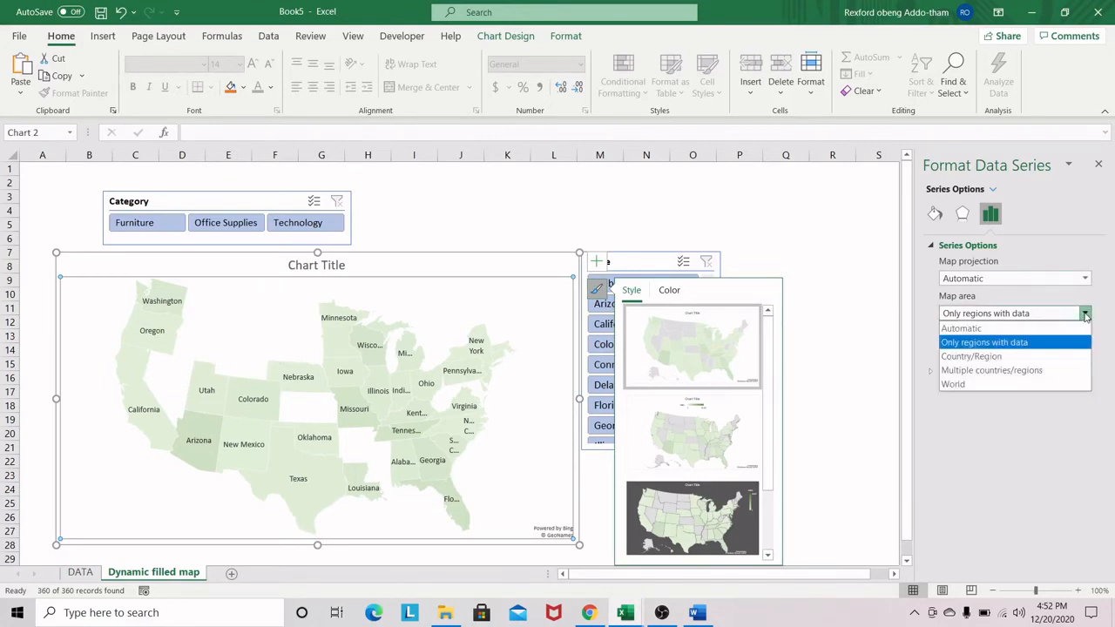
{"action": "left_click", "coordinate": [985, 356]}
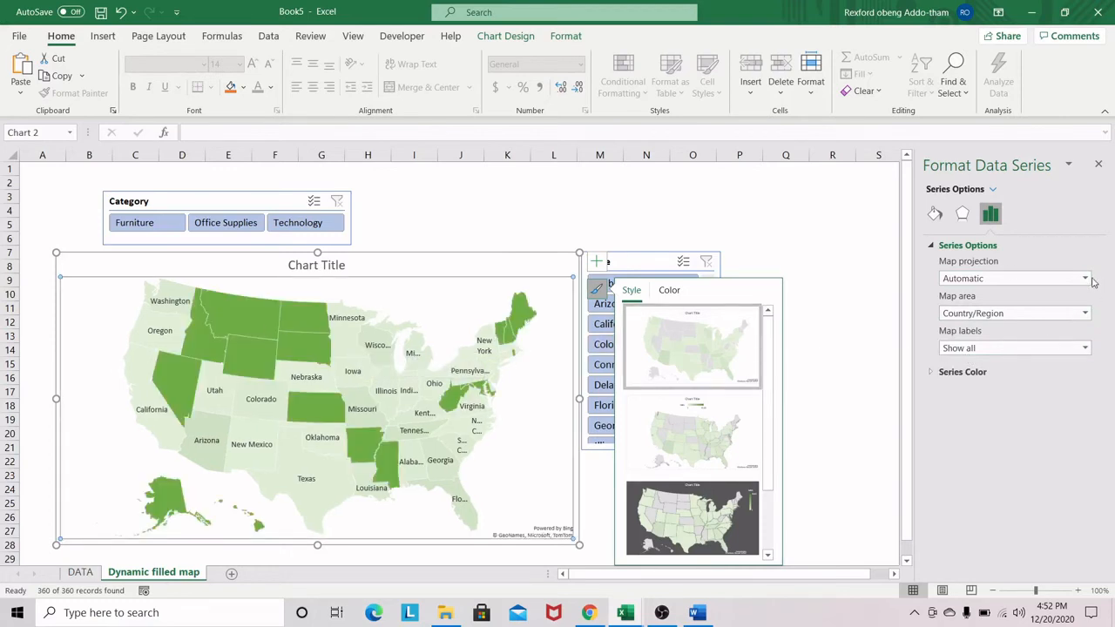
{"action": "left_click", "coordinate": [1085, 313]}
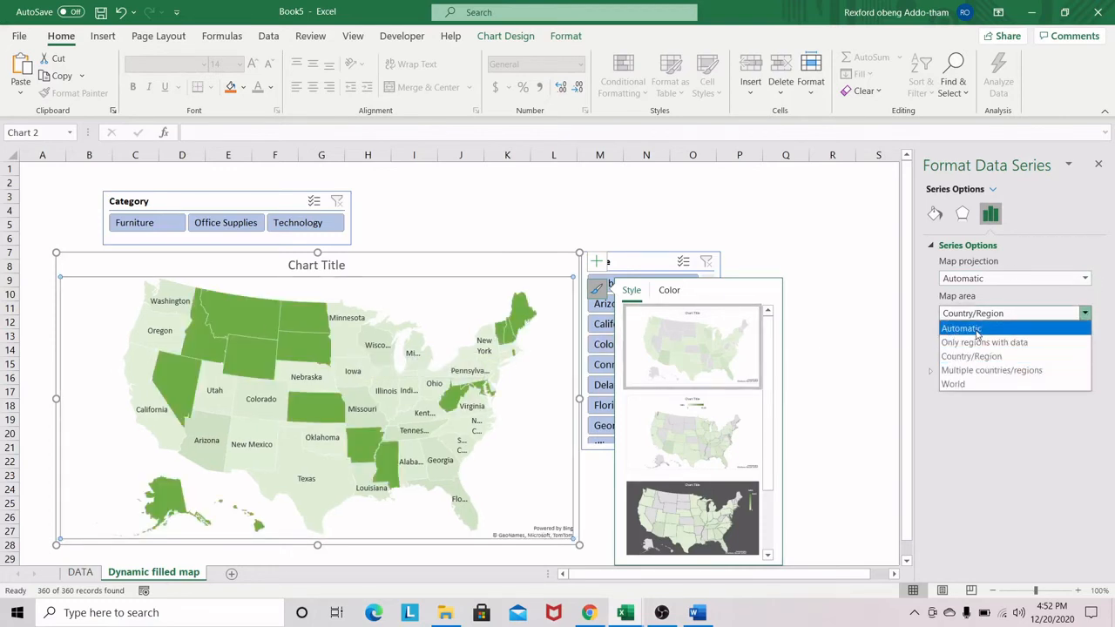
{"action": "left_click", "coordinate": [972, 384]}
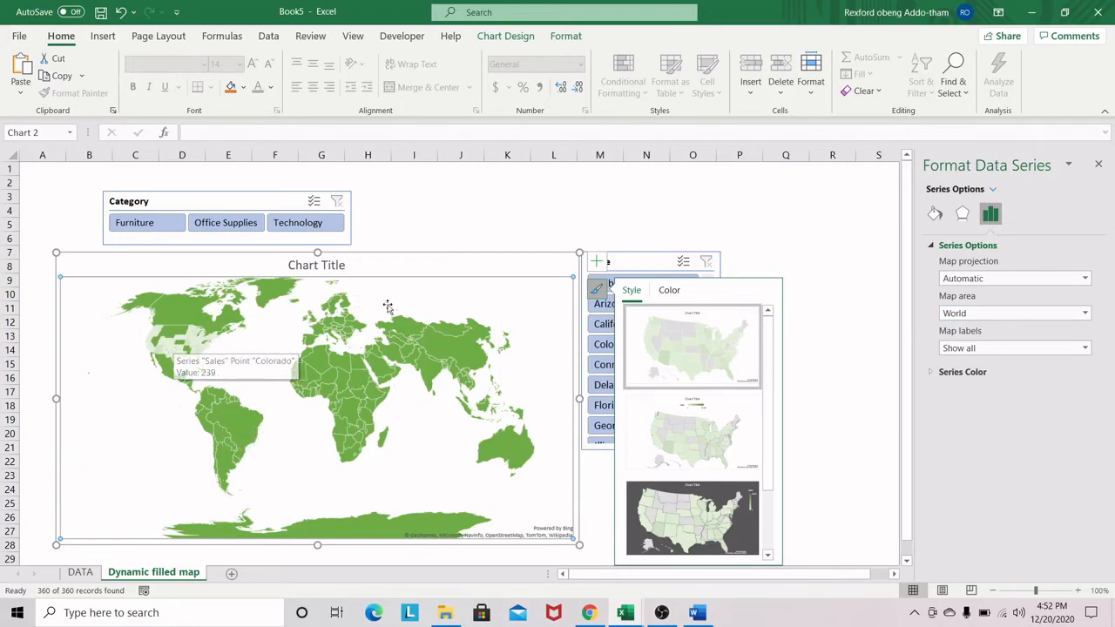
{"action": "left_click", "coordinate": [1086, 313]}
{"action": "left_click", "coordinate": [1057, 330]}
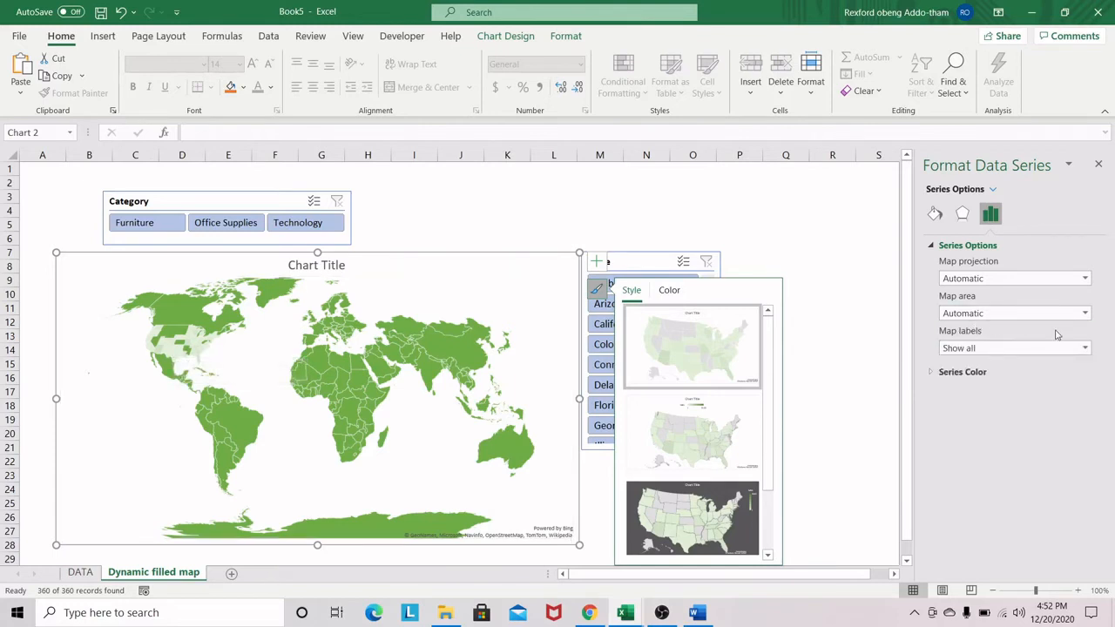
Close the chart styles gallery and shift the map chart and the Category slicer slightly to adjust the layout
{"action": "left_click", "coordinate": [597, 289]}
{"action": "left_click", "coordinate": [470, 264]}
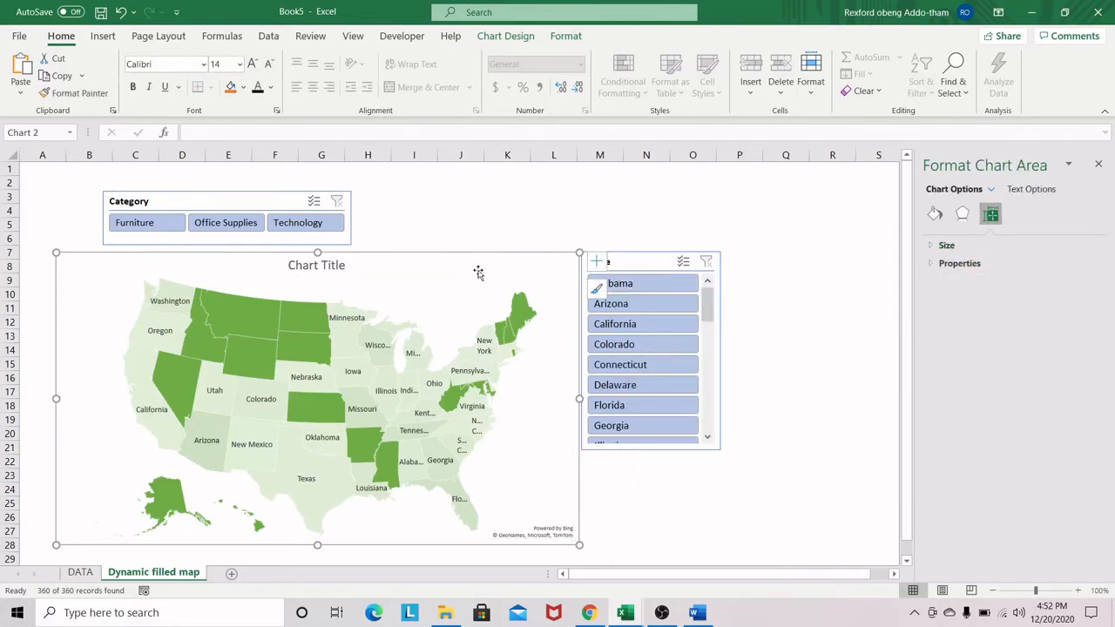
{"action": "left_click_drag", "start_coordinate": [479, 271], "coordinate": [489, 276]}
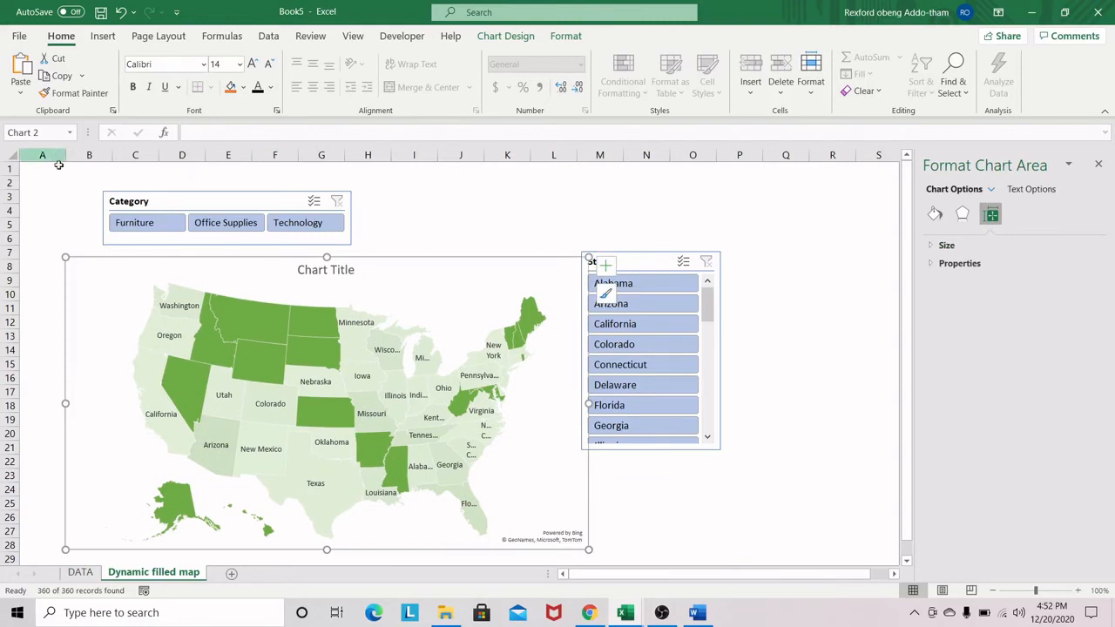
{"action": "left_click_drag", "start_coordinate": [170, 203], "coordinate": [169, 211]}
Filter the map by Furniture, switch to Office Supplies and return the Category filter to Furniture
{"action": "left_click", "coordinate": [156, 233]}
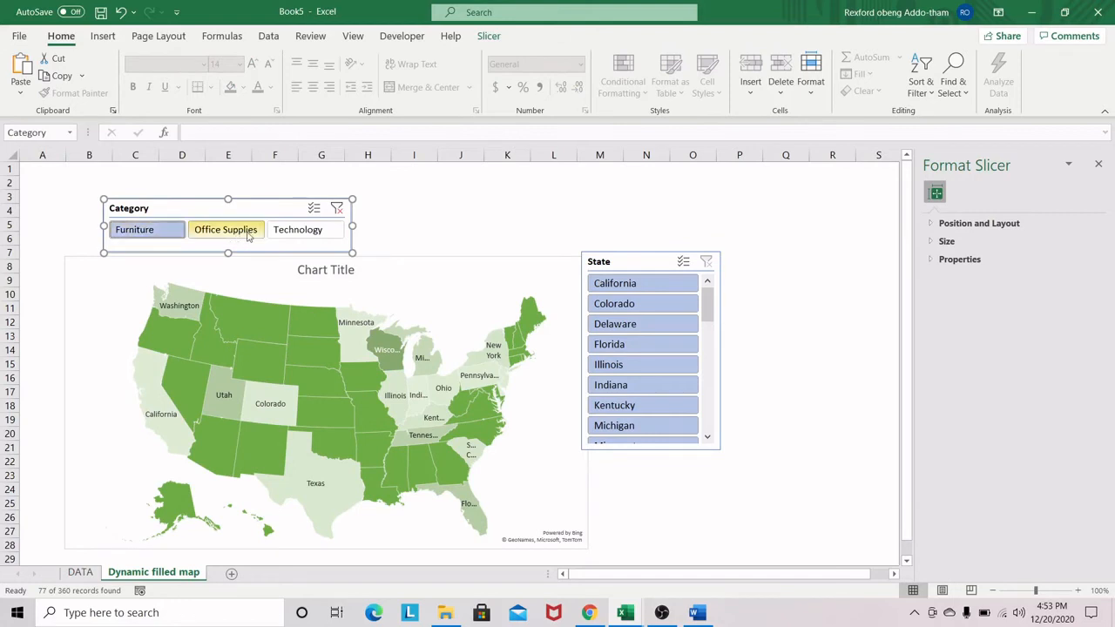
{"action": "left_click", "coordinate": [231, 233]}
{"action": "left_click", "coordinate": [172, 239]}
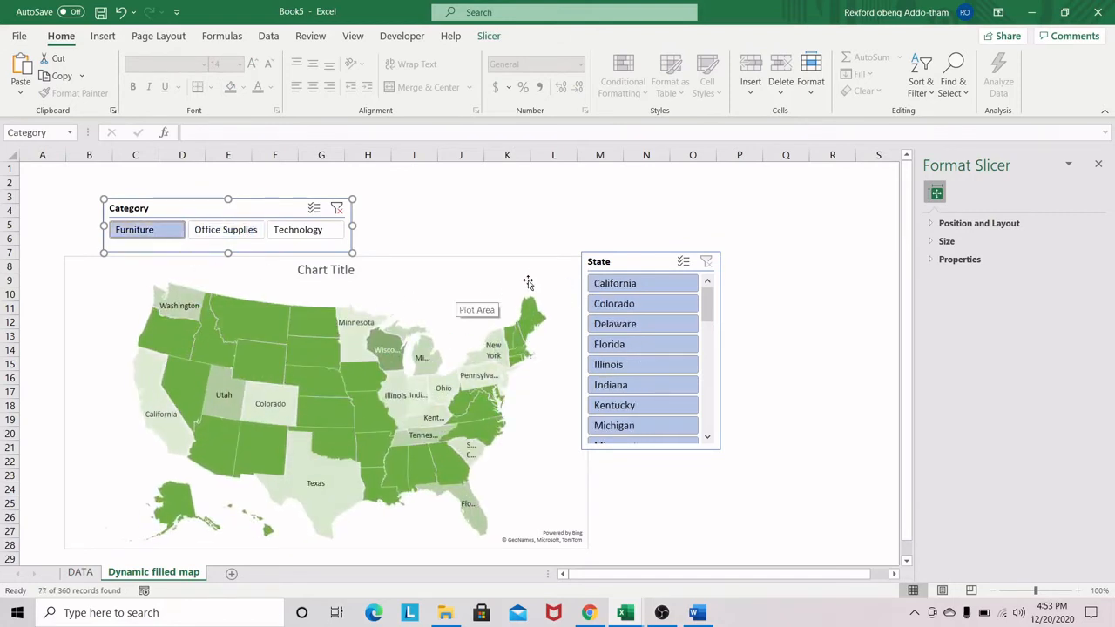
Move the State slicer clear of the map chart and turn on the chart's data labels
{"action": "left_click", "coordinate": [532, 270]}
{"action": "left_click_drag", "start_coordinate": [656, 261], "coordinate": [681, 263]}
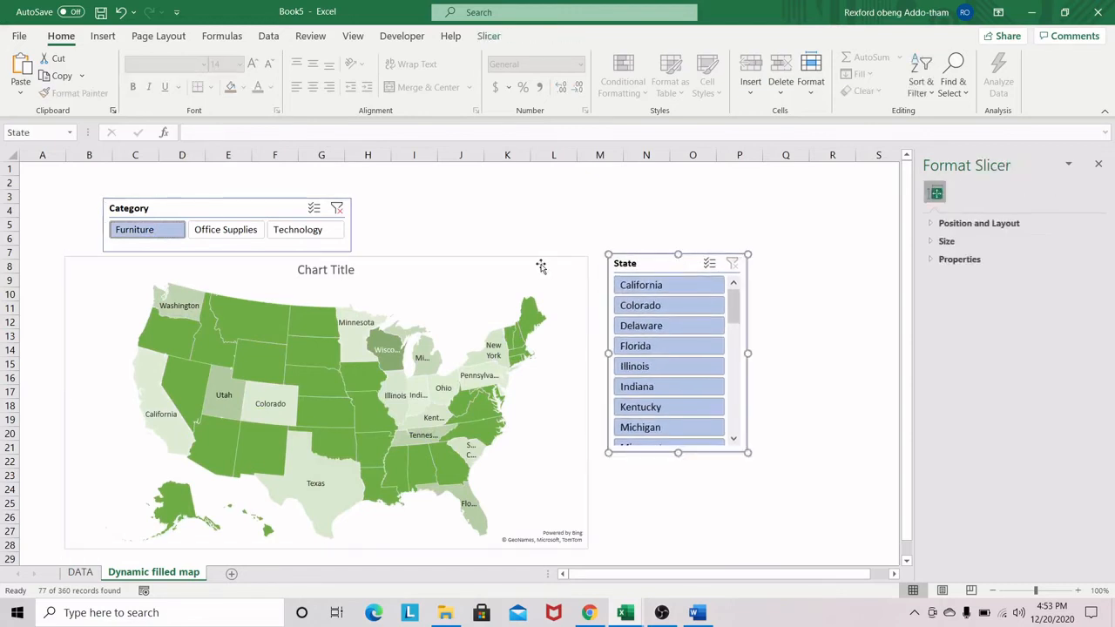
{"action": "left_click", "coordinate": [537, 261]}
{"action": "left_click", "coordinate": [605, 266]}
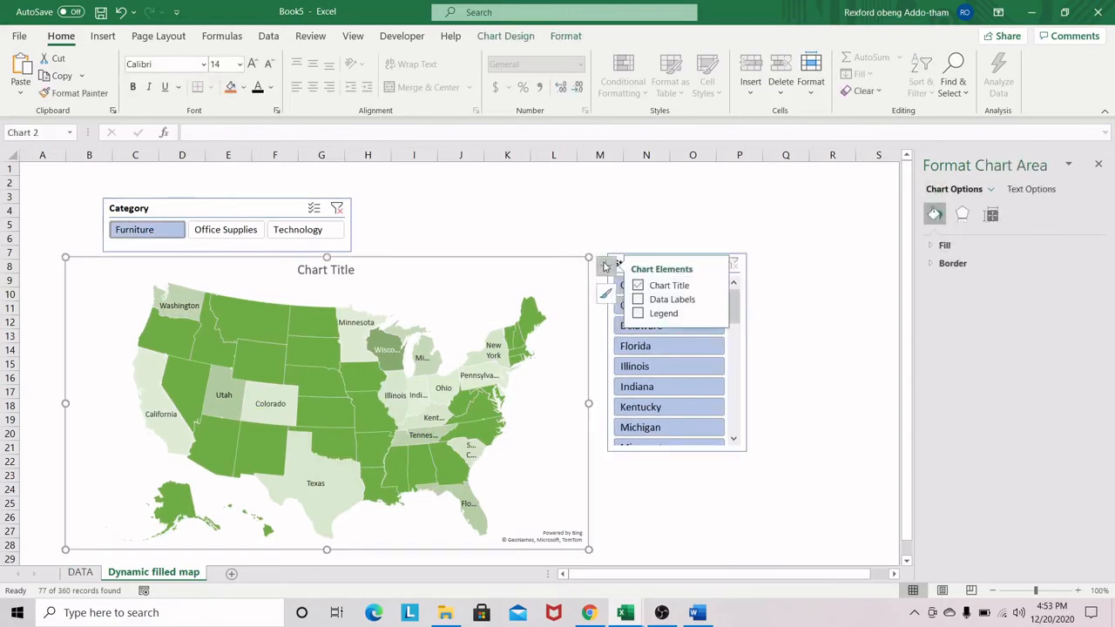
{"action": "left_click", "coordinate": [638, 300]}
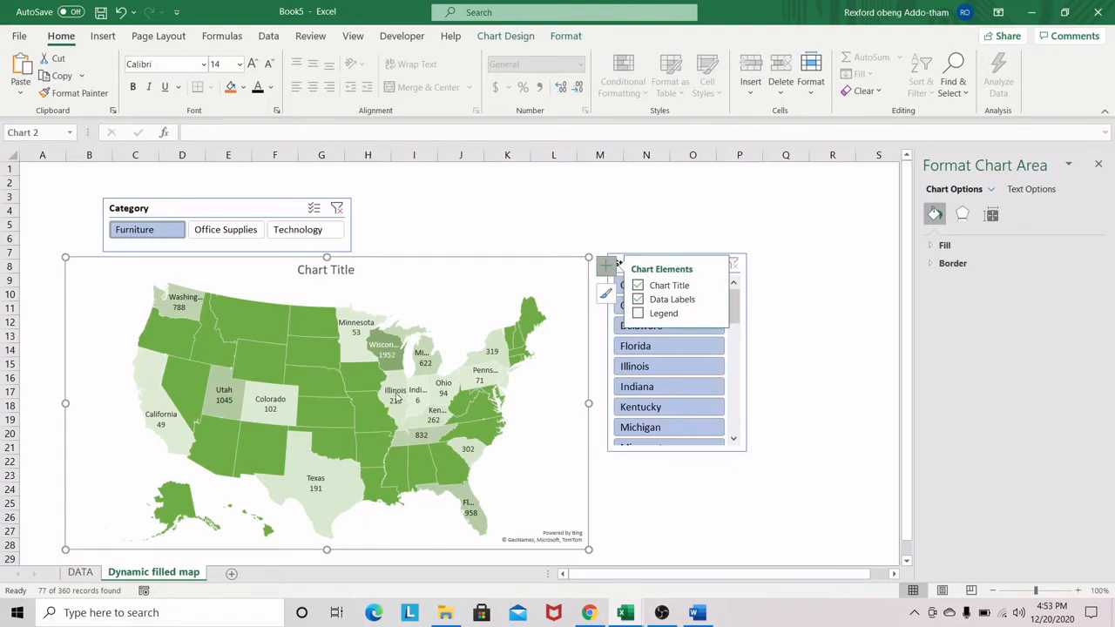
{"action": "left_click", "coordinate": [549, 224]}
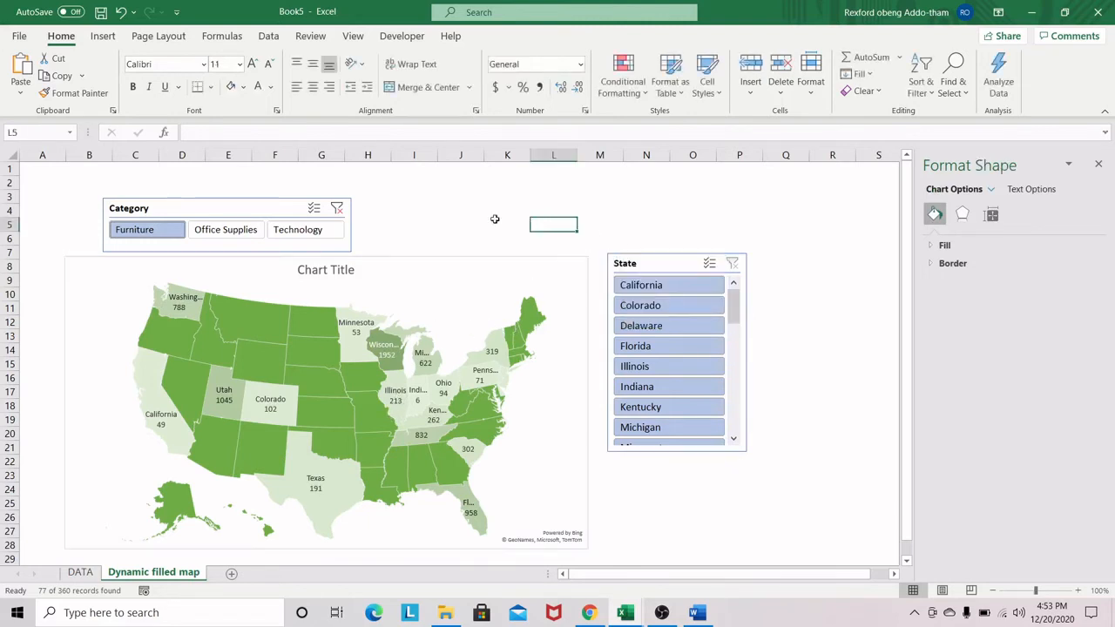
{"action": "left_click", "coordinate": [453, 276]}
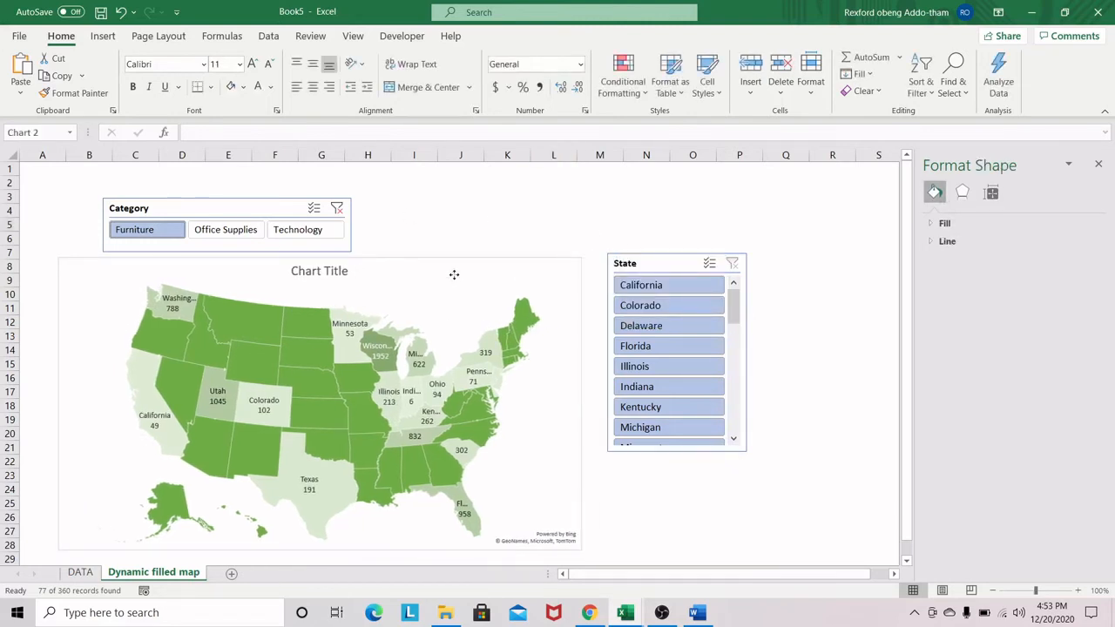
Format the Sales column on the DATA sheet as dollar accounting values with no decimal places
{"action": "left_click", "coordinate": [80, 572]}
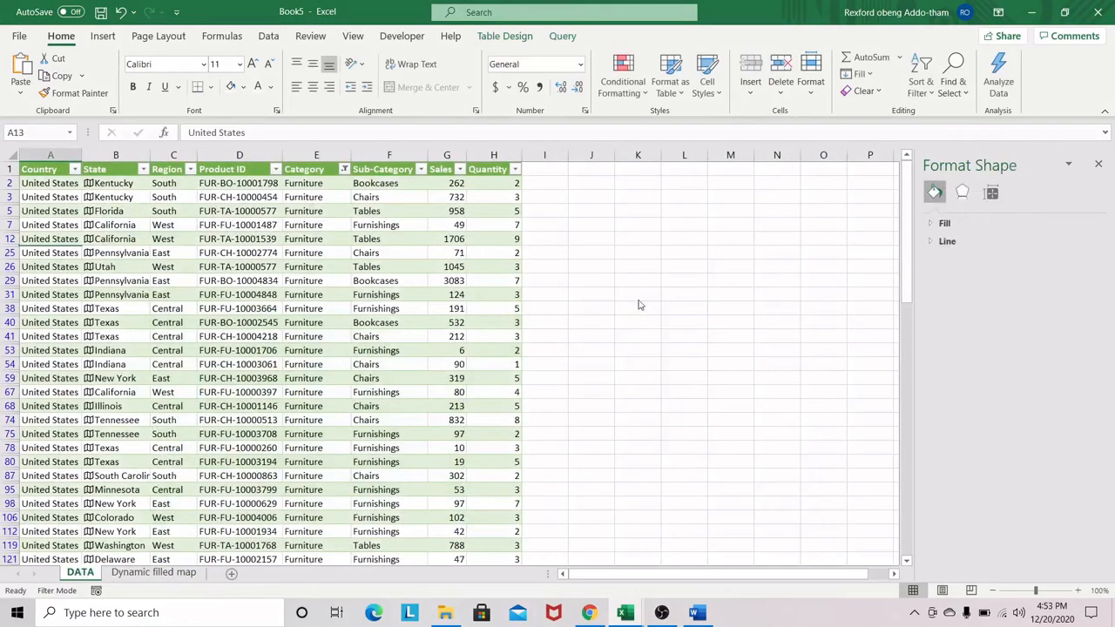
{"action": "left_click", "coordinate": [447, 155]}
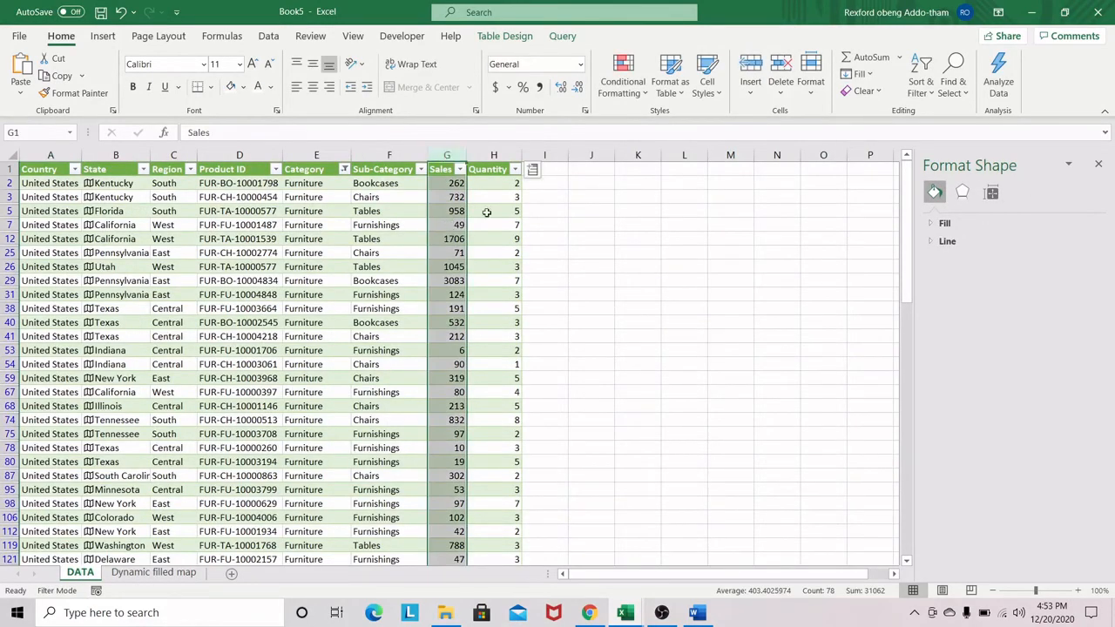
{"action": "left_click", "coordinate": [495, 86]}
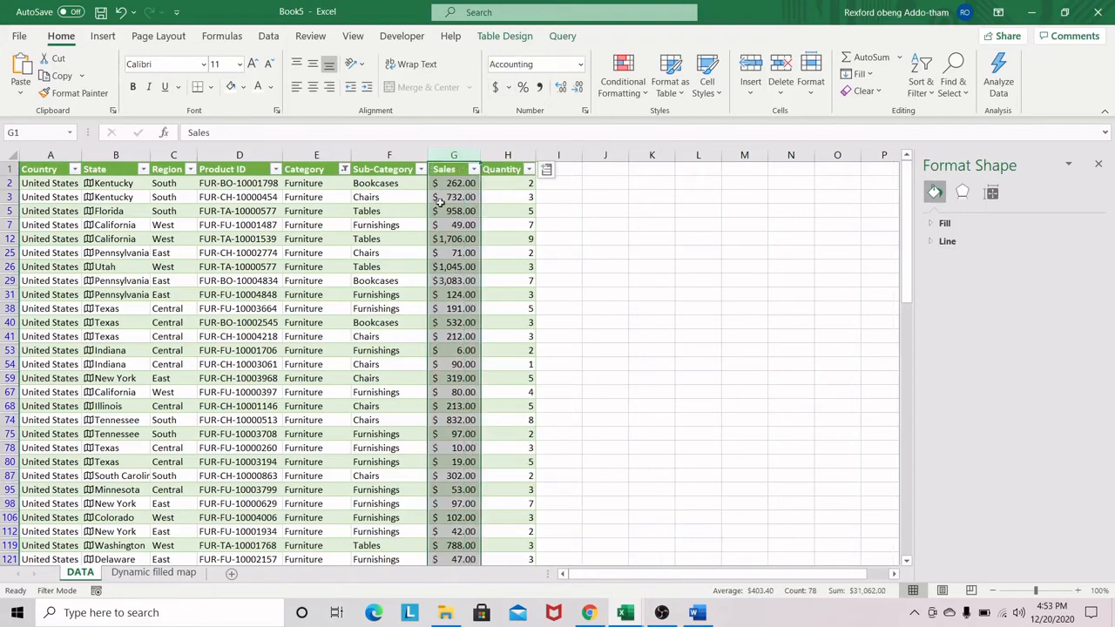
{"action": "left_click", "coordinate": [561, 87]}
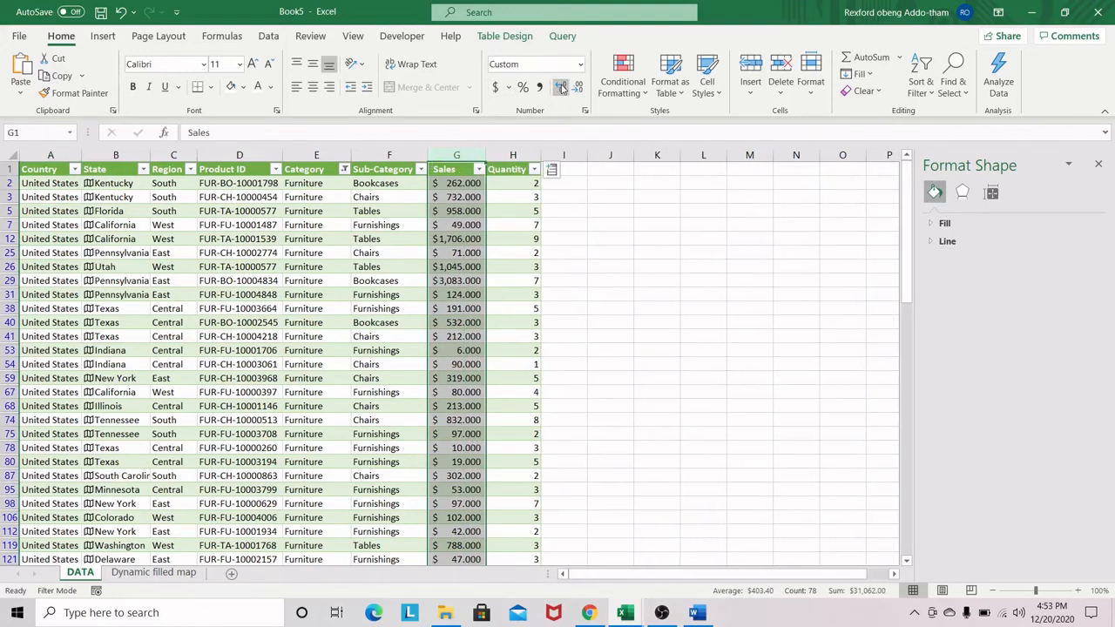
{"action": "left_click", "coordinate": [575, 89]}
{"action": "left_click", "coordinate": [575, 89]}
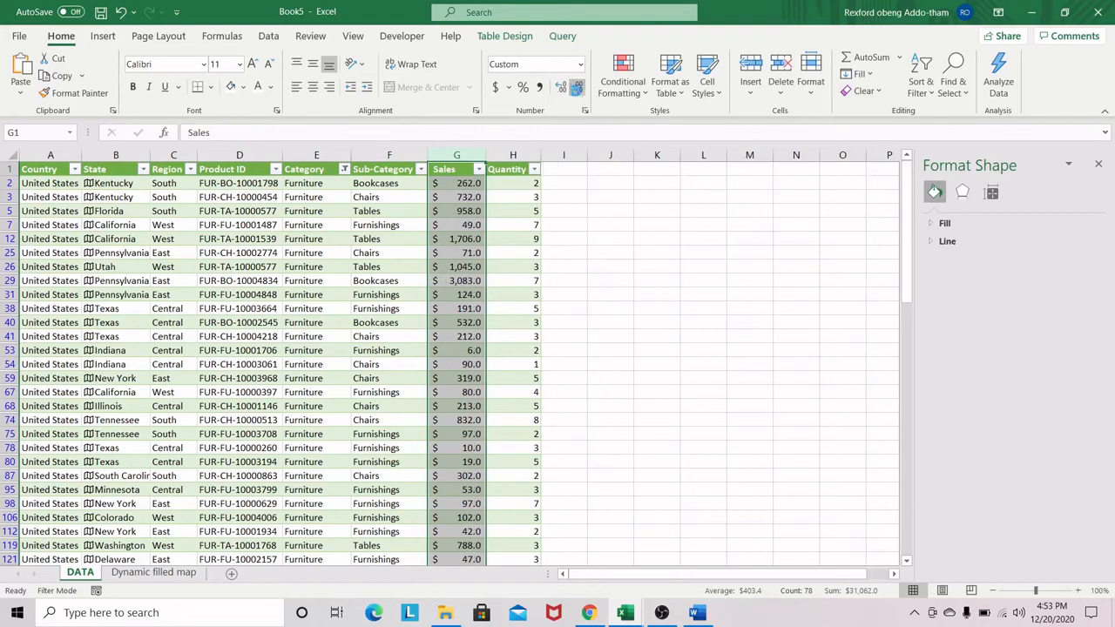
{"action": "left_click", "coordinate": [576, 89]}
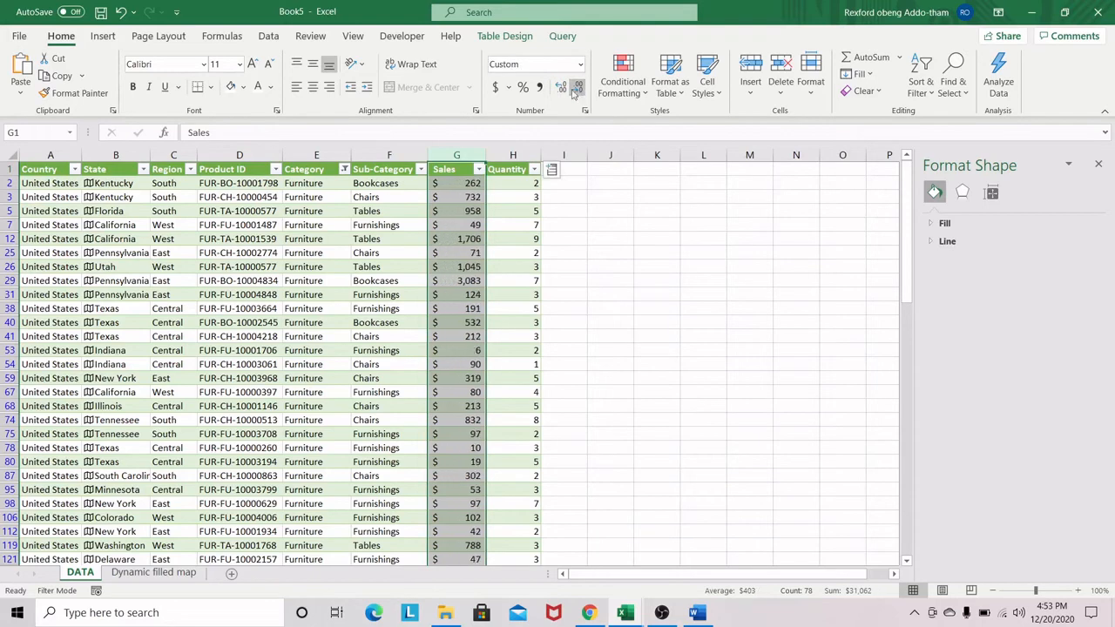
On the Dynamic filled map sheet, switch the Category filter to Office Supplies and Technology and return it to Furniture
{"action": "left_click", "coordinate": [154, 572]}
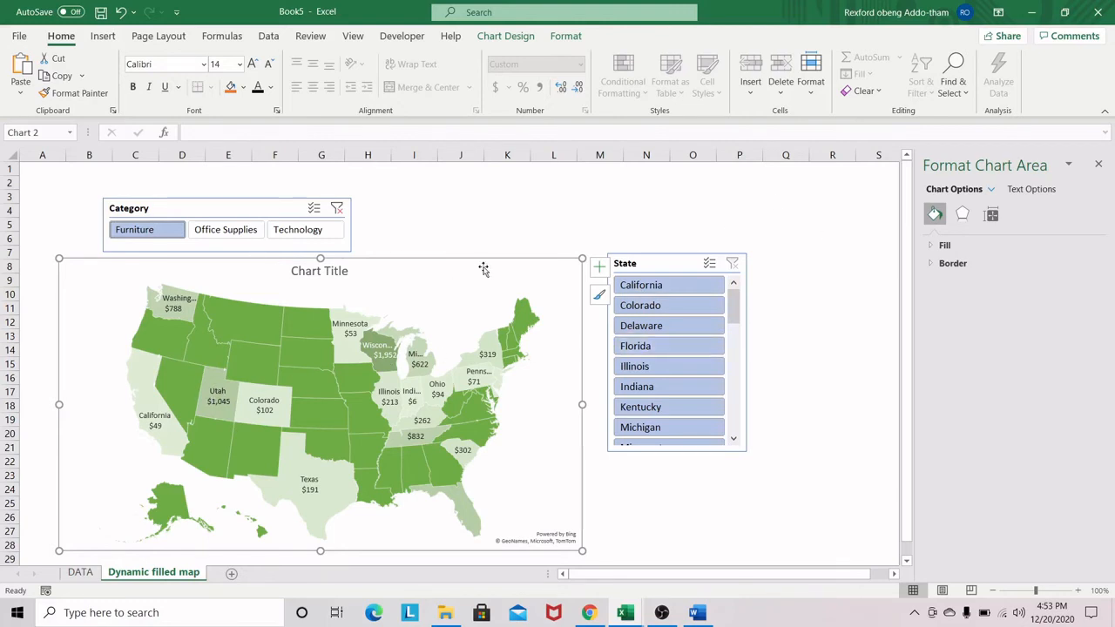
{"action": "left_click_drag", "start_coordinate": [483, 269], "coordinate": [480, 270]}
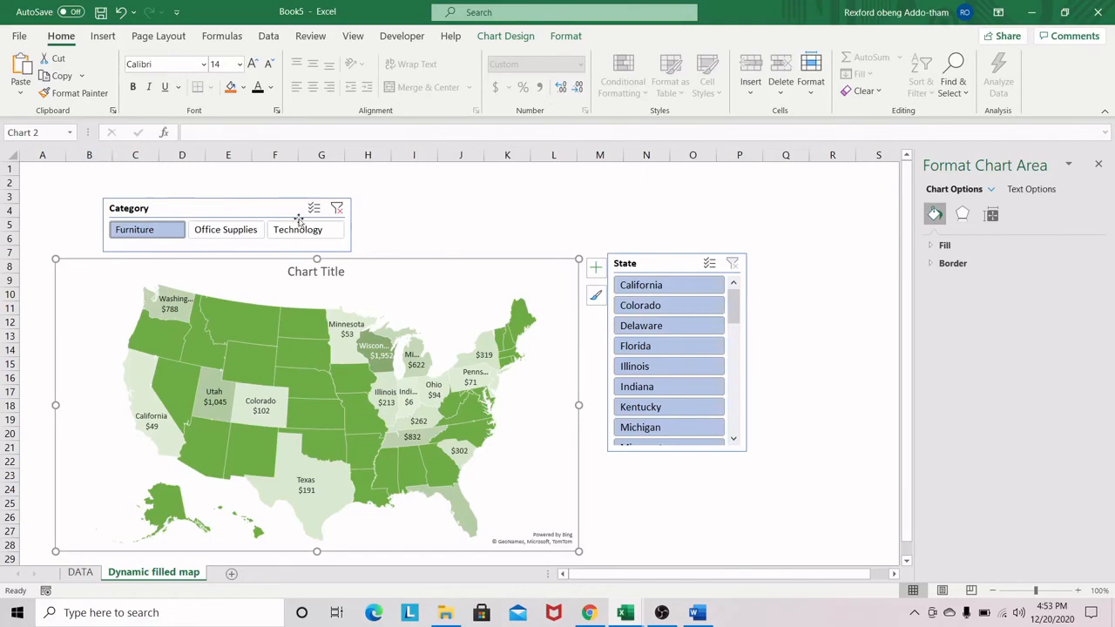
{"action": "left_click", "coordinate": [201, 232]}
{"action": "left_click", "coordinate": [297, 230]}
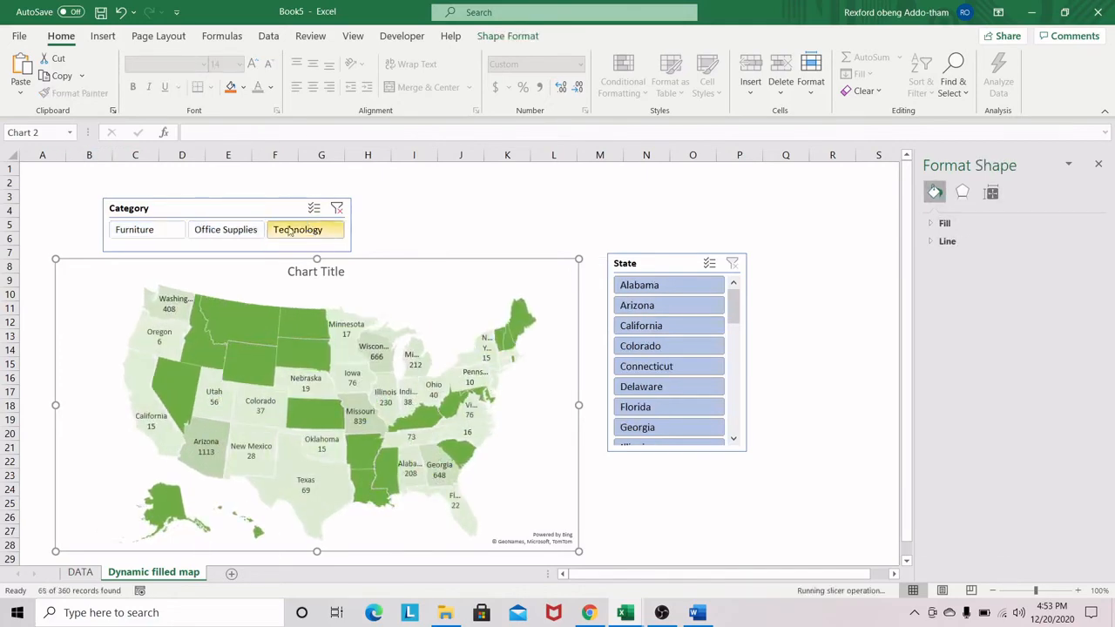
{"action": "left_click", "coordinate": [147, 232]}
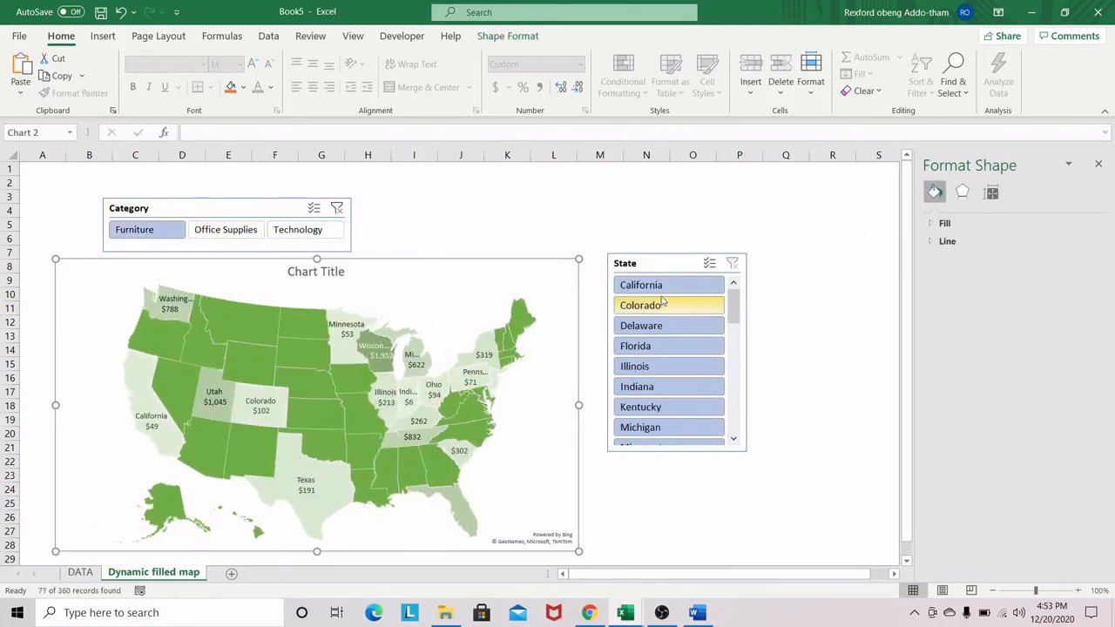
Filter the map by state, trying California and Delaware before settling on Florida
{"action": "left_click", "coordinate": [664, 285]}
{"action": "left_click", "coordinate": [666, 325]}
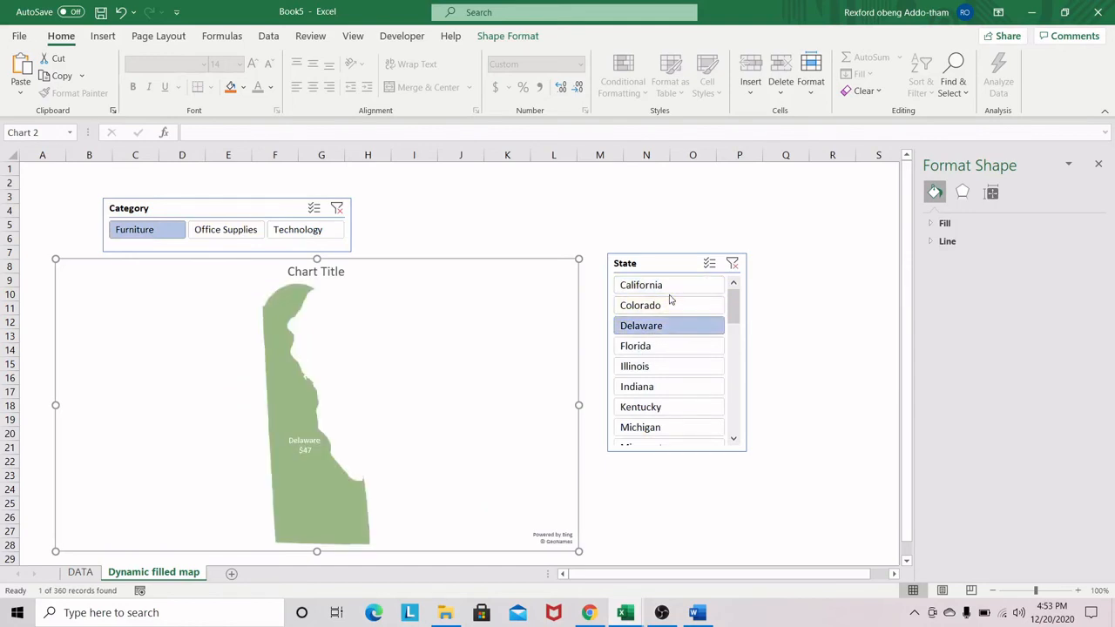
{"action": "left_click", "coordinate": [669, 349]}
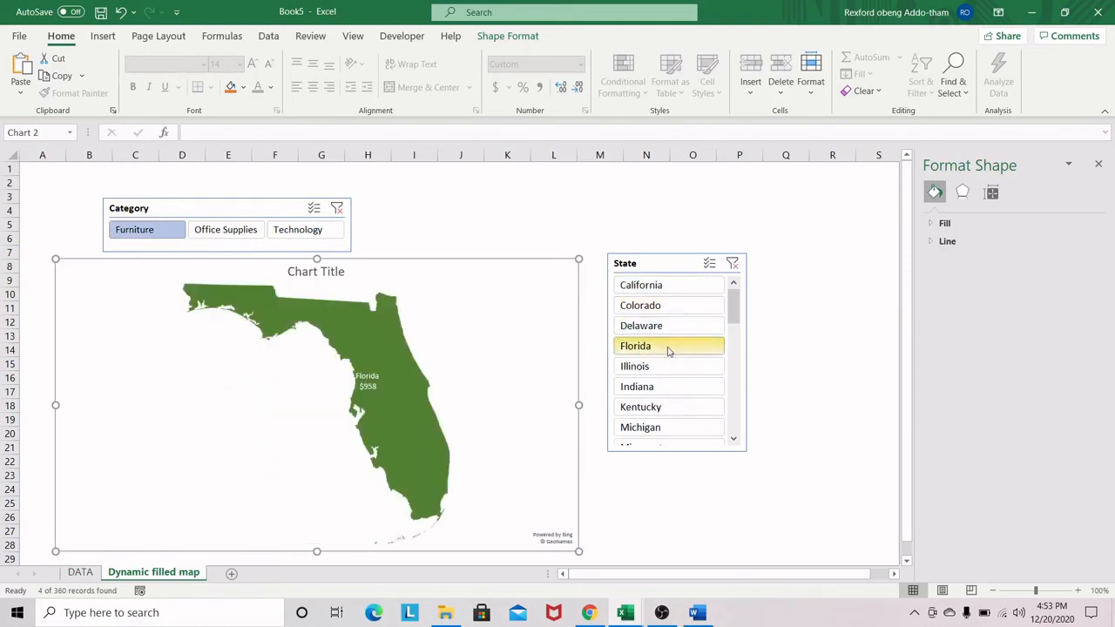
Replace the map chart's placeholder title with "country sales data"
{"action": "left_click", "coordinate": [338, 272]}
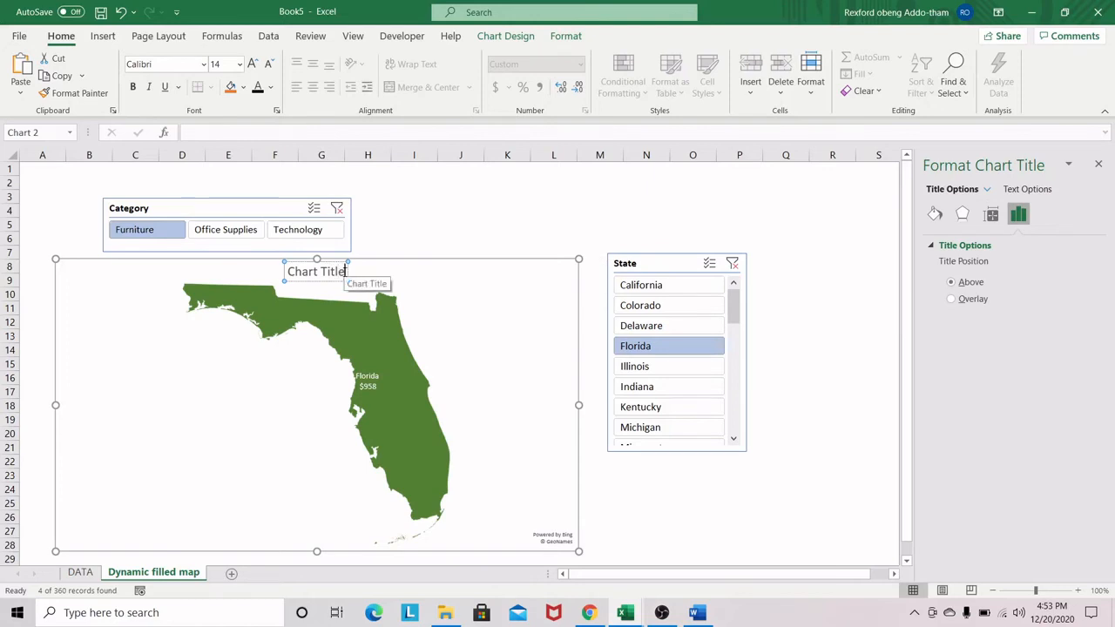
{"action": "key", "text": "BackSpace"}
{"action": "key", "text": "BackSpace"}
{"action": "key", "text": "BackSpace"}
{"action": "key", "text": "BackSpace"}
{"action": "key", "text": "BackSpace"}
{"action": "key", "text": "BackSpace"}
{"action": "key", "text": "BackSpace"}
{"action": "key", "text": "BackSpace"}
{"action": "key", "text": "BackSpace"}
{"action": "key", "text": "BackSpace"}
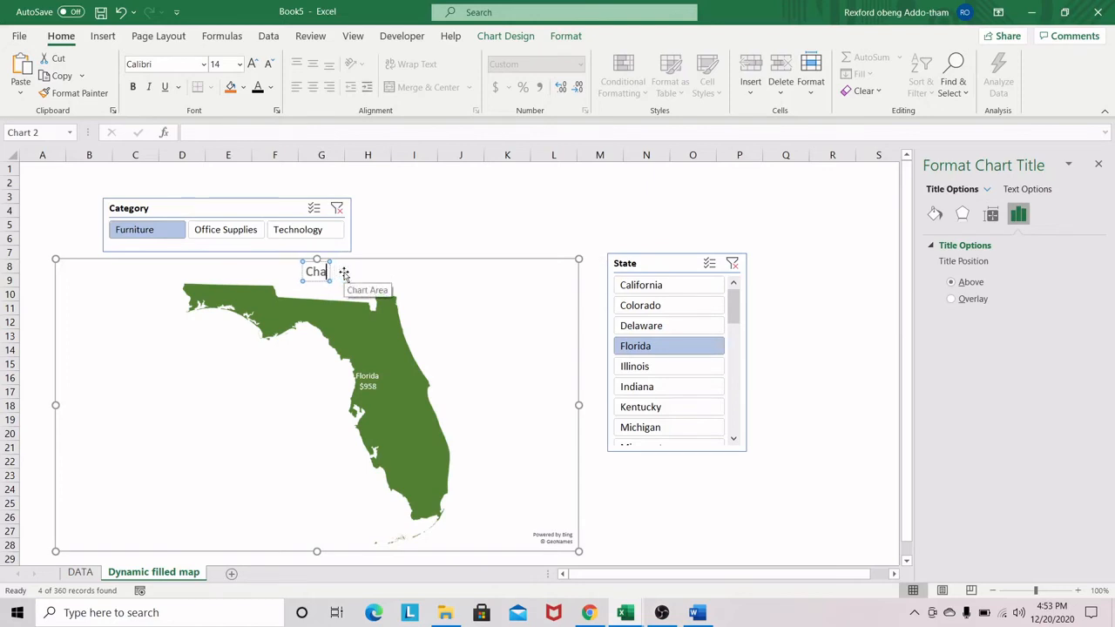
{"action": "key", "text": "BackSpace"}
{"action": "type", "text": "country sales"}
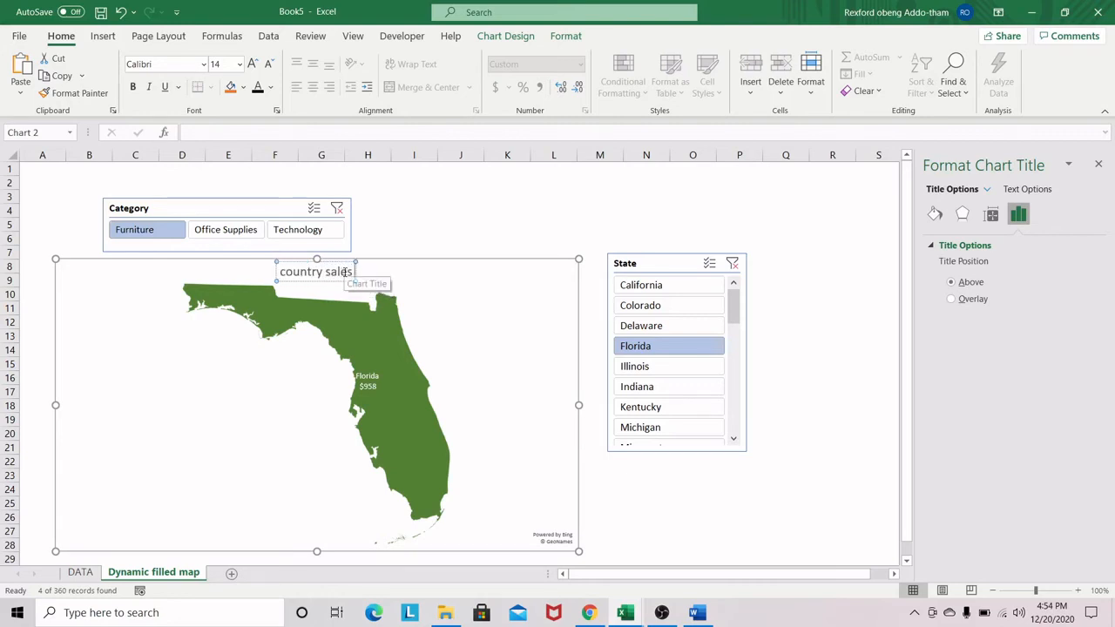
{"action": "type", "text": " data"}
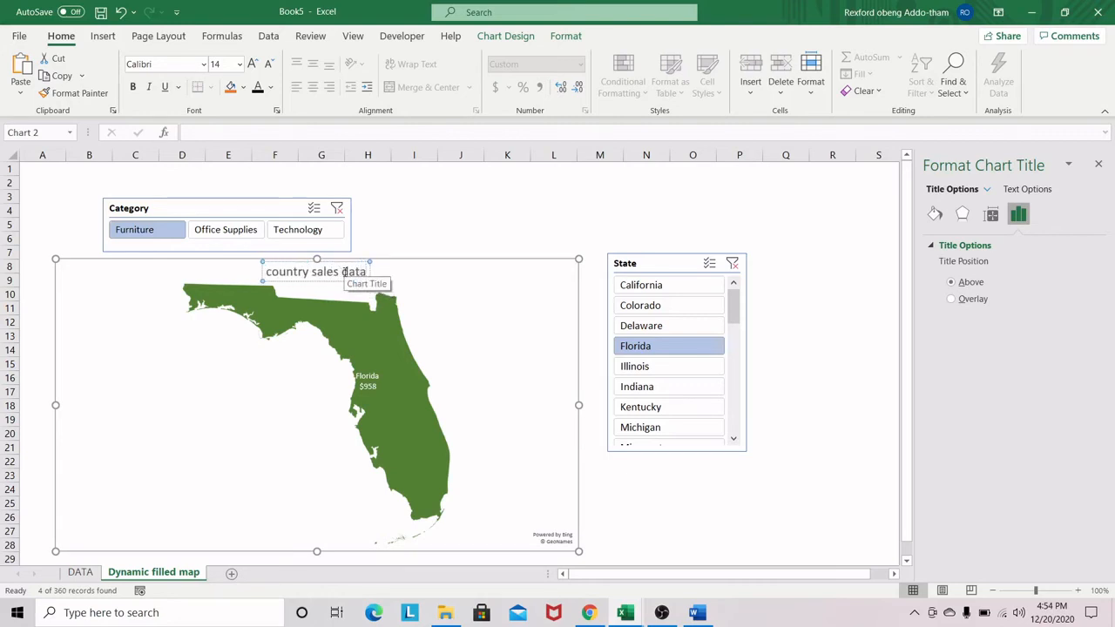
Change the map chart's title to "country sales revenue"
{"action": "key", "text": "BackSpace"}
{"action": "key", "text": "BackSpace"}
{"action": "key", "text": "BackSpace"}
{"action": "key", "text": "BackSpace"}
{"action": "key", "text": "BackSpace"}
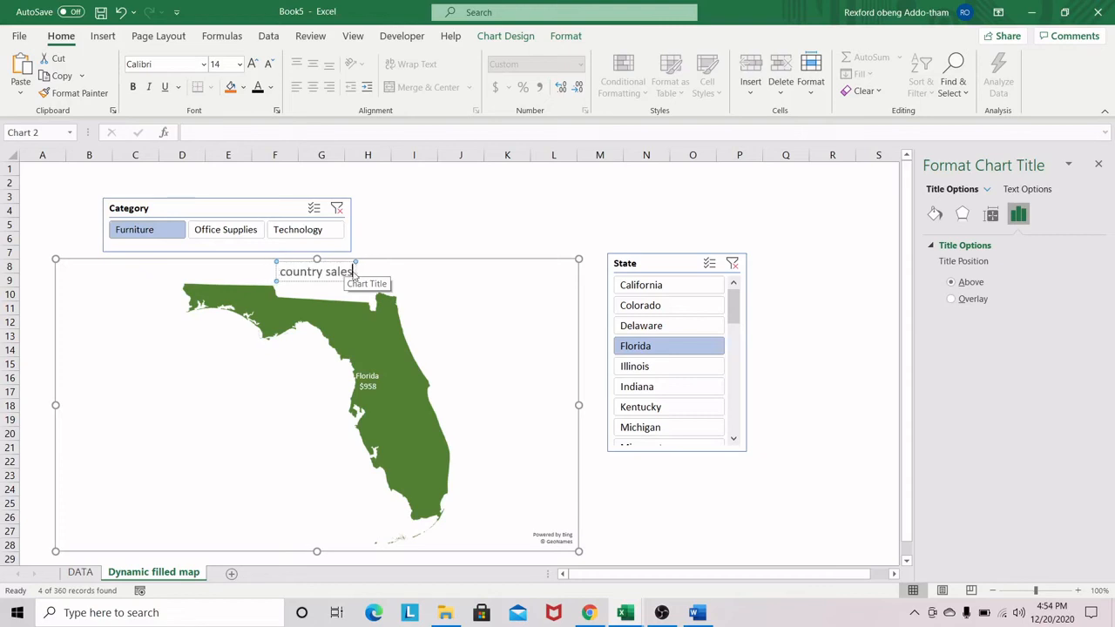
{"action": "type", "text": "revenue"}
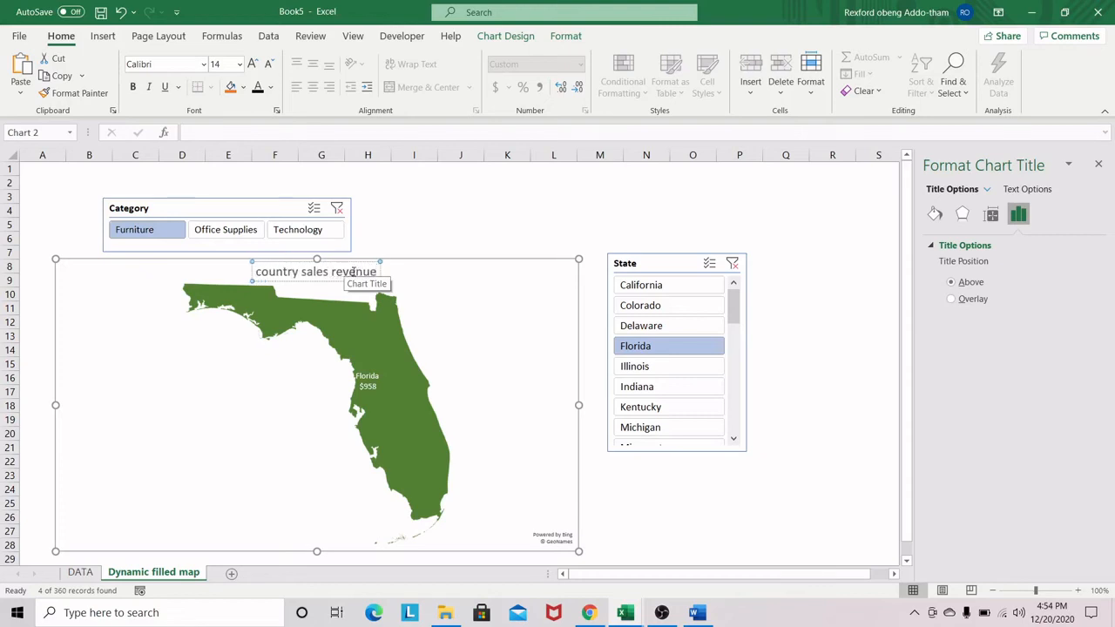
{"action": "left_click", "coordinate": [515, 294]}
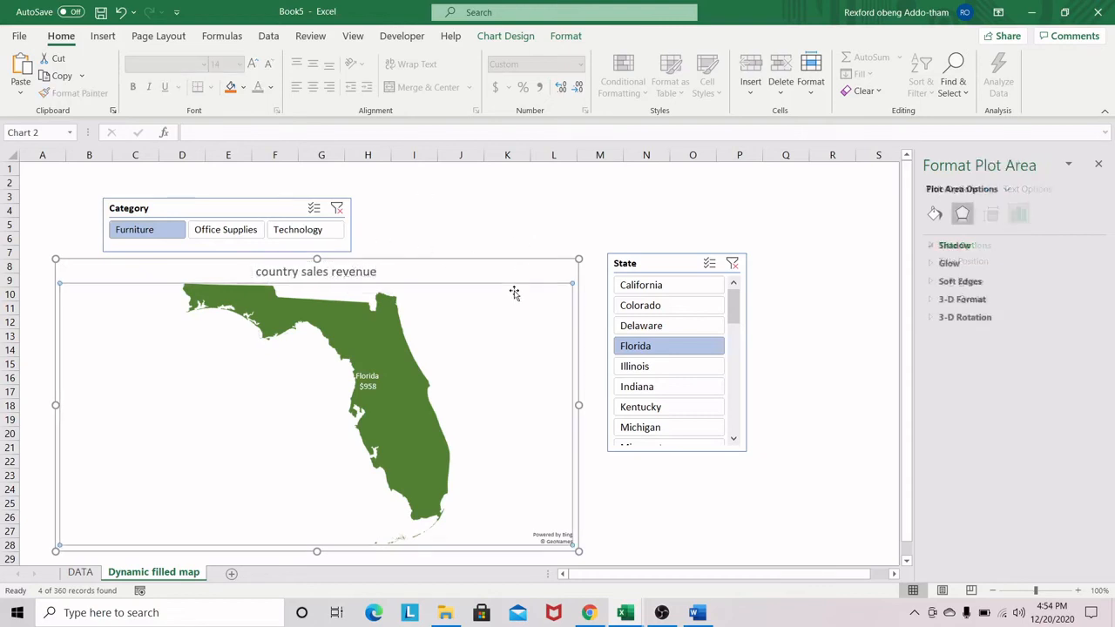
{"action": "left_click", "coordinate": [502, 271]}
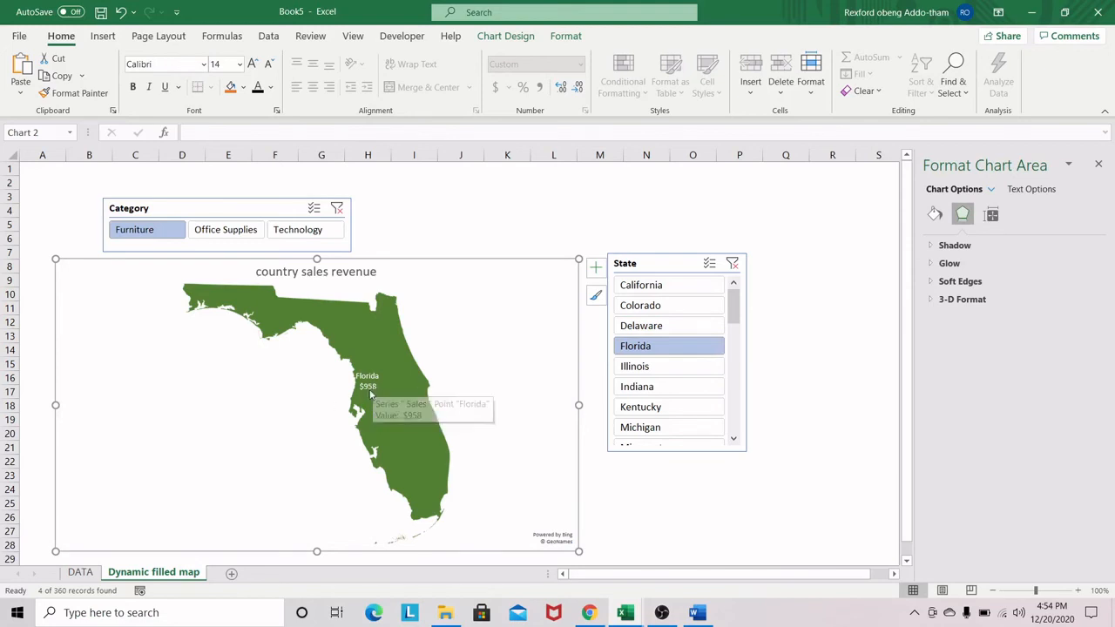
Try the State filter on Colorado and Delaware, and clear it to show all states
{"action": "left_click", "coordinate": [703, 305]}
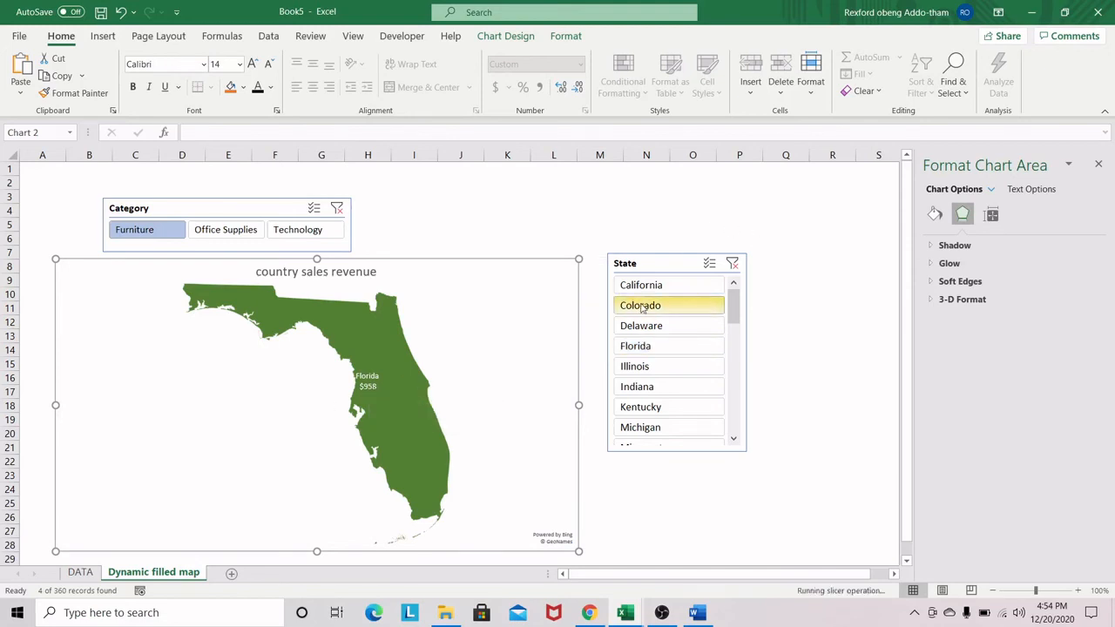
{"action": "left_click", "coordinate": [662, 323]}
{"action": "left_click", "coordinate": [660, 305]}
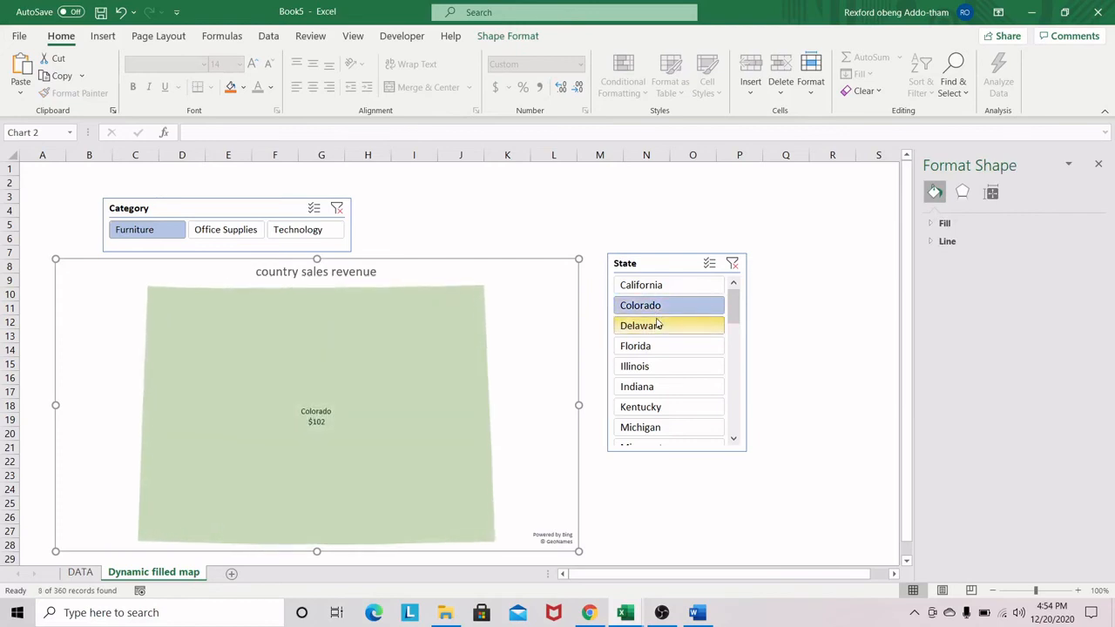
{"action": "left_click", "coordinate": [661, 325]}
{"action": "left_click", "coordinate": [734, 265]}
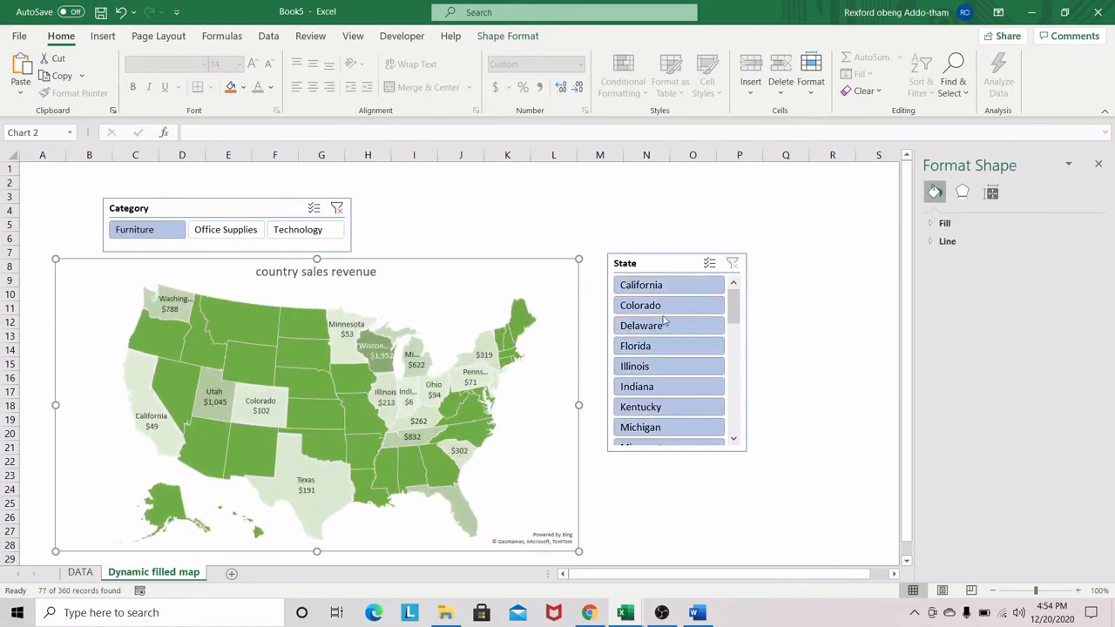
Filter the map by Colorado, Delaware, Florida and Illinois together, and switch the State filter to Indiana alone
{"action": "left_click", "coordinate": [660, 305]}
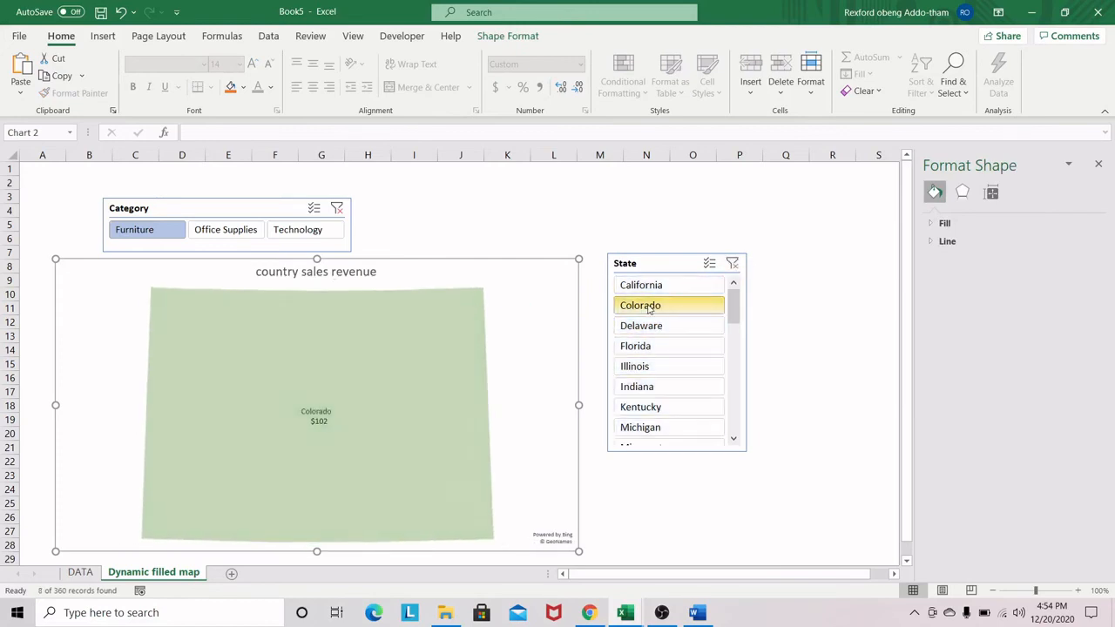
{"action": "left_click", "coordinate": [655, 326], "text": "ctrl"}
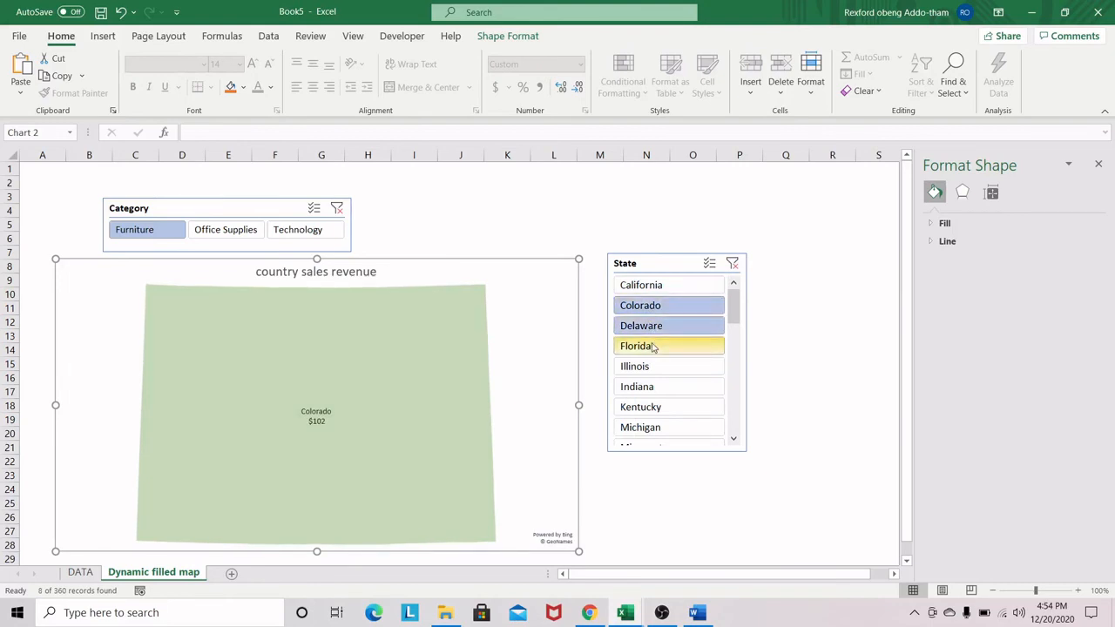
{"action": "left_click", "coordinate": [652, 348], "text": "ctrl"}
{"action": "left_click", "coordinate": [659, 365], "text": "ctrl"}
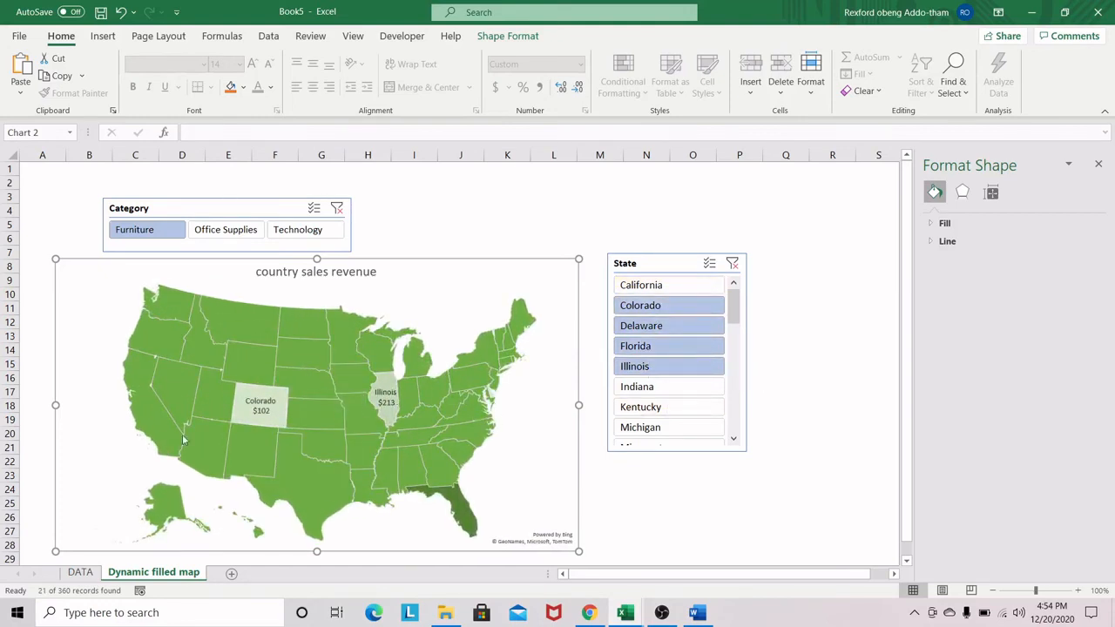
{"action": "left_click", "coordinate": [663, 386]}
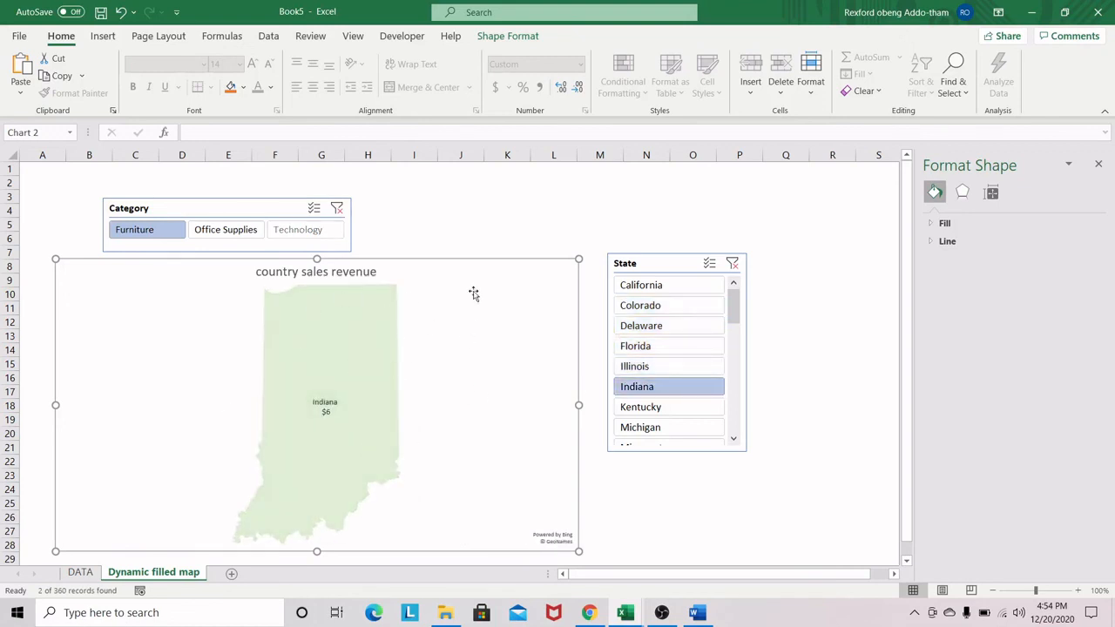
Clear the State and Category filters so the map covers all states and categories
{"action": "left_click", "coordinate": [731, 263]}
{"action": "left_click", "coordinate": [336, 209]}
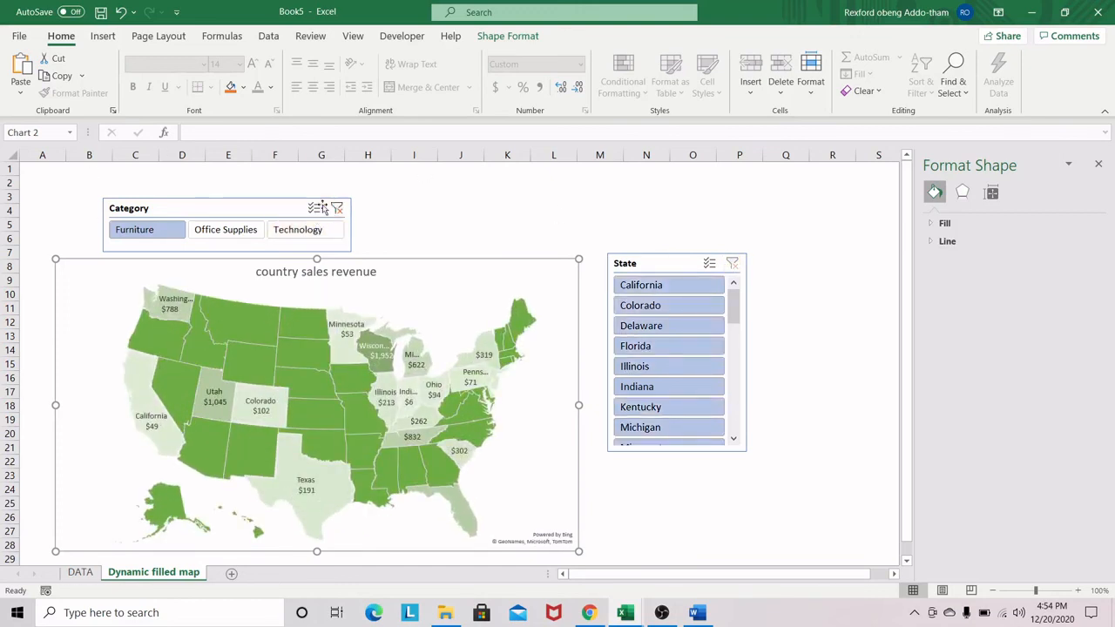
{"action": "left_click", "coordinate": [255, 208]}
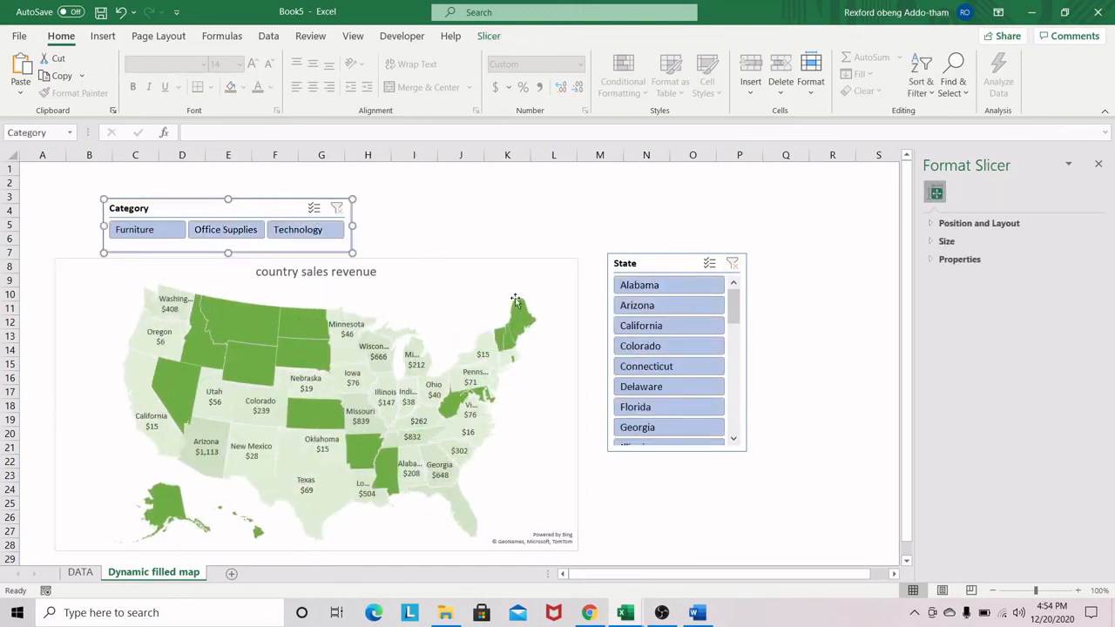
{"action": "left_click", "coordinate": [511, 274]}
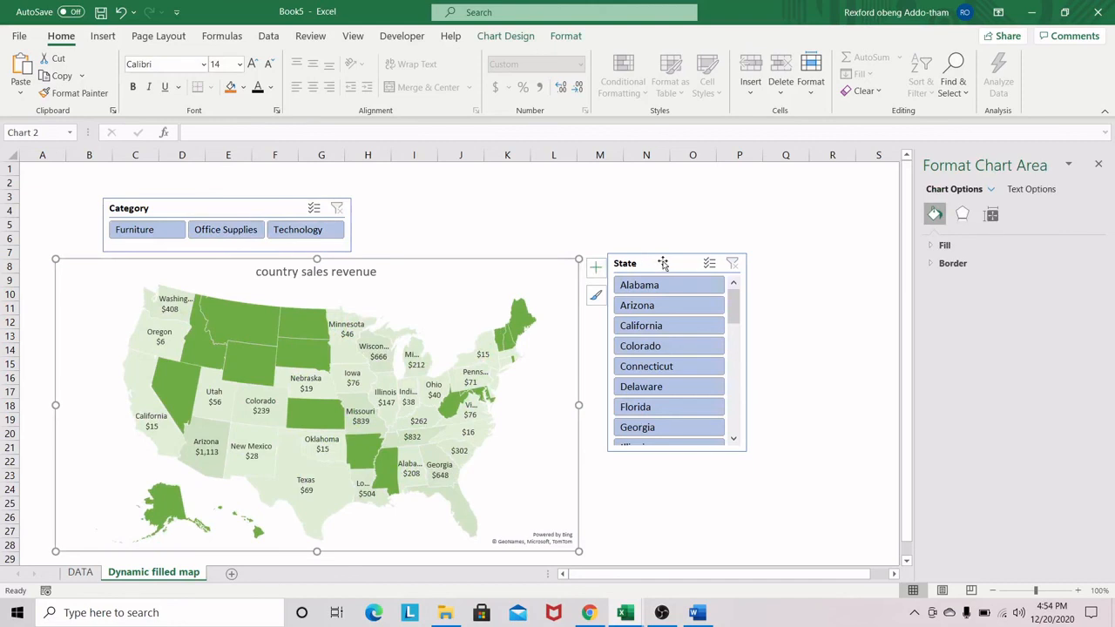
Move the State slicer closer to the map chart's right edge, roughly level with the chart's upper edge
{"action": "mouse_move", "coordinate": [658, 261]}
{"action": "left_mouse_down"}
{"action": "mouse_move", "coordinate": [652, 273]}
{"action": "mouse_move", "coordinate": [640, 258]}
{"action": "mouse_move", "coordinate": [645, 267]}
{"action": "left_mouse_up"}
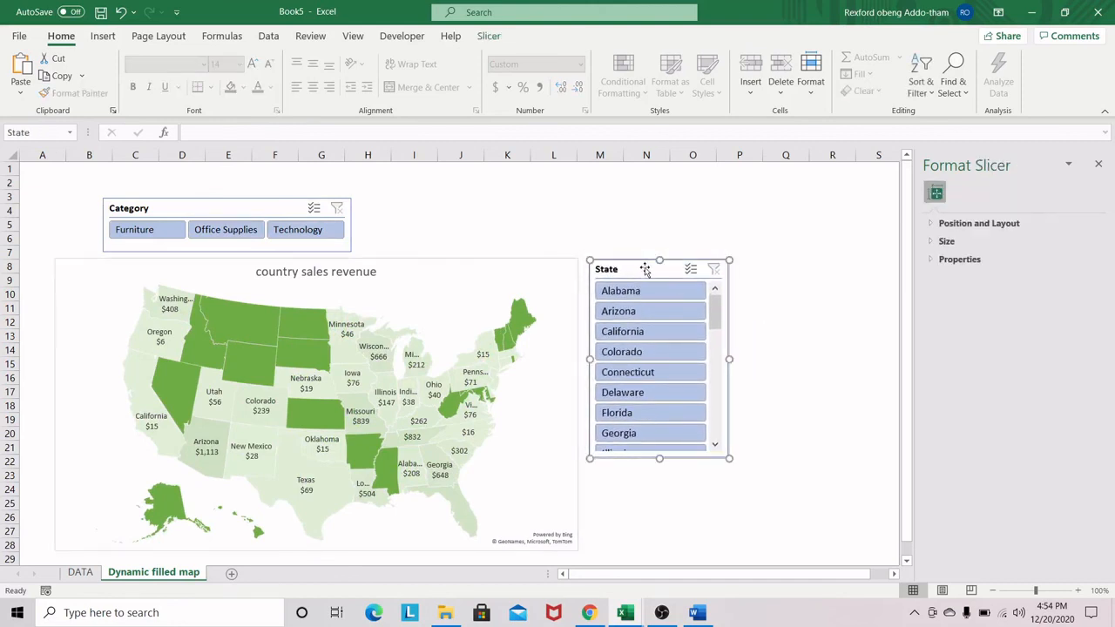
{"action": "left_click", "coordinate": [522, 272]}
{"action": "left_click_drag", "start_coordinate": [625, 266], "coordinate": [627, 269]}
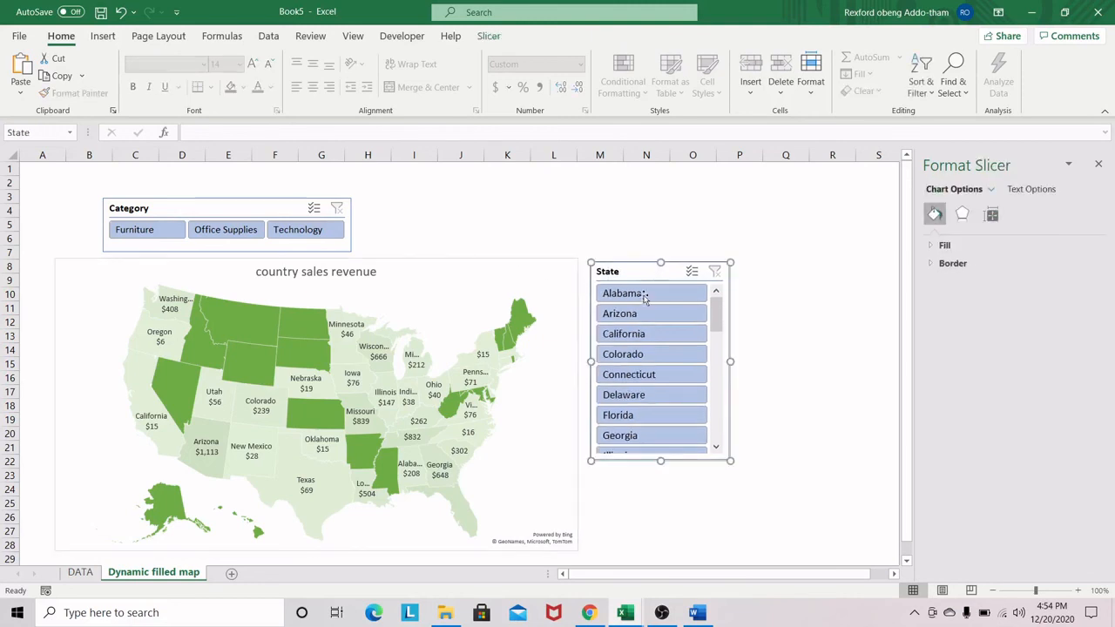
Try the State filter on Arizona and California, and clear it again
{"action": "left_click", "coordinate": [620, 314]}
{"action": "left_click", "coordinate": [640, 334]}
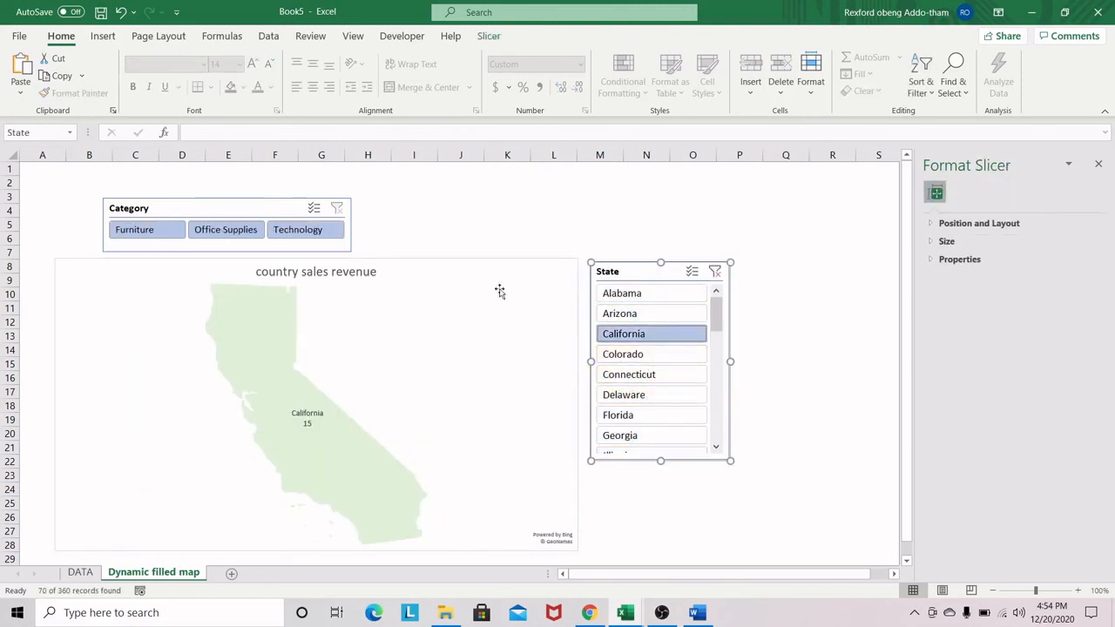
{"action": "left_click", "coordinate": [715, 271]}
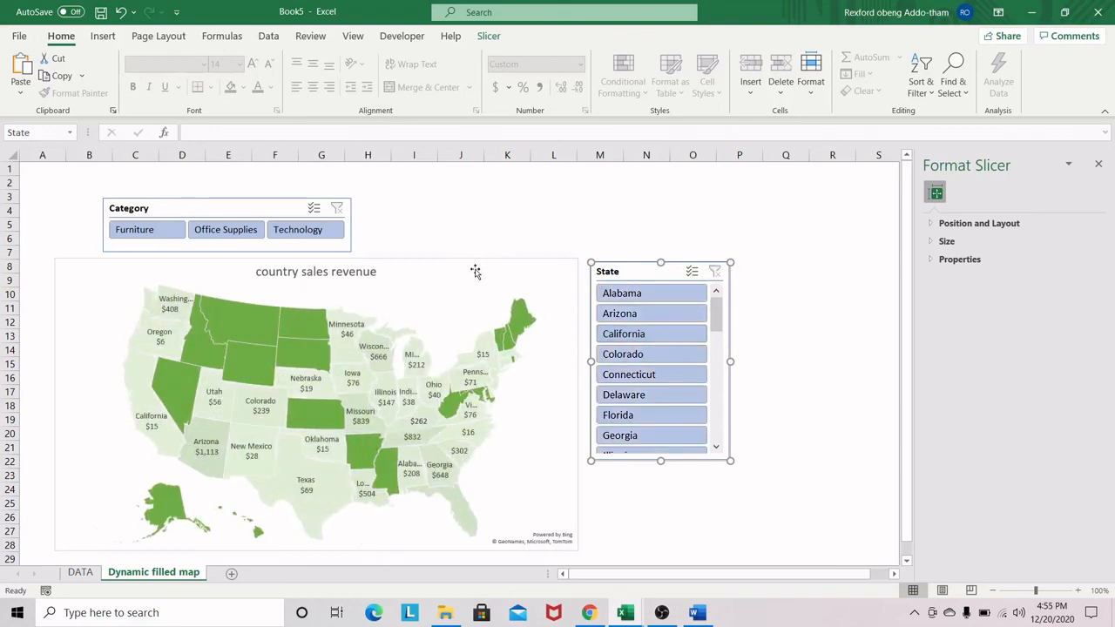
Nudge the State slicer slightly upward to align its upper edge with that of the map chart
{"action": "left_click", "coordinate": [201, 206]}
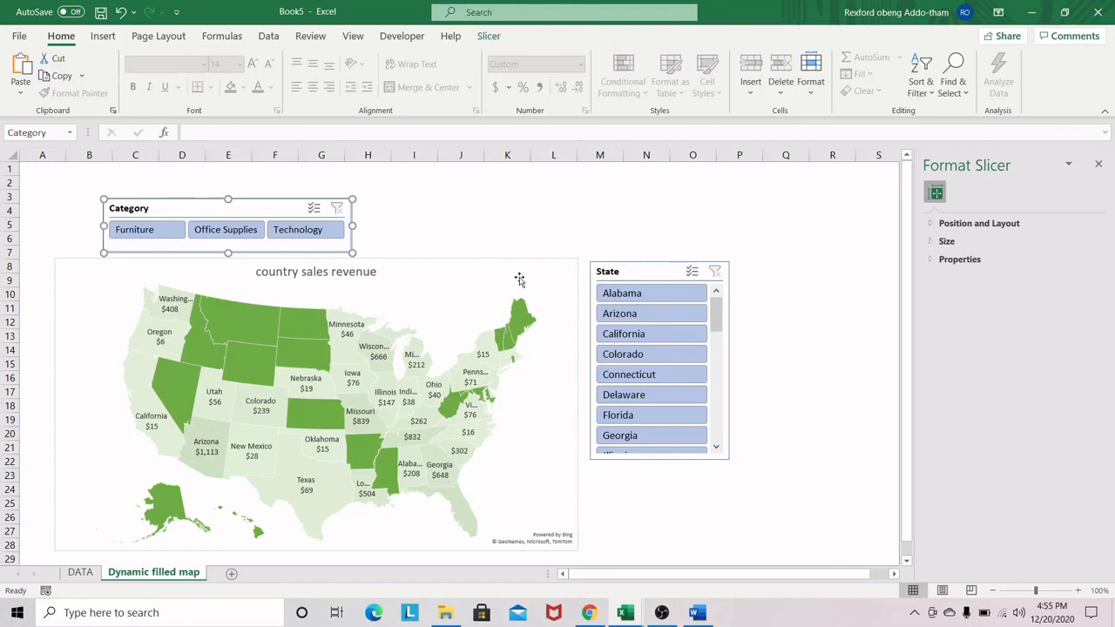
{"action": "left_click", "coordinate": [518, 268]}
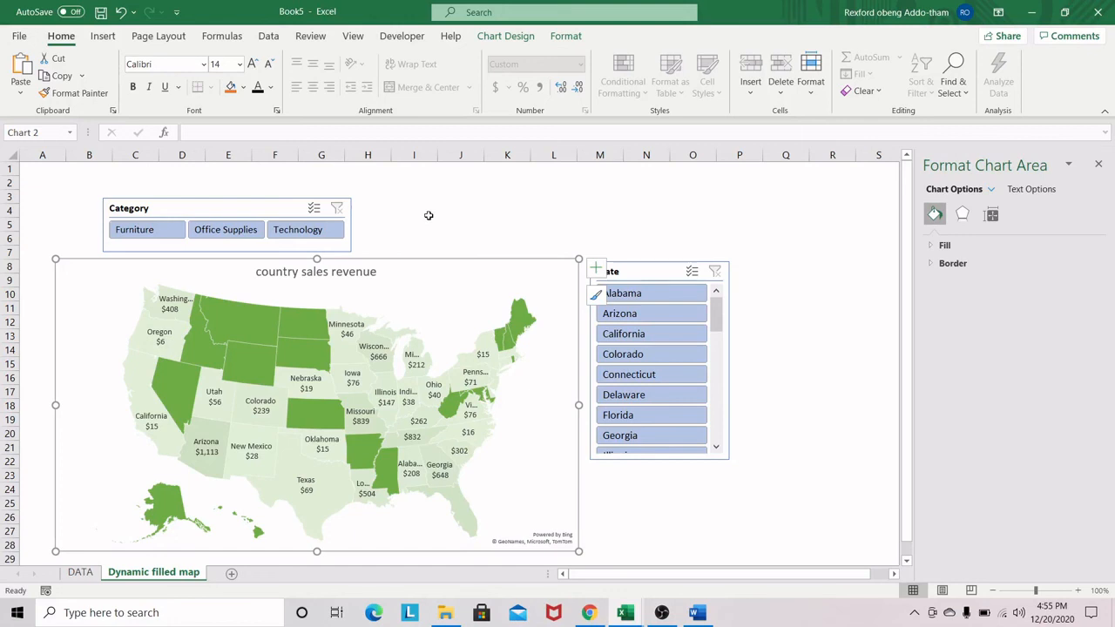
{"action": "left_click_drag", "start_coordinate": [639, 274], "coordinate": [637, 269]}
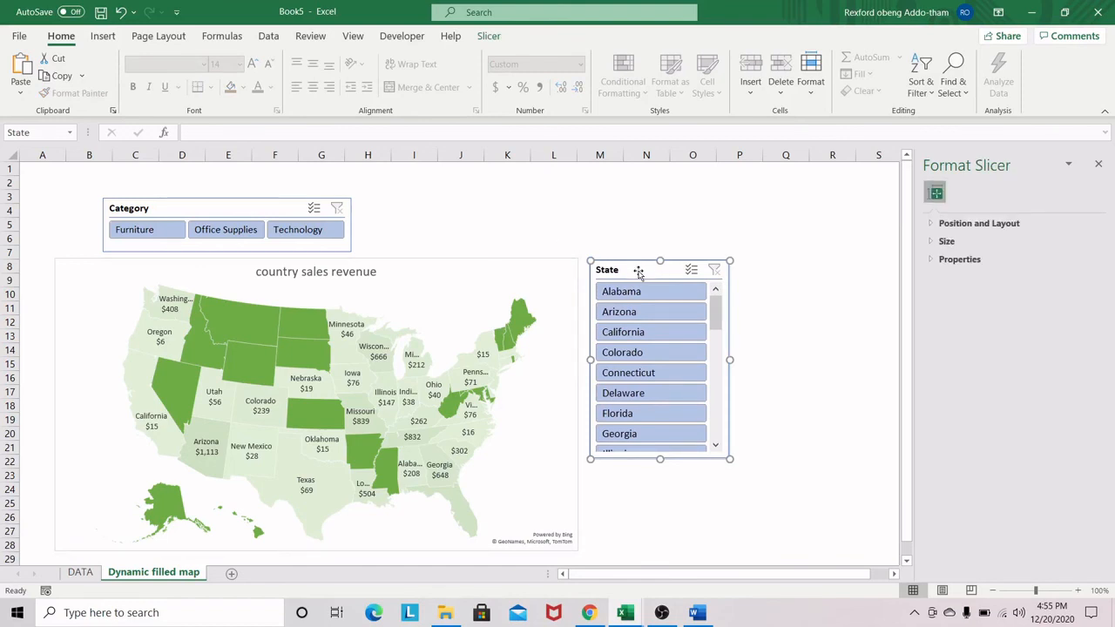
{"action": "left_click_drag", "start_coordinate": [634, 269], "coordinate": [637, 268]}
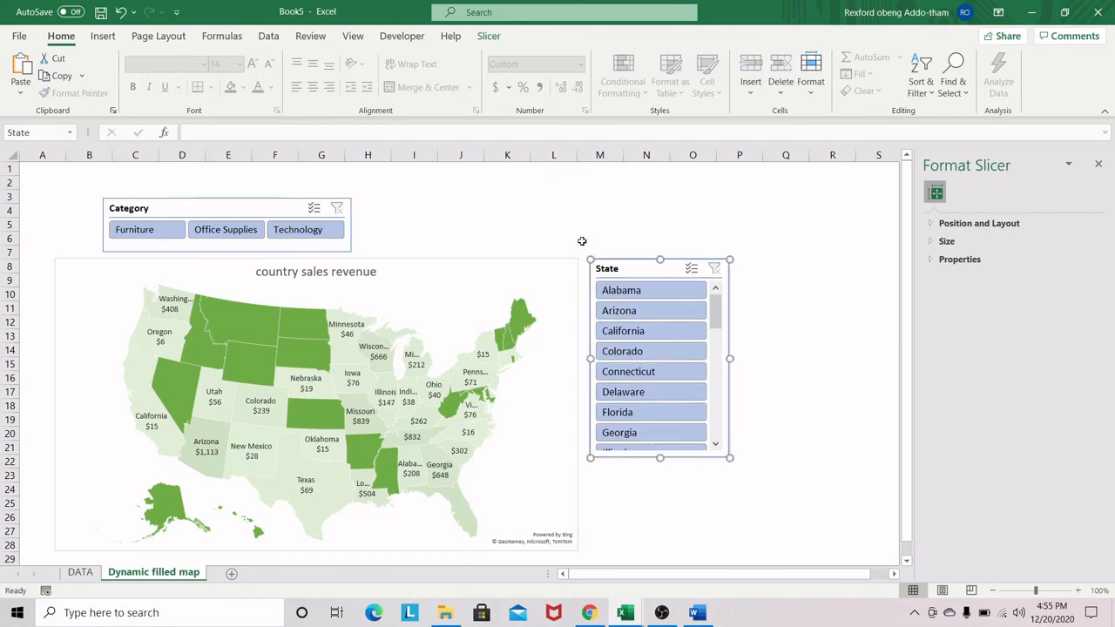